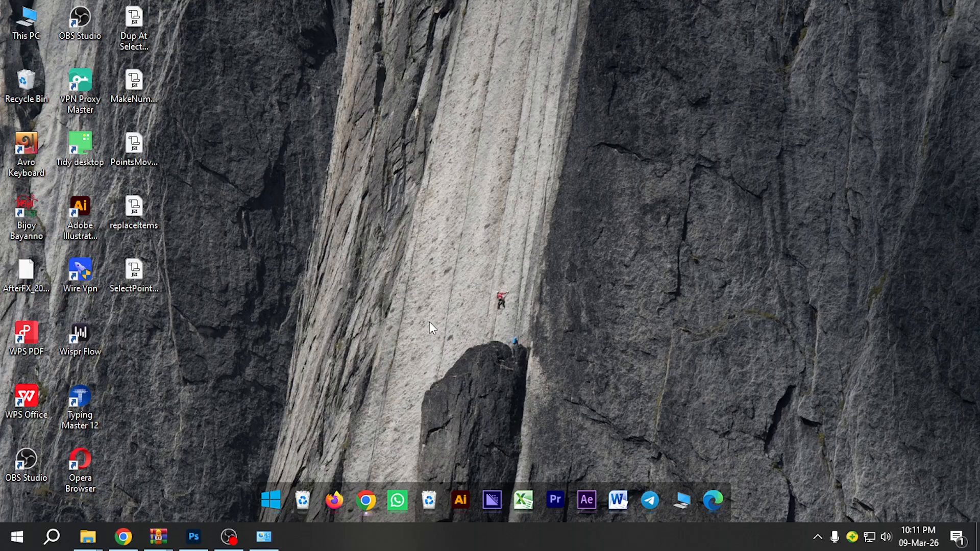
# Step: Switch to Photoshop with the blank 1080 px square document
pyautogui.click(193, 536)
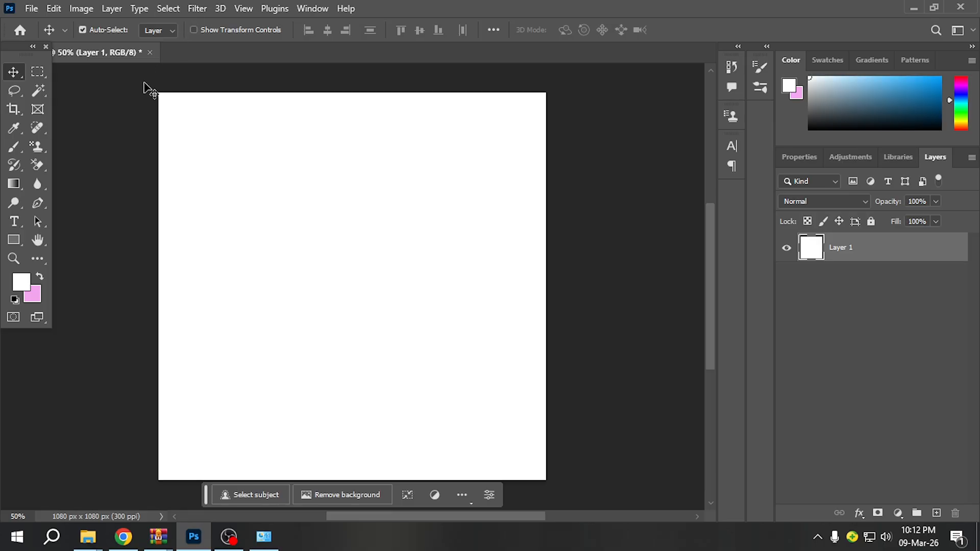
pyautogui.click(98, 131)
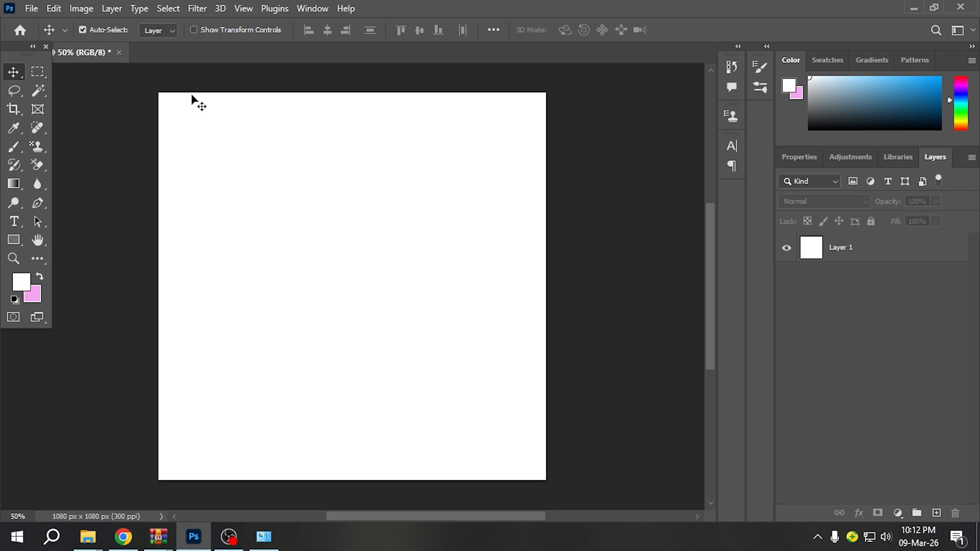
pyautogui.click(203, 9)
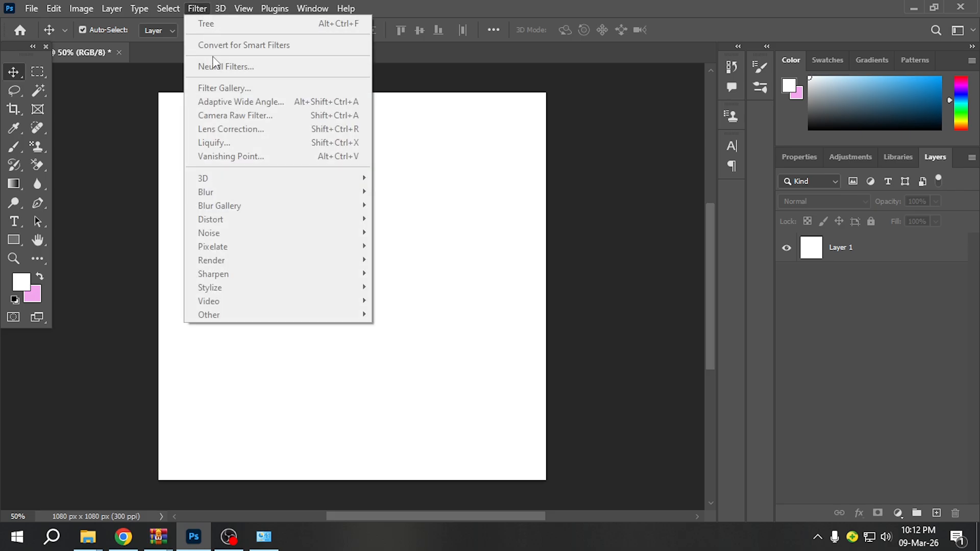
pyautogui.click(830, 255)
pyautogui.click(833, 260)
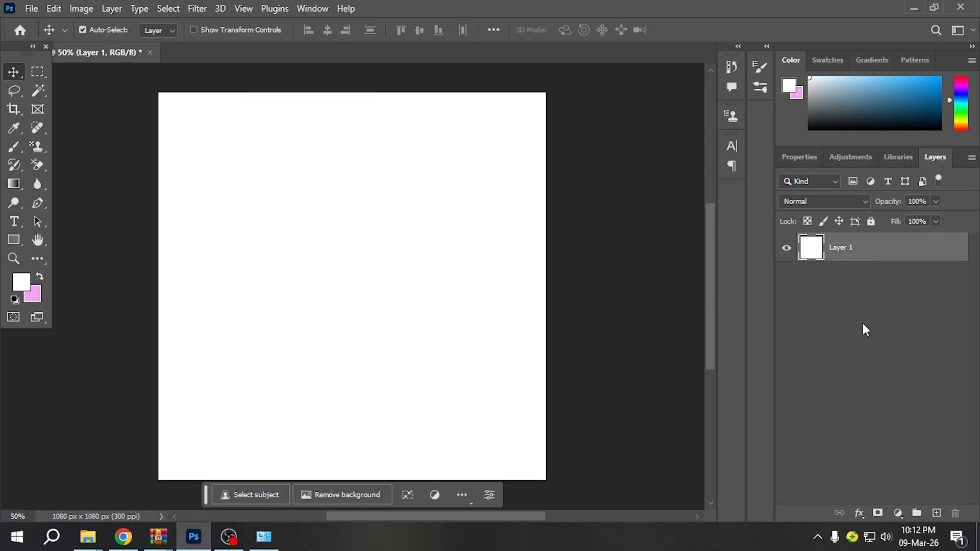
pyautogui.click(198, 9)
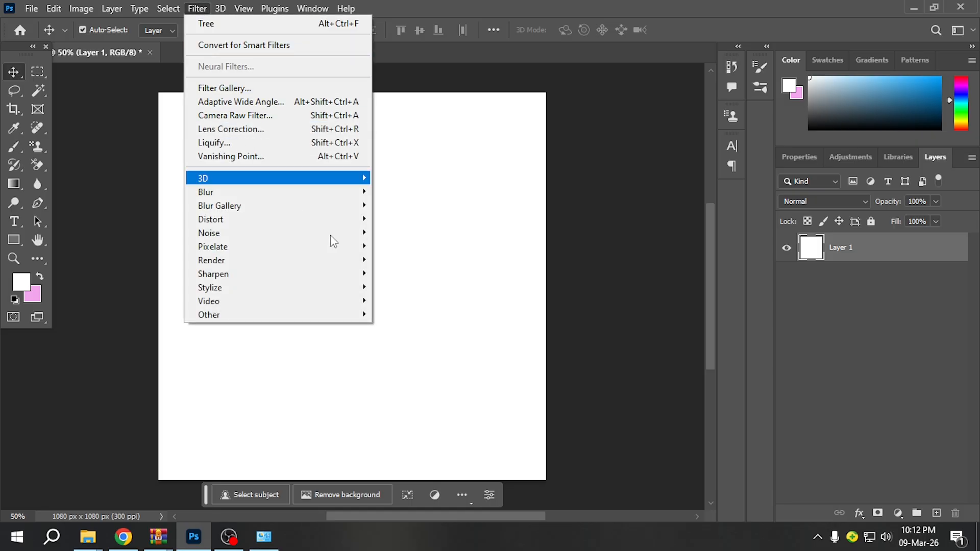
pyautogui.click(912, 494)
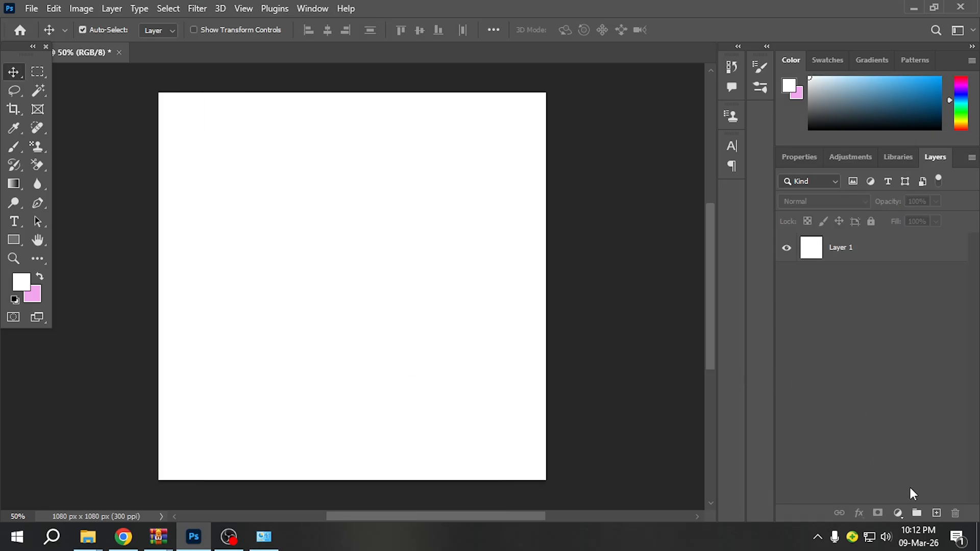
# Step: Add an empty layer above Layer 1 and start the Tree render filter on it
pyautogui.click(937, 514)
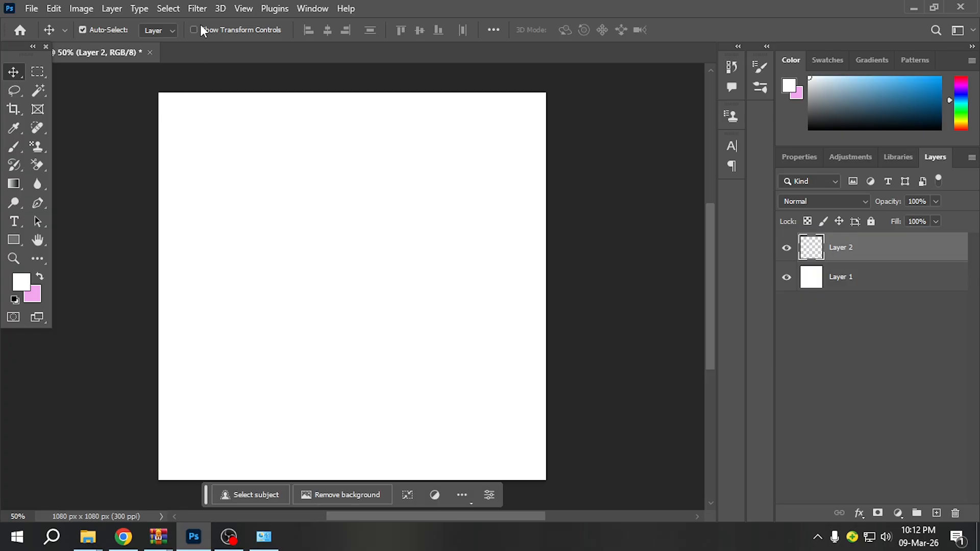
pyautogui.click(197, 9)
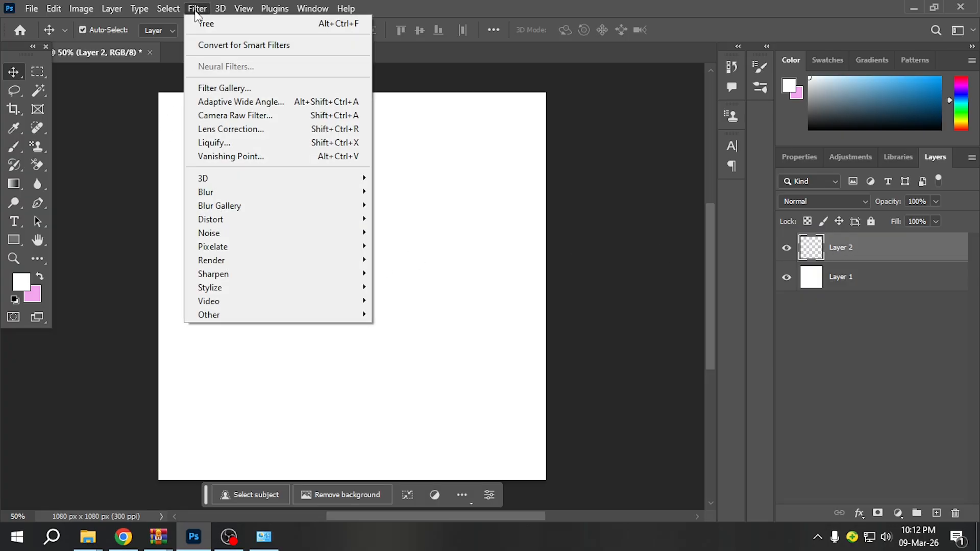
pyautogui.moveTo(216, 207)
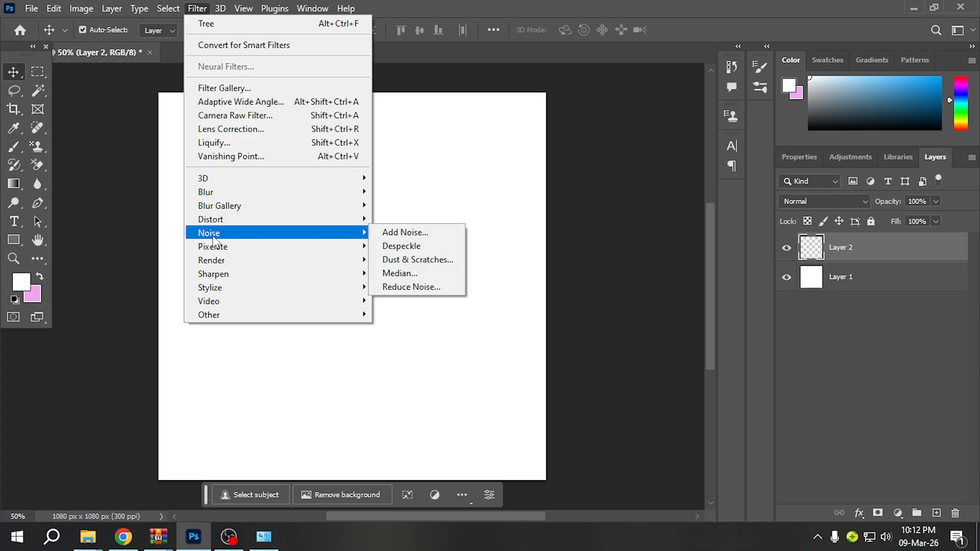
pyautogui.moveTo(227, 263)
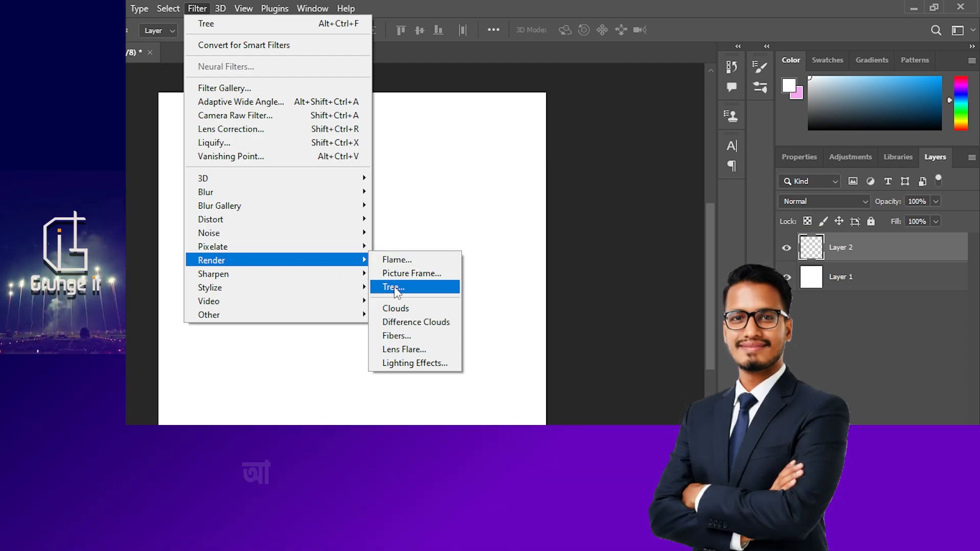
pyautogui.click(394, 288)
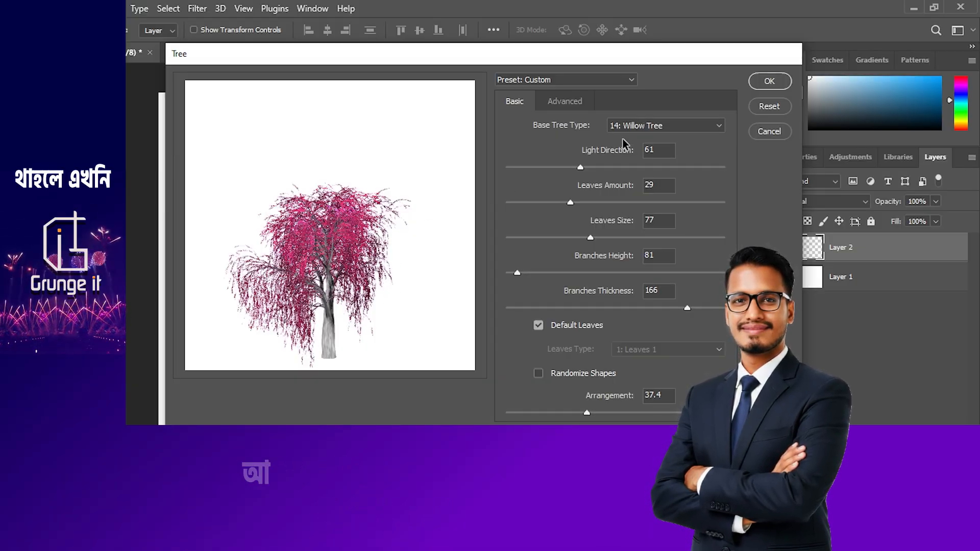
# Step: Choose 8: Pine Tree 1 as the base tree type
pyautogui.click(666, 126)
pyautogui.scroll(-1, 644, 222)
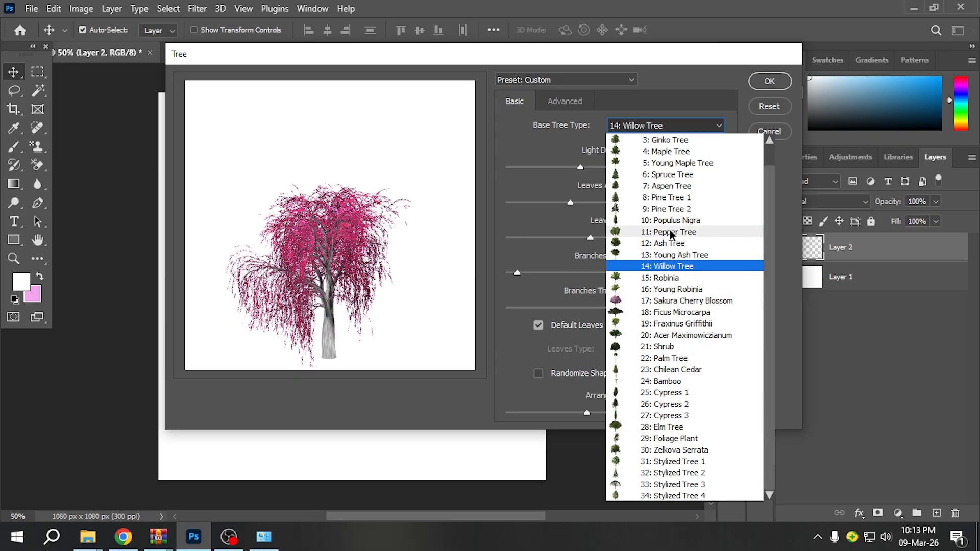
pyautogui.click(669, 197)
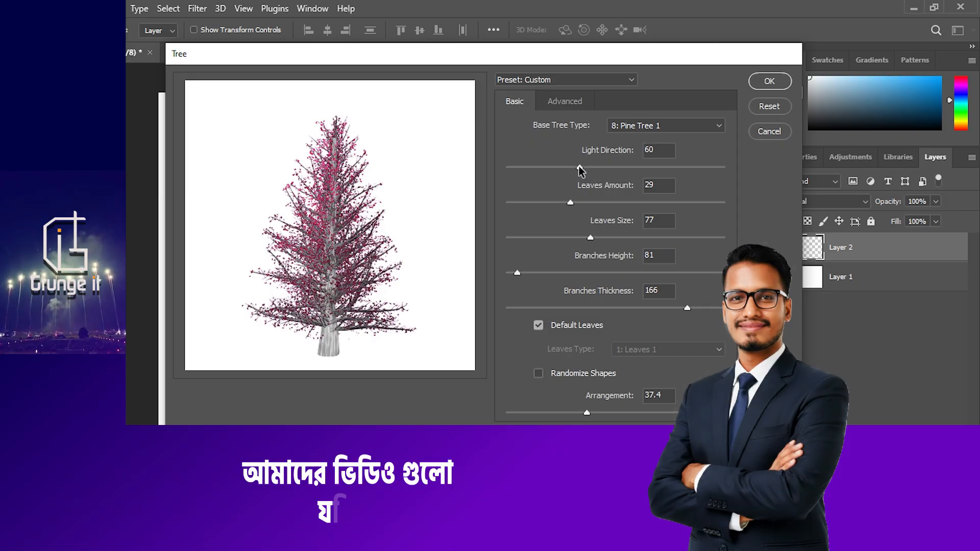
# Step: Try light directions of 125, 1, 19 and 52 on the pine tree
pyautogui.moveTo(580, 168); pyautogui.dragTo(659, 168)
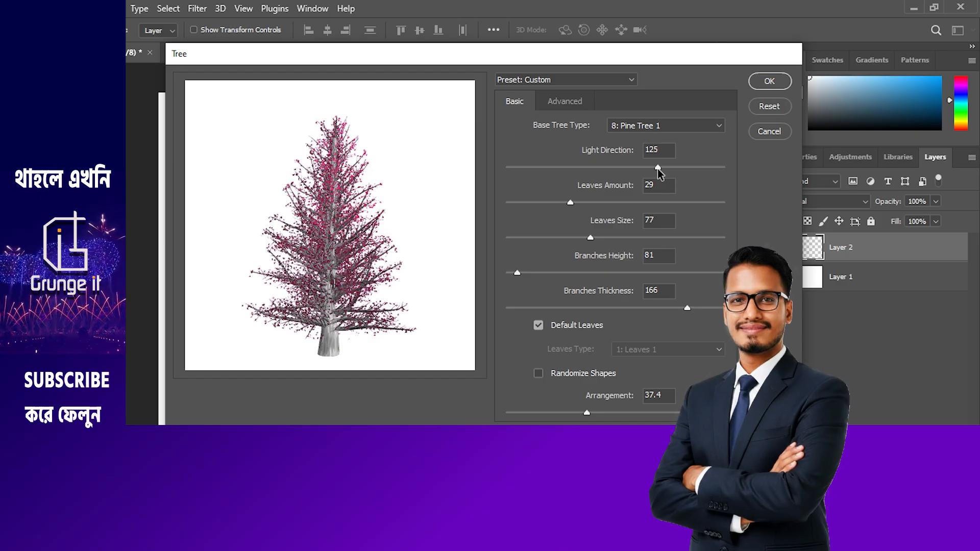
pyautogui.moveTo(658, 168); pyautogui.dragTo(509, 175)
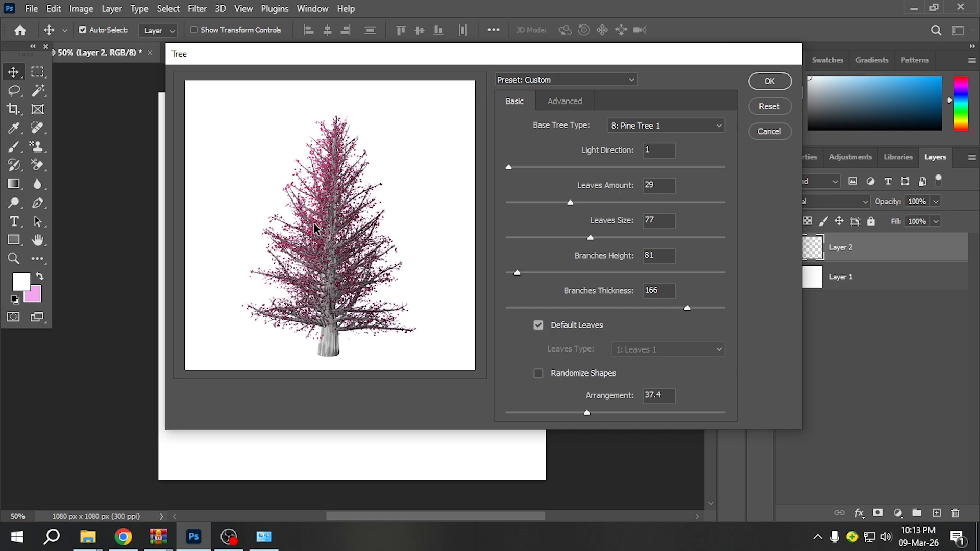
pyautogui.moveTo(512, 171); pyautogui.dragTo(530, 172)
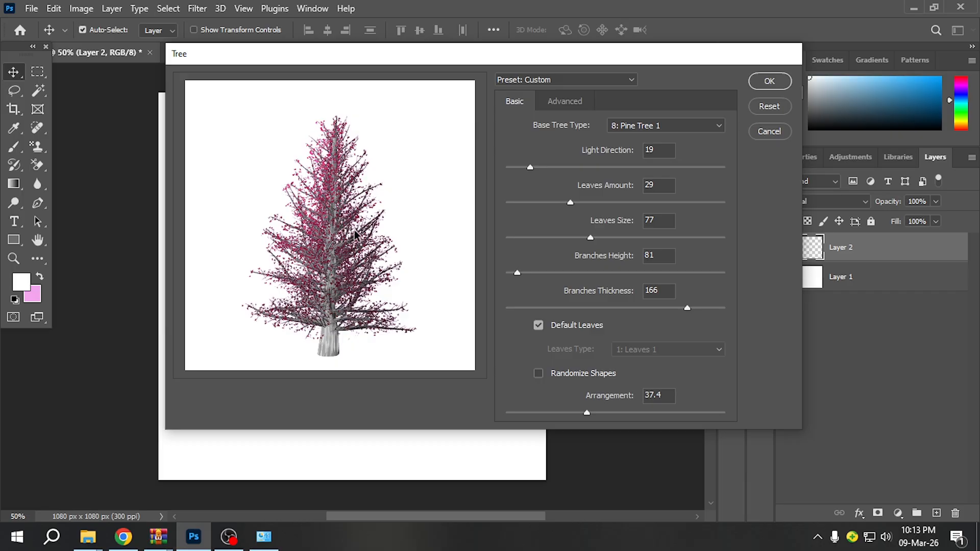
pyautogui.moveTo(530, 167); pyautogui.dragTo(570, 167)
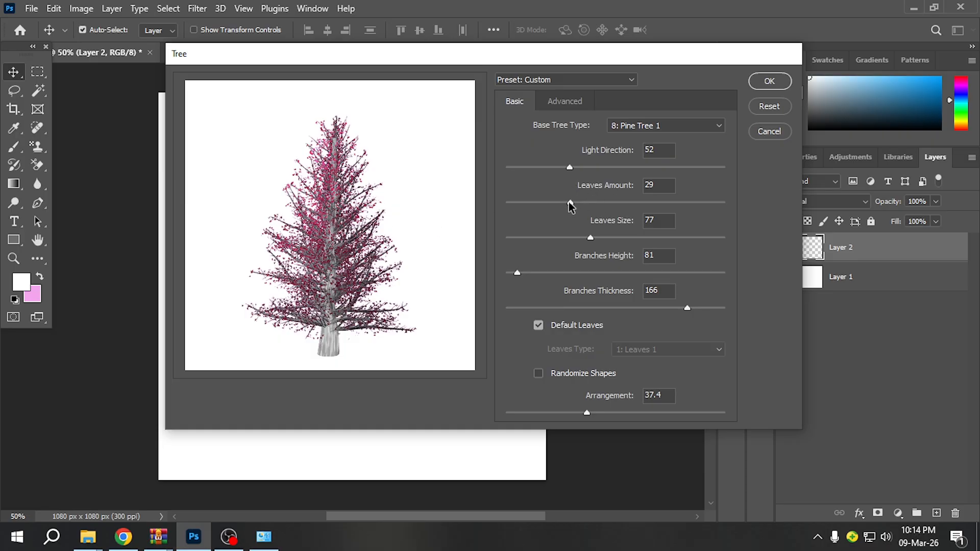
# Step: Set the pine tree's leaves amount to 76, light direction to 88 and leaves size to 32
pyautogui.moveTo(570, 206); pyautogui.dragTo(672, 204)
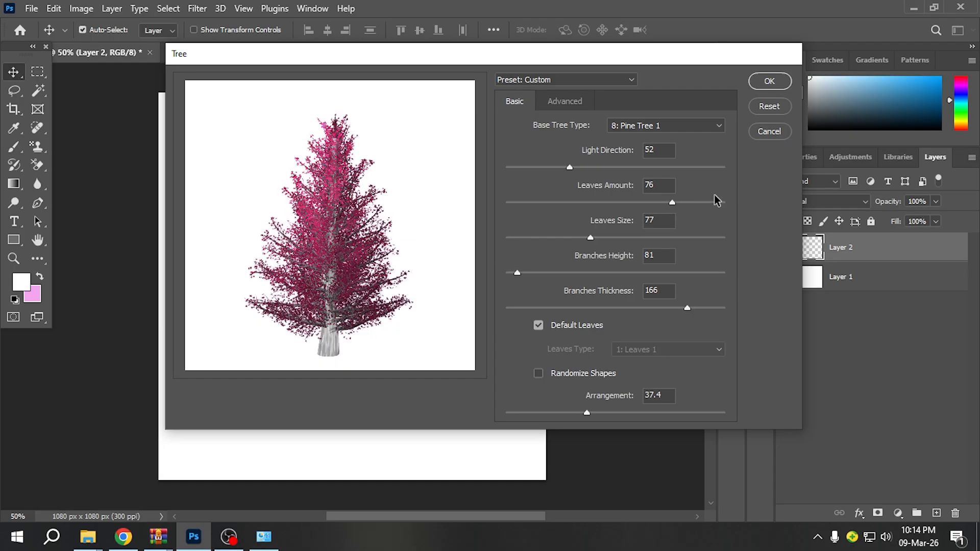
pyautogui.moveTo(569, 167); pyautogui.dragTo(614, 169)
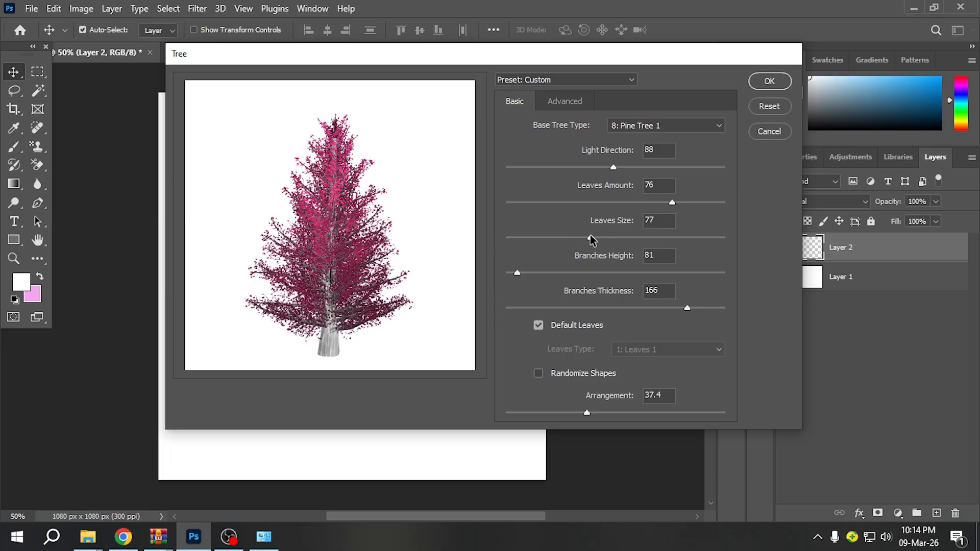
pyautogui.moveTo(590, 241); pyautogui.dragTo(545, 236)
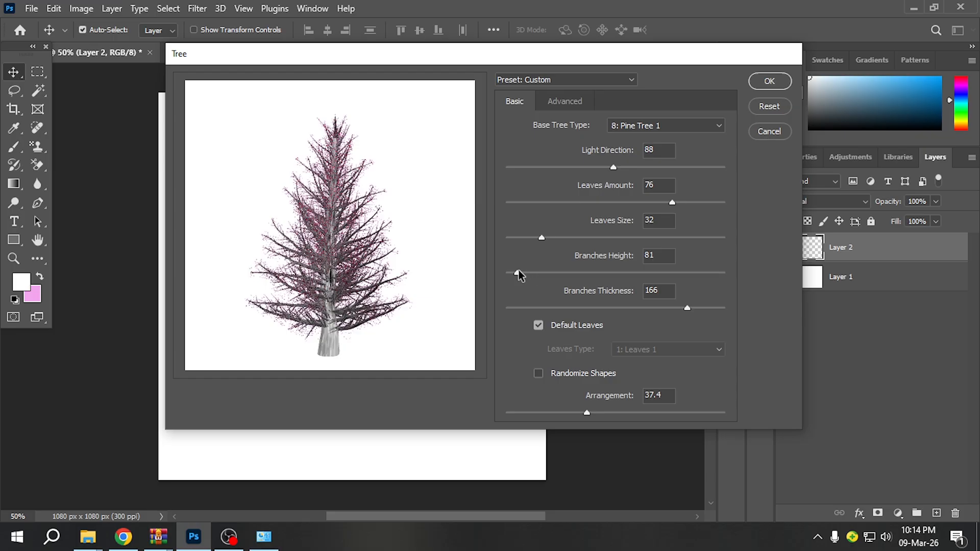
# Step: Set the pine tree's branches height to 180 and branches thickness to 168
pyautogui.moveTo(519, 275); pyautogui.dragTo(617, 274)
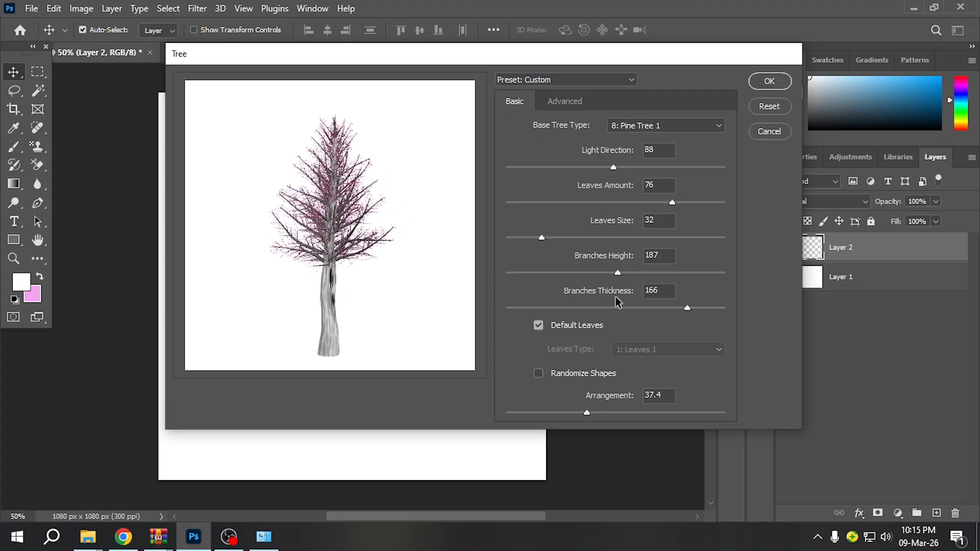
pyautogui.moveTo(687, 312)
pyautogui.mouseDown()
pyautogui.moveTo(715, 309)
pyautogui.moveTo(647, 308)
pyautogui.moveTo(688, 308)
pyautogui.mouseUp()
pyautogui.moveTo(618, 273); pyautogui.dragTo(638, 276)
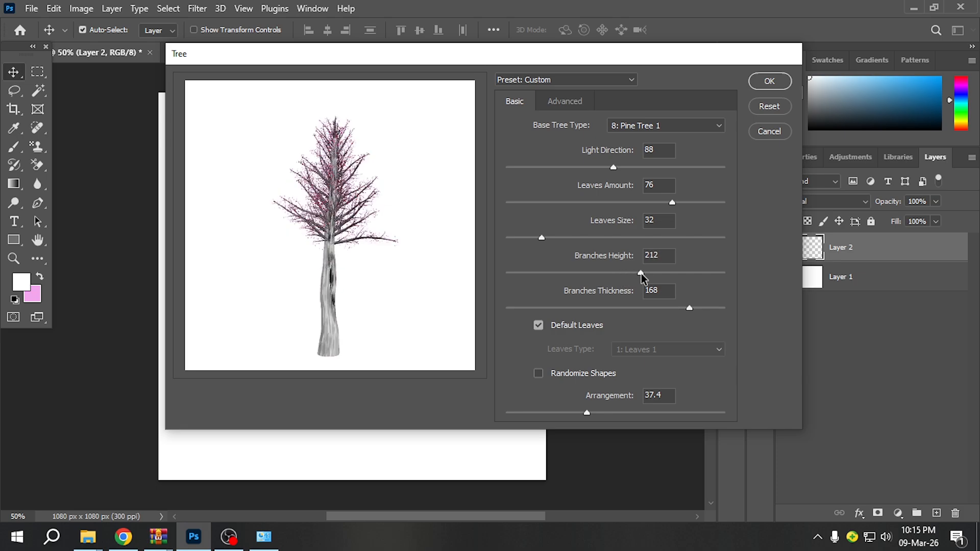
pyautogui.moveTo(641, 274); pyautogui.dragTo(610, 274)
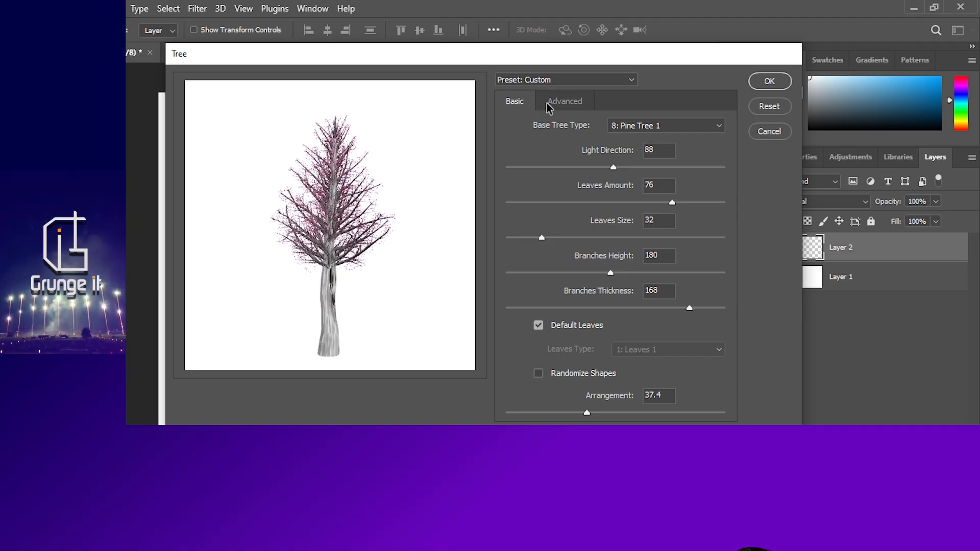
# Step: Change the custom leaf color to the basic orange (Red 255, Green 128, Blue 64)
pyautogui.click(562, 102)
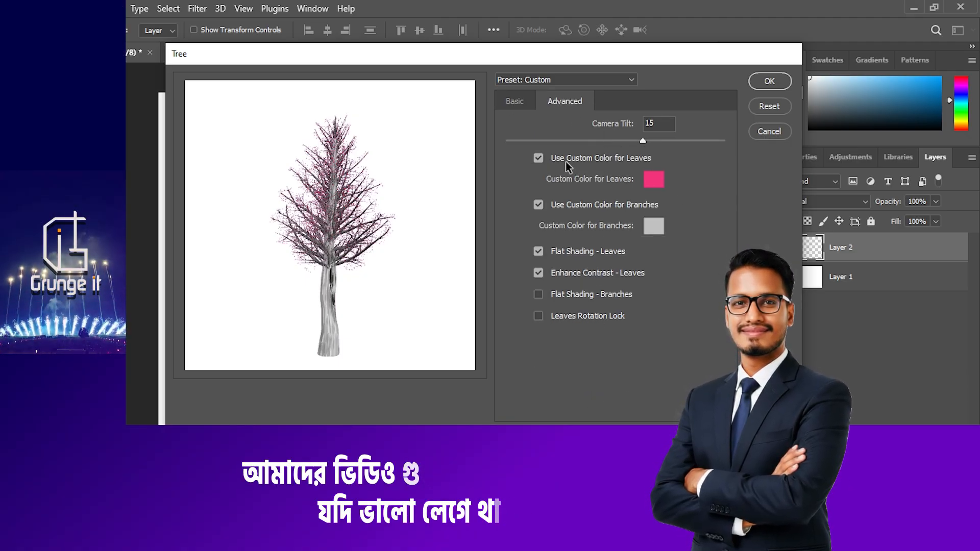
pyautogui.click(655, 180)
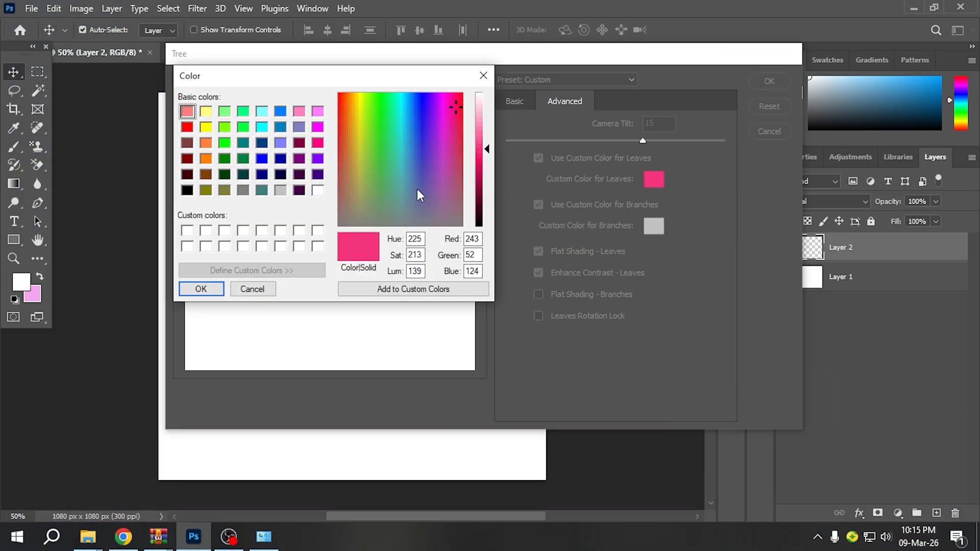
pyautogui.click(207, 144)
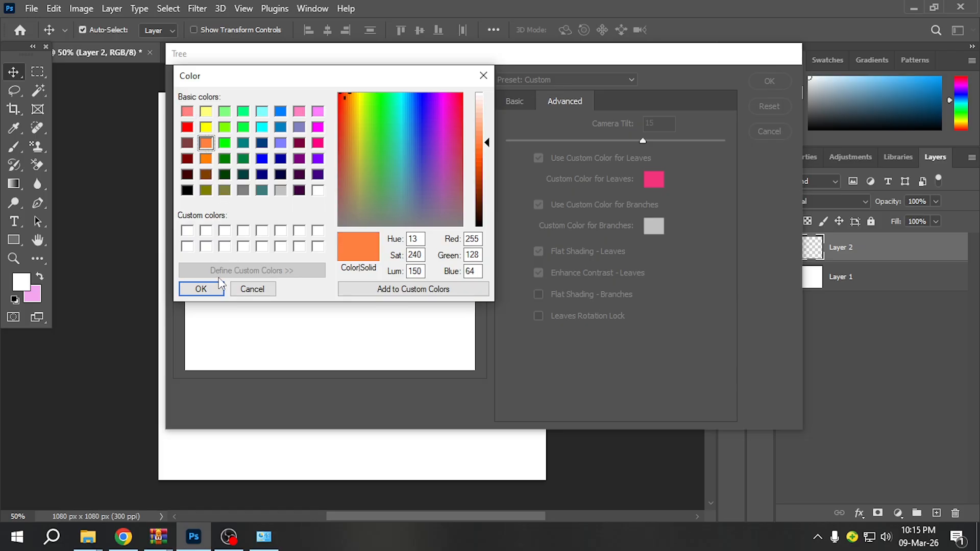
pyautogui.click(201, 289)
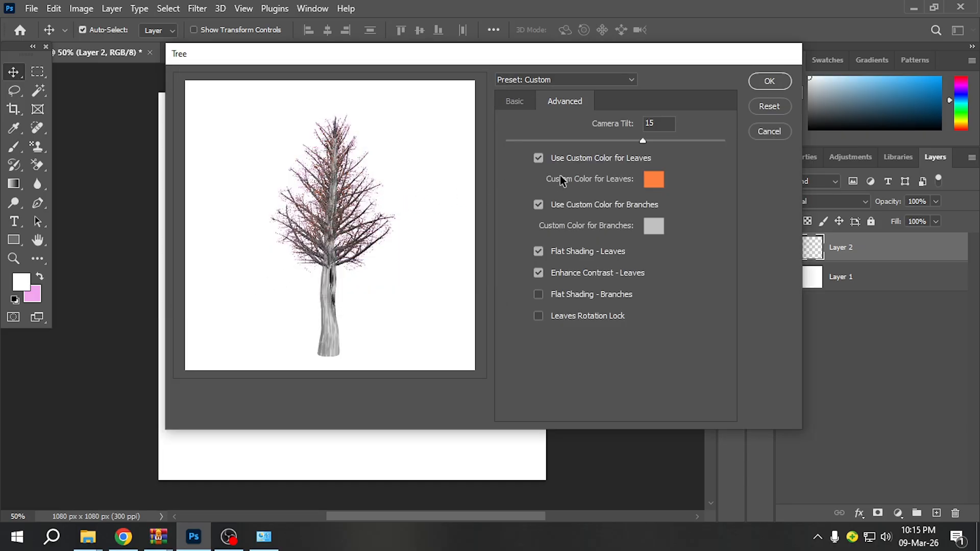
# Step: Set the tree's light direction to 116, leaves amount to 90 and leaves size to 97
pyautogui.click(519, 104)
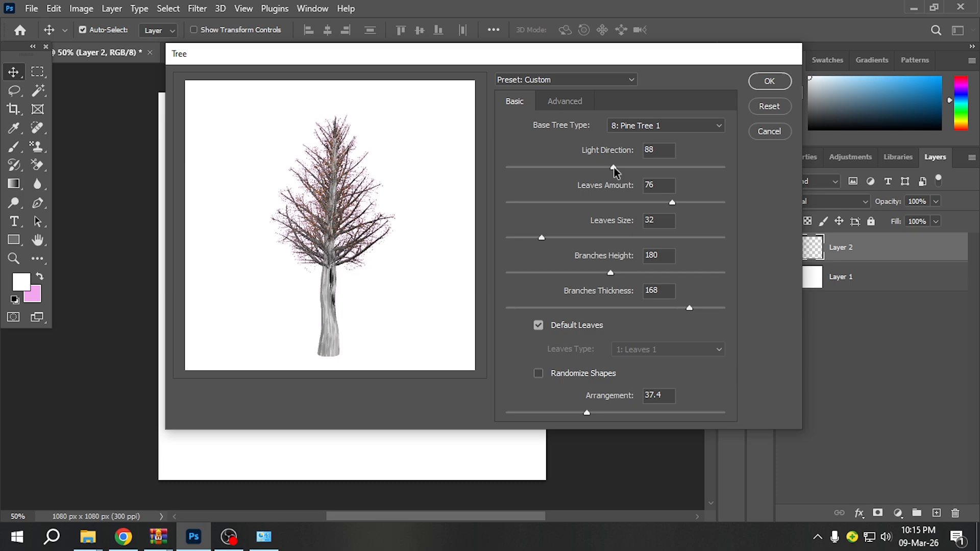
pyautogui.moveTo(613, 167); pyautogui.dragTo(647, 168)
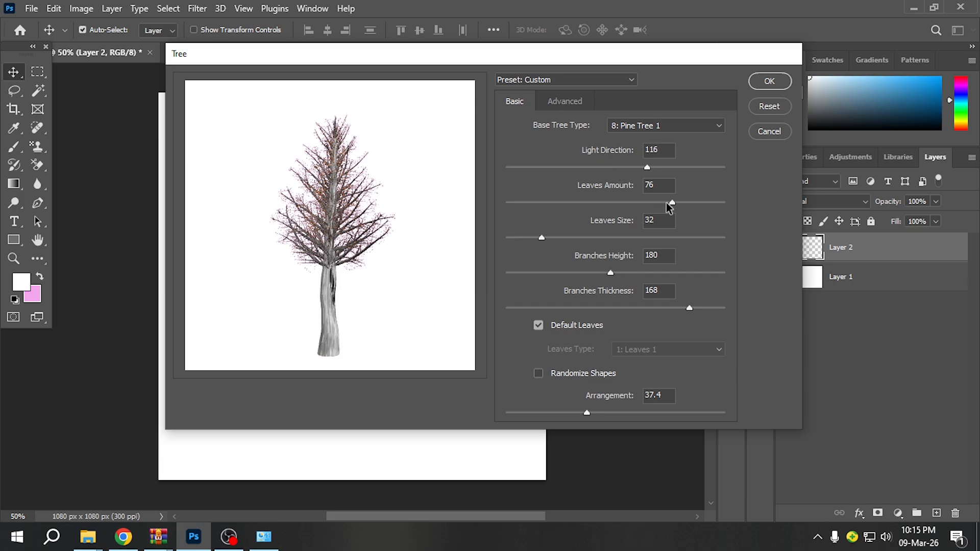
pyautogui.moveTo(671, 203); pyautogui.dragTo(702, 203)
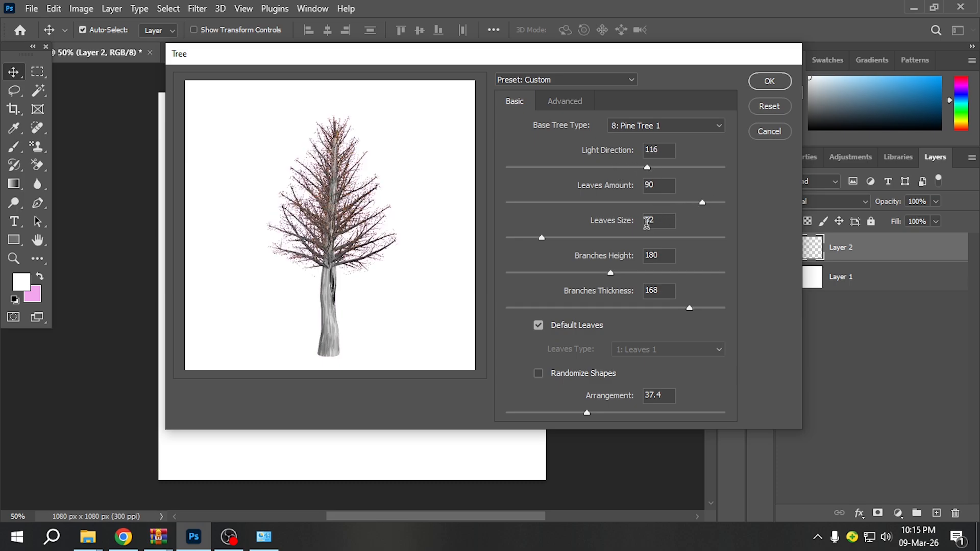
pyautogui.moveTo(542, 237); pyautogui.dragTo(612, 237)
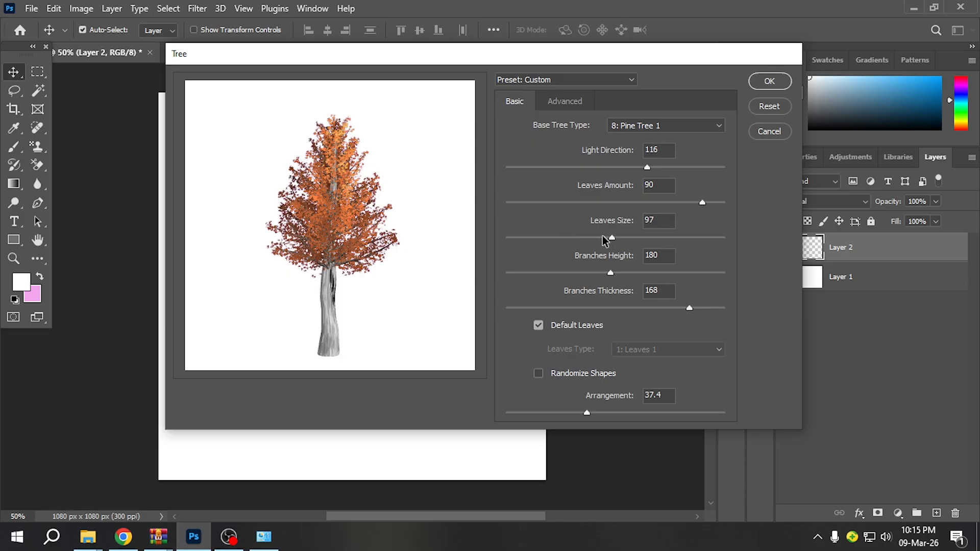
# Step: Change the custom leaf color to a strong pink (Red 238, Green 30, Blue 129)
pyautogui.click(572, 101)
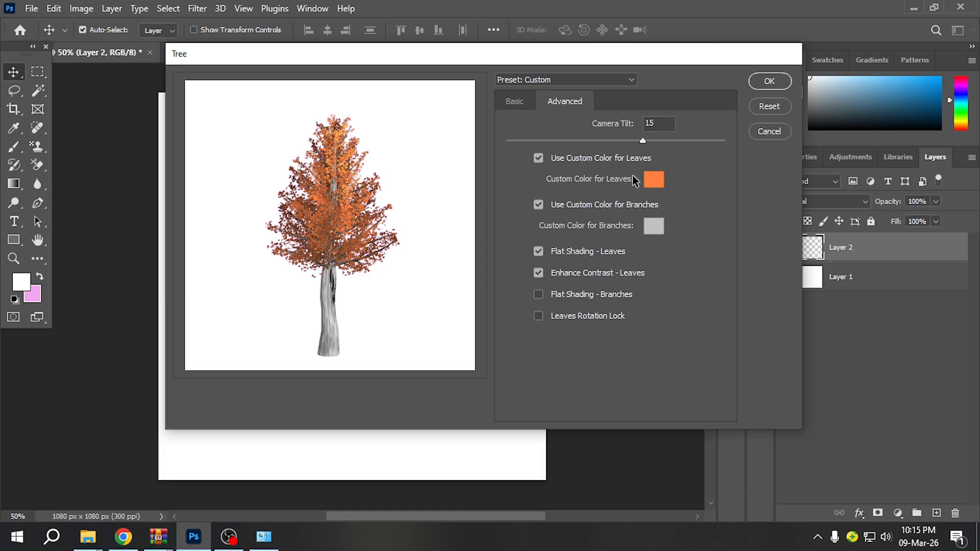
pyautogui.click(654, 179)
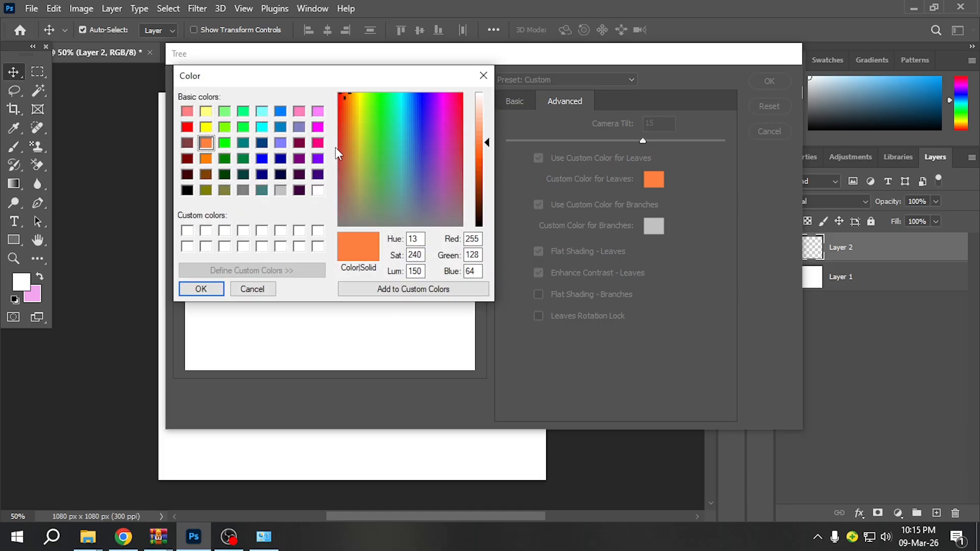
pyautogui.click(317, 127)
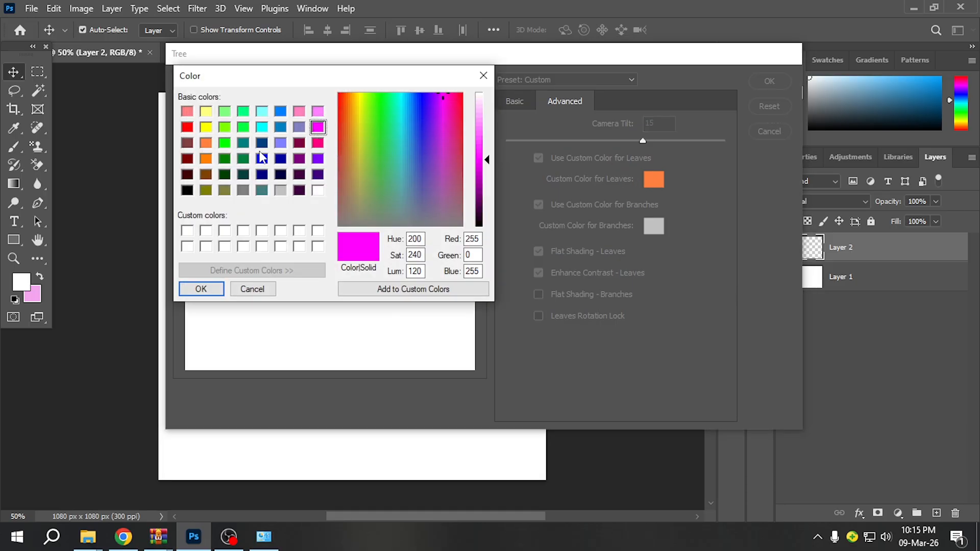
pyautogui.click(454, 132)
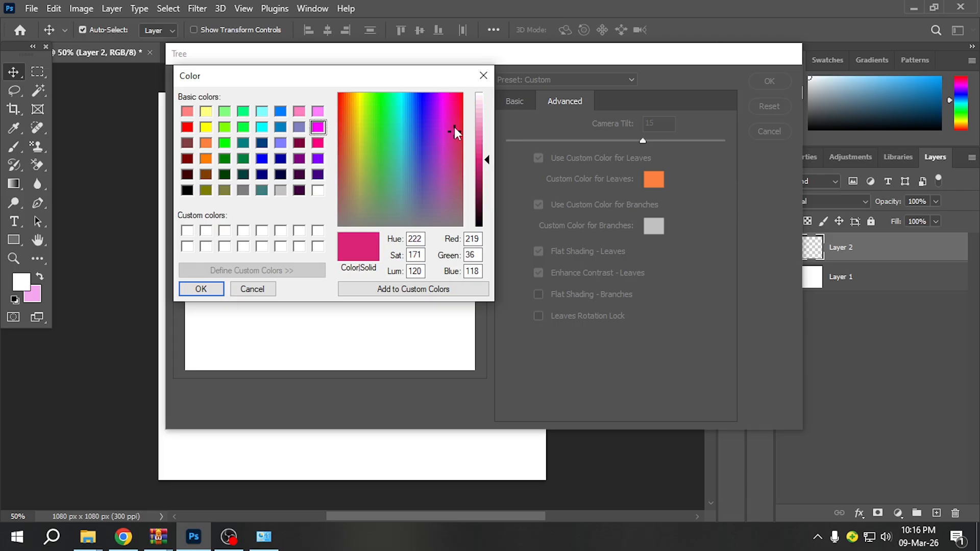
pyautogui.moveTo(456, 134); pyautogui.dragTo(461, 124)
pyautogui.moveTo(485, 160); pyautogui.dragTo(485, 156)
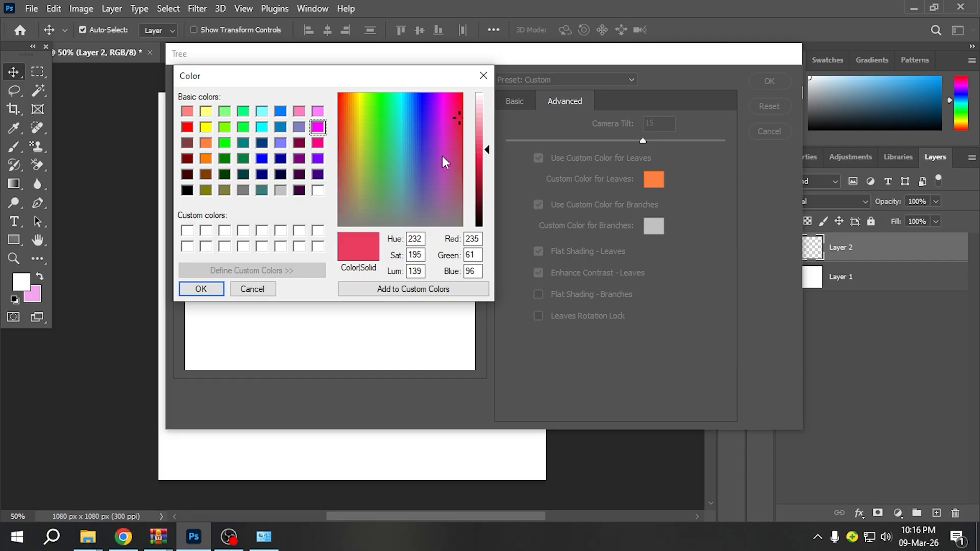
pyautogui.moveTo(454, 125); pyautogui.dragTo(454, 113)
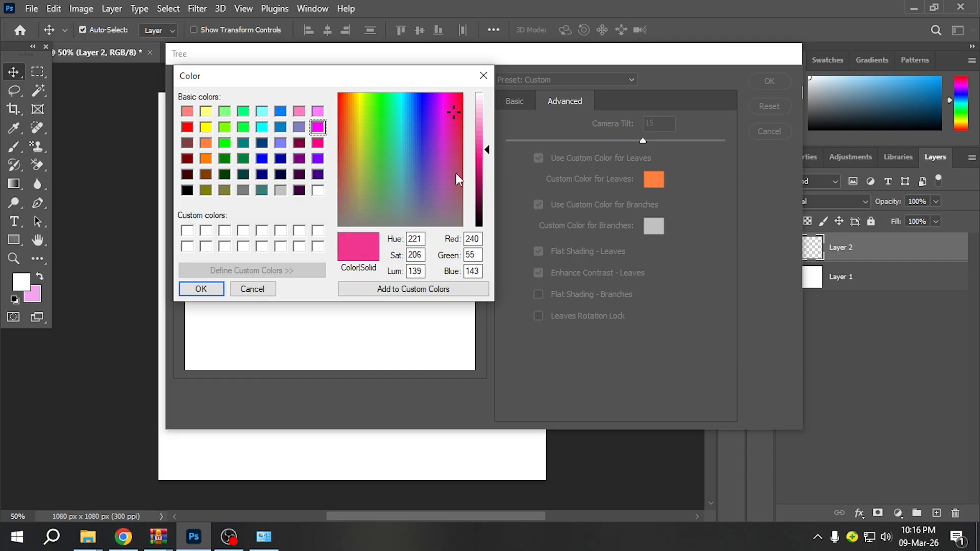
pyautogui.click(483, 158)
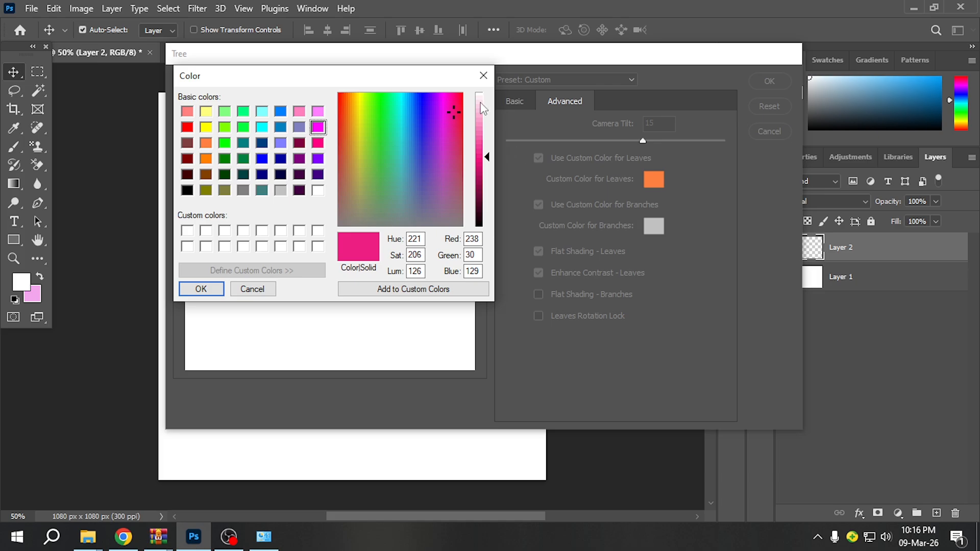
pyautogui.click(212, 290)
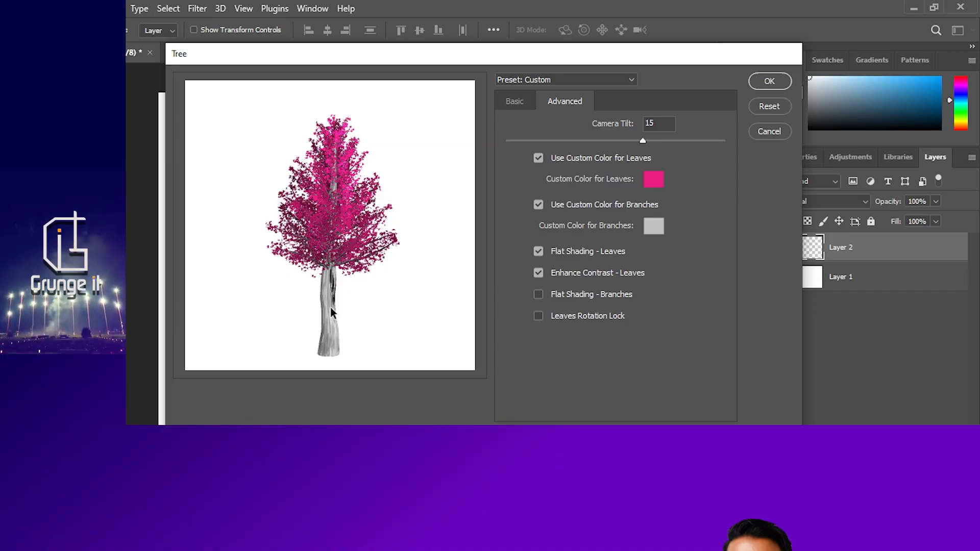
# Step: Change the custom branch color to the basic dark red (Red 128, Green 0, Blue 0)
pyautogui.click(654, 227)
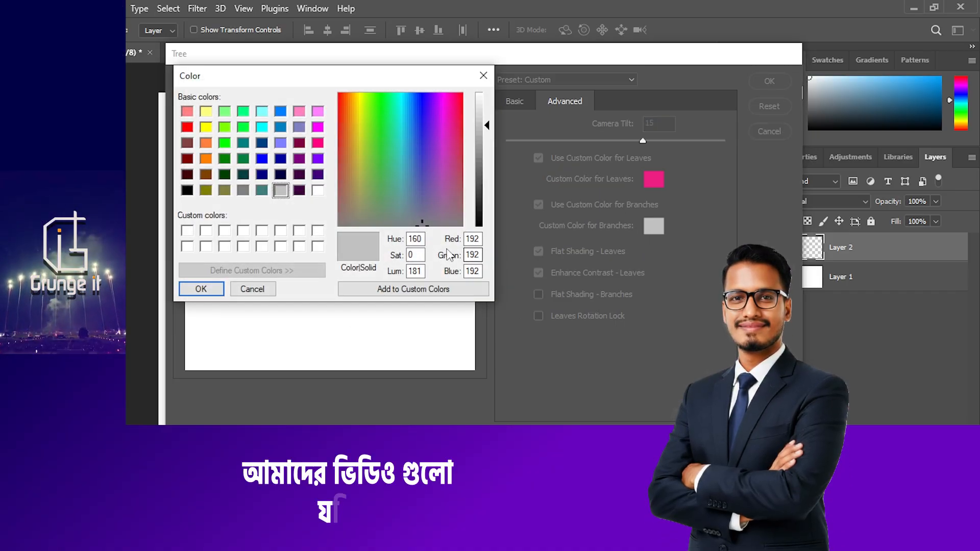
pyautogui.moveTo(271, 66); pyautogui.dragTo(538, 93)
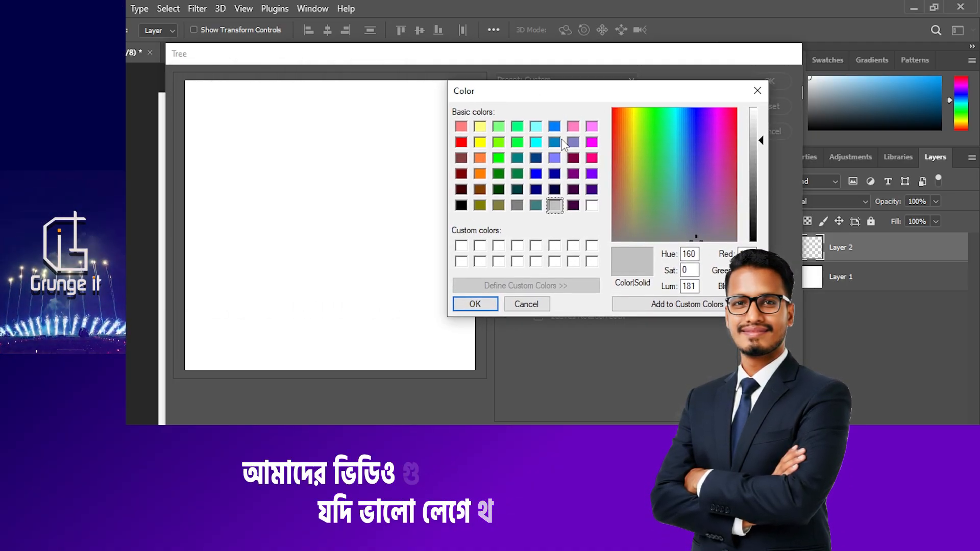
pyautogui.click(461, 174)
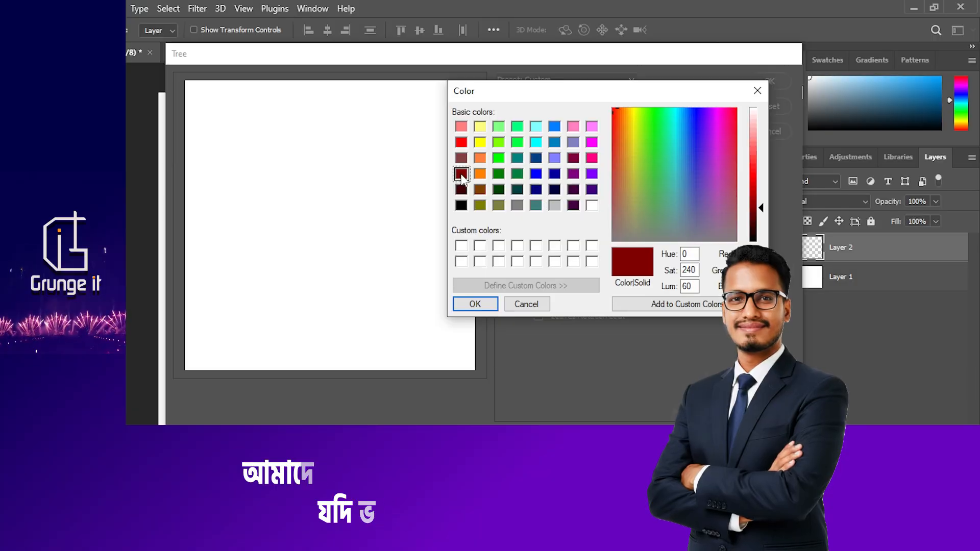
pyautogui.click(474, 304)
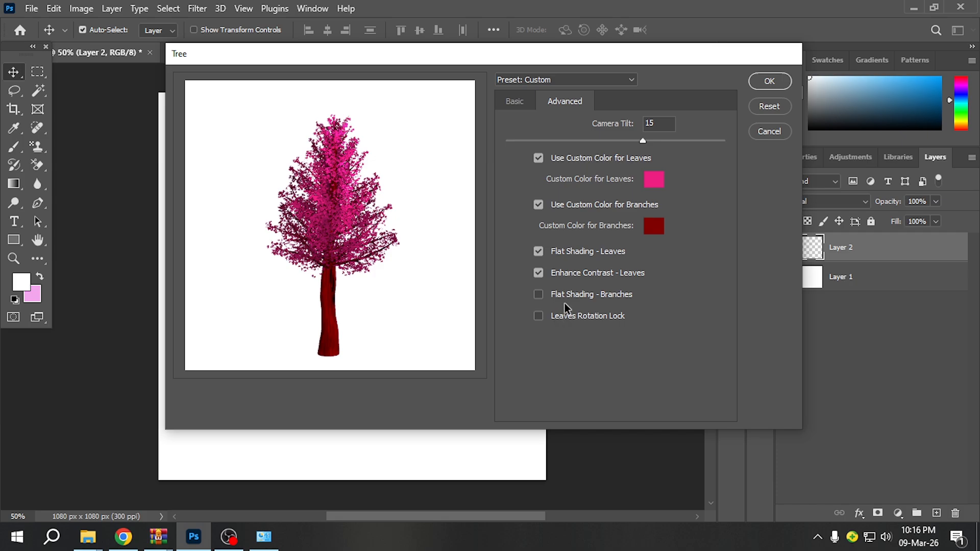
# Step: Try toggling the leaf and branch flat shading, leaf contrast enhancement and Leaves Rotation Lock, restoring each option to its original setting
pyautogui.click(538, 296)
pyautogui.click(539, 251)
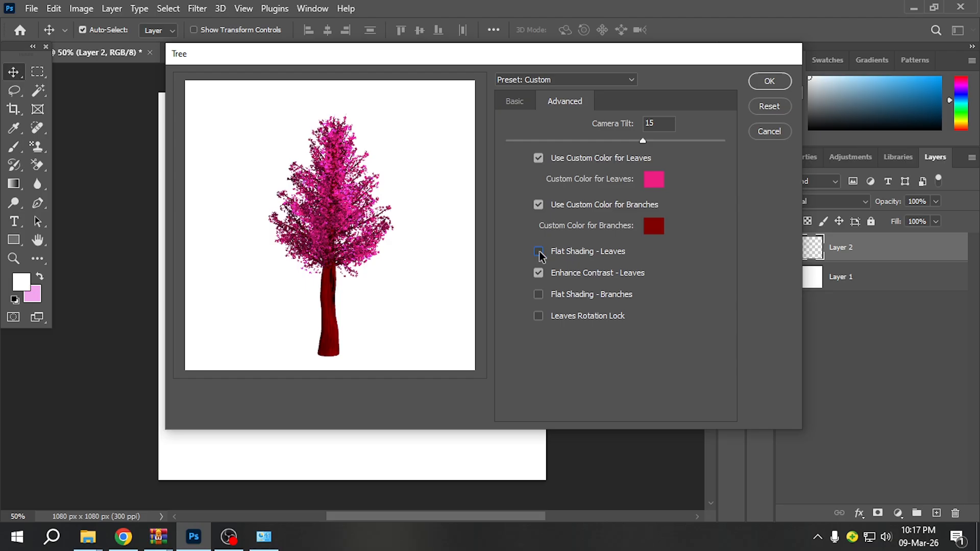
pyautogui.click(540, 254)
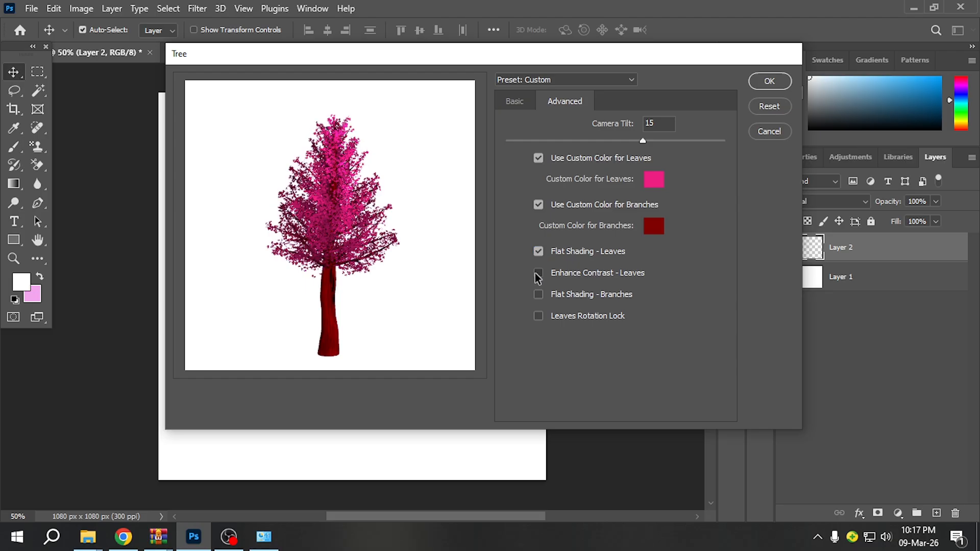
pyautogui.click(539, 252)
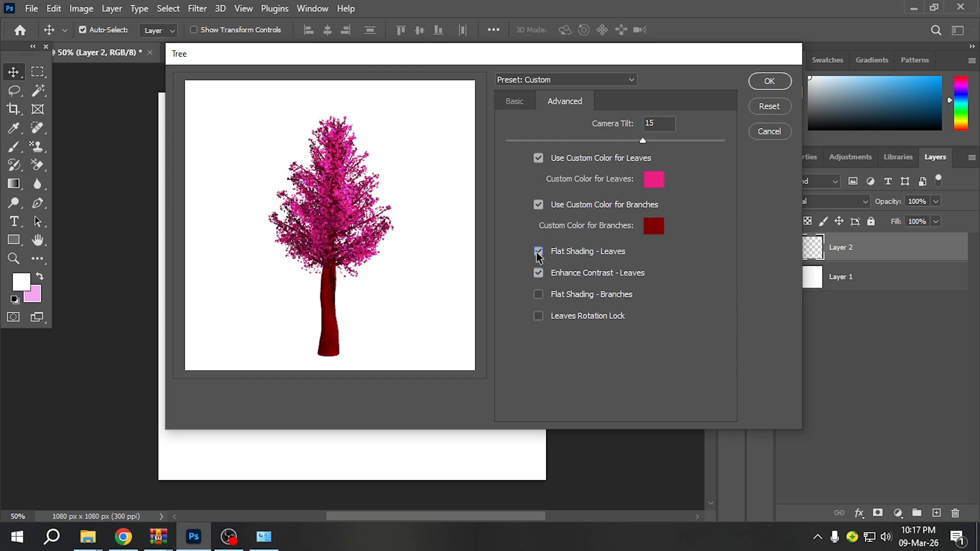
pyautogui.click(539, 318)
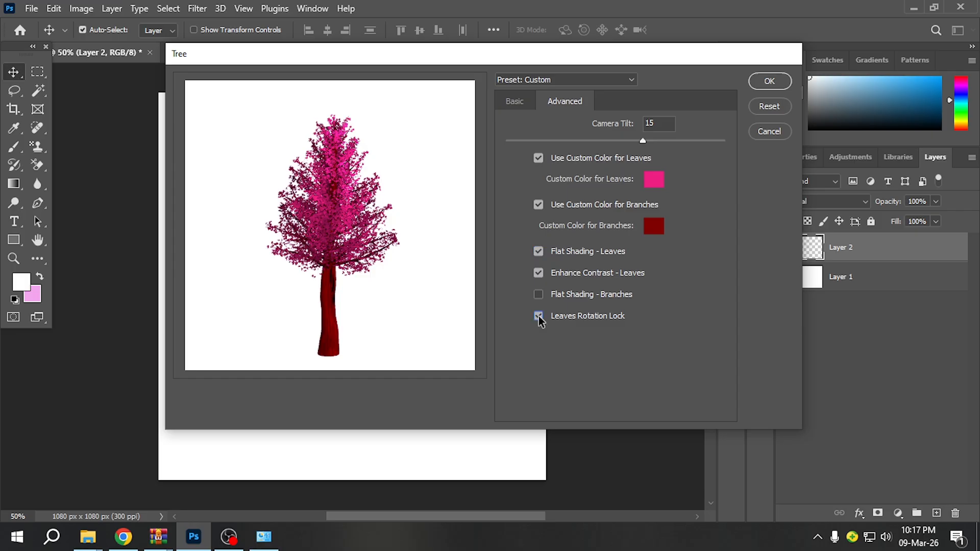
pyautogui.click(539, 318)
pyautogui.click(539, 295)
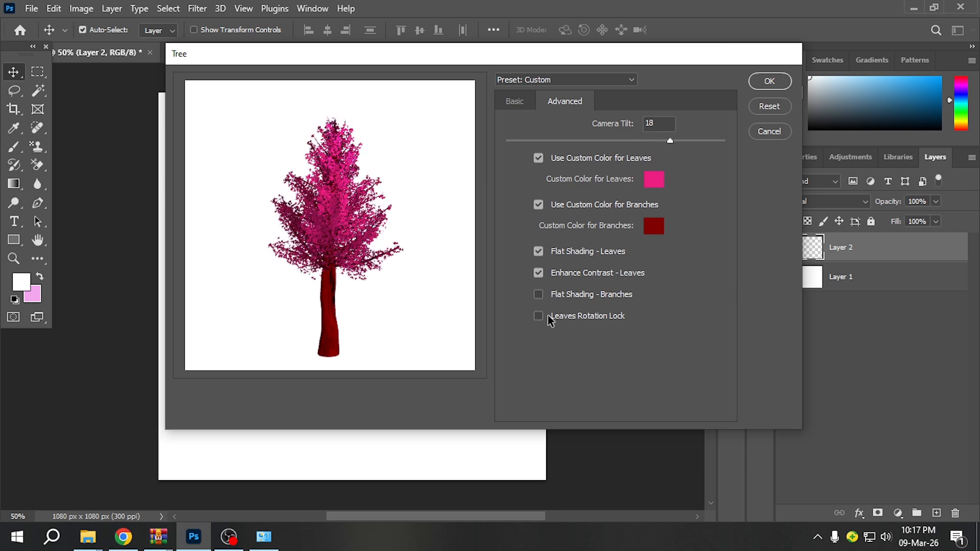
# Step: Set the pine tree's light direction to 11
pyautogui.click(516, 101)
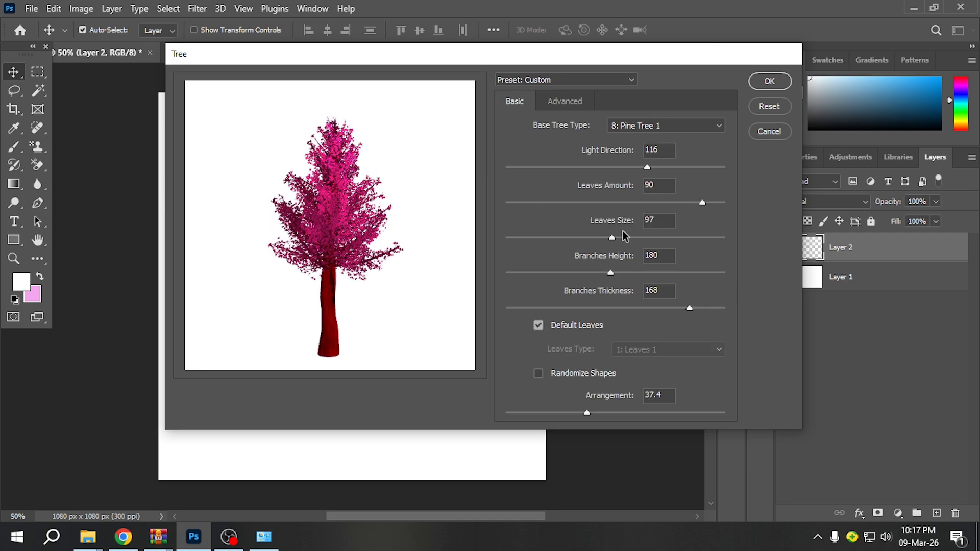
pyautogui.moveTo(647, 168); pyautogui.dragTo(548, 181)
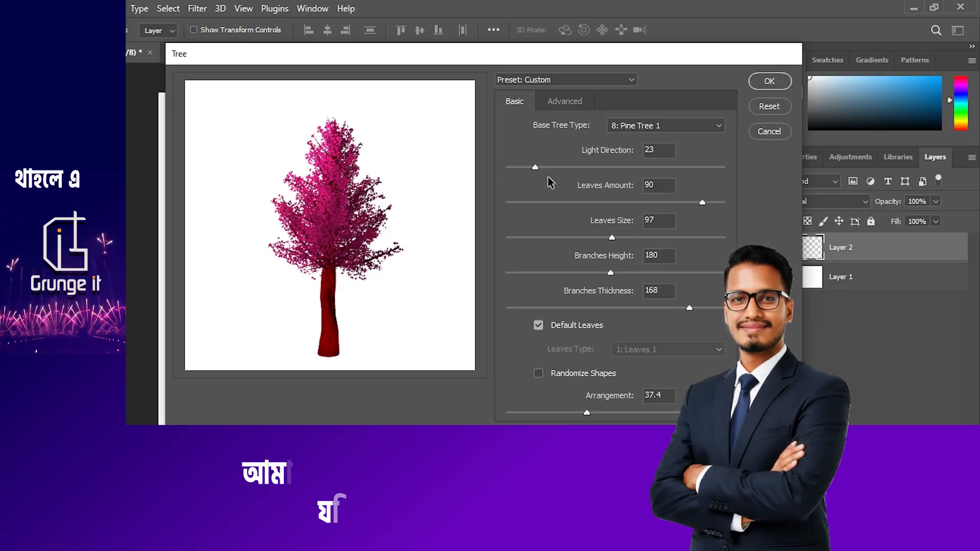
pyautogui.moveTo(536, 168); pyautogui.dragTo(521, 169)
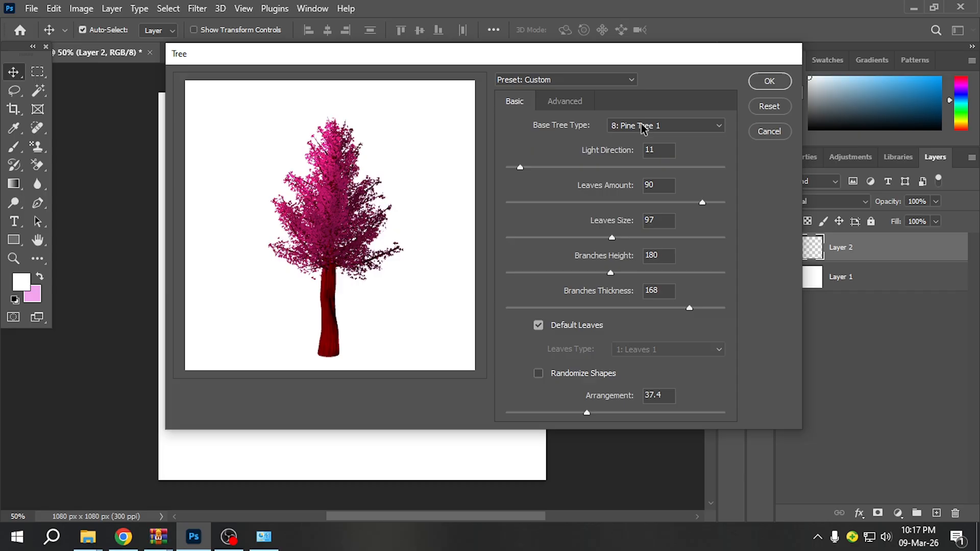
pyautogui.click(641, 126)
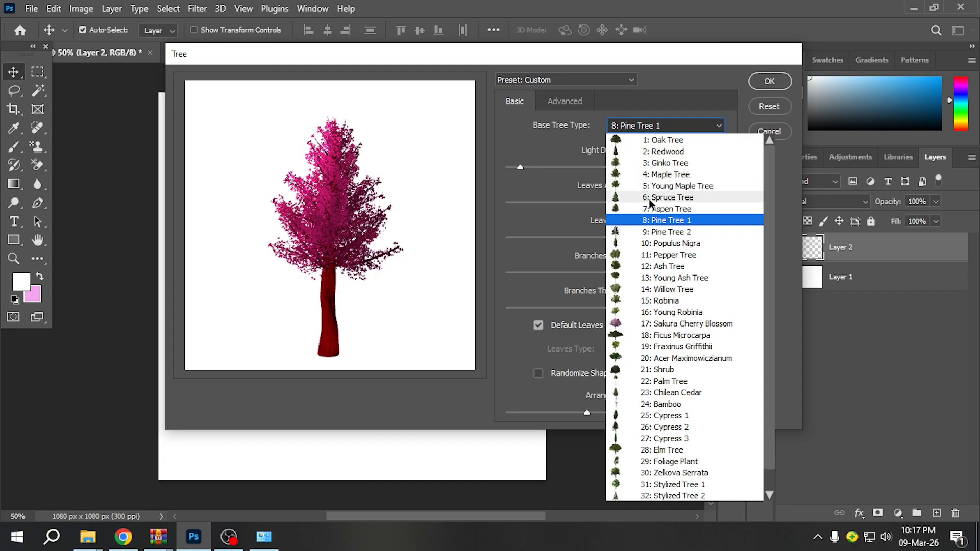
pyautogui.click(656, 225)
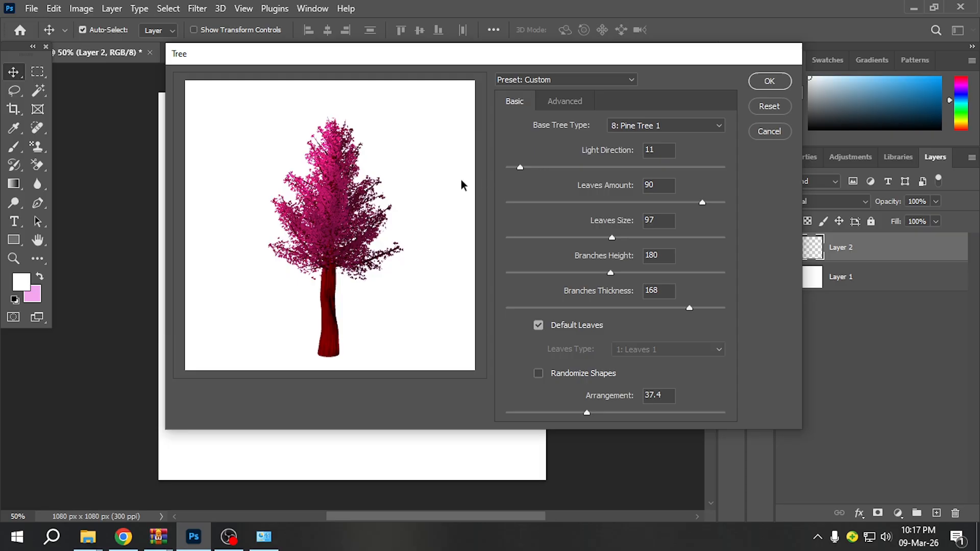
pyautogui.click(649, 127)
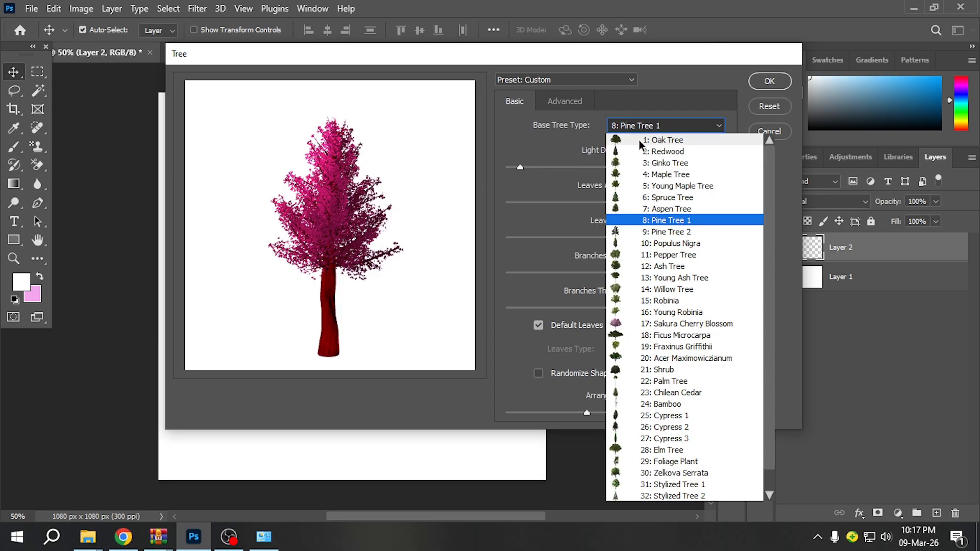
# Step: Change the custom branch color to the basic light gray (Red 192, Green 192, Blue 192)
pyautogui.click(563, 104)
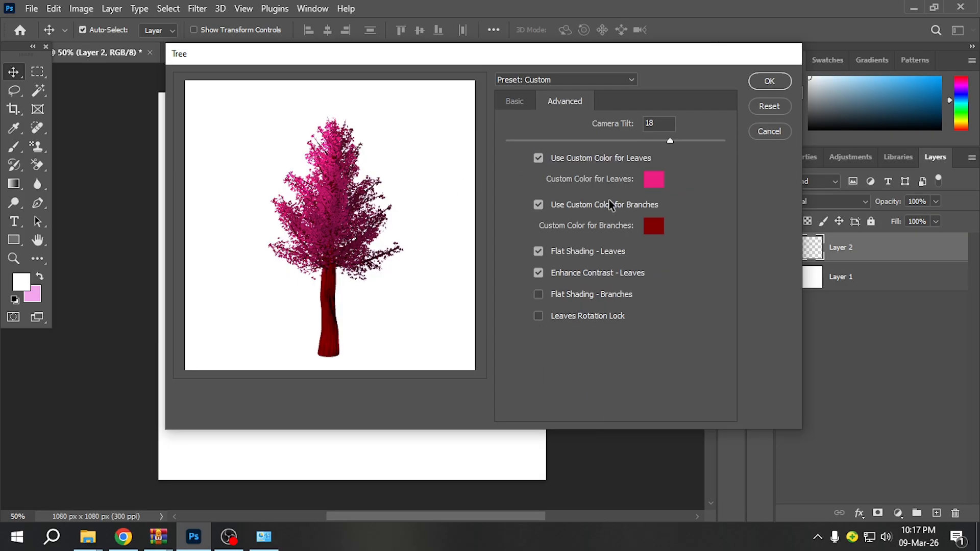
pyautogui.click(654, 226)
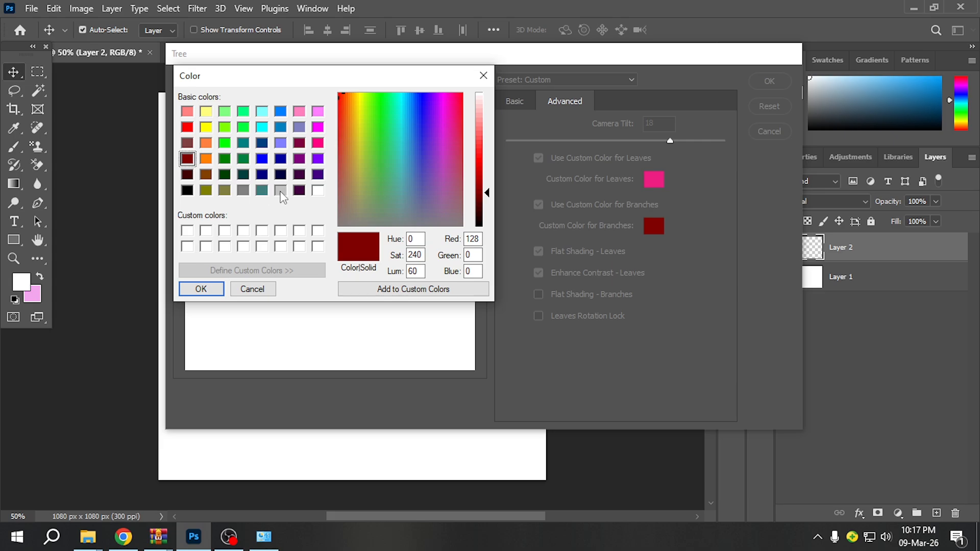
pyautogui.click(281, 191)
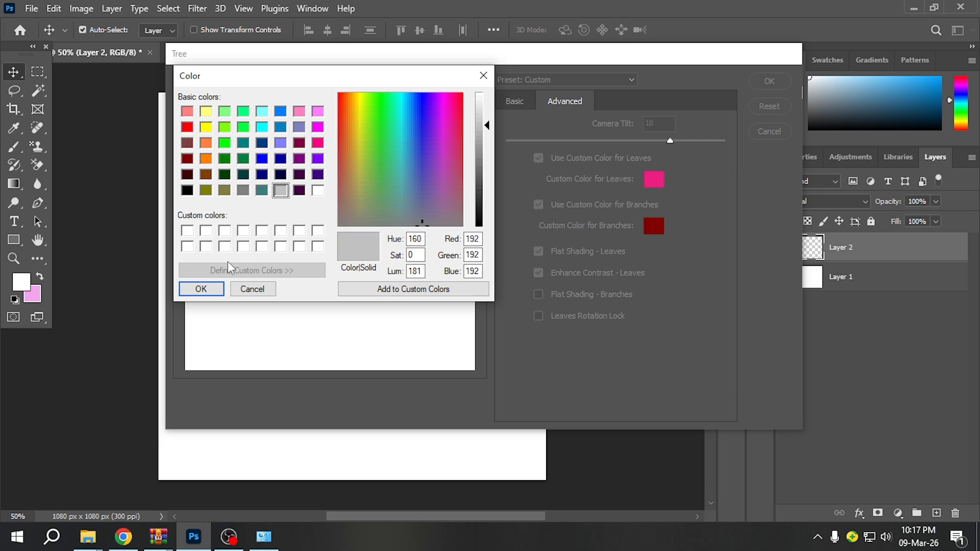
pyautogui.click(201, 290)
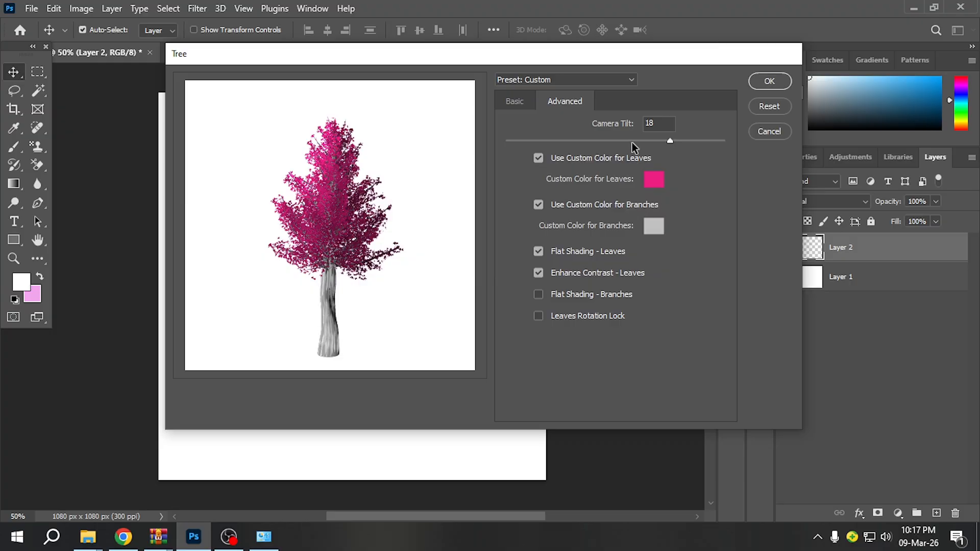
# Step: Set the tree's light direction, leaves amount and leaves size to 0, and the branches height to 206
pyautogui.click(531, 101)
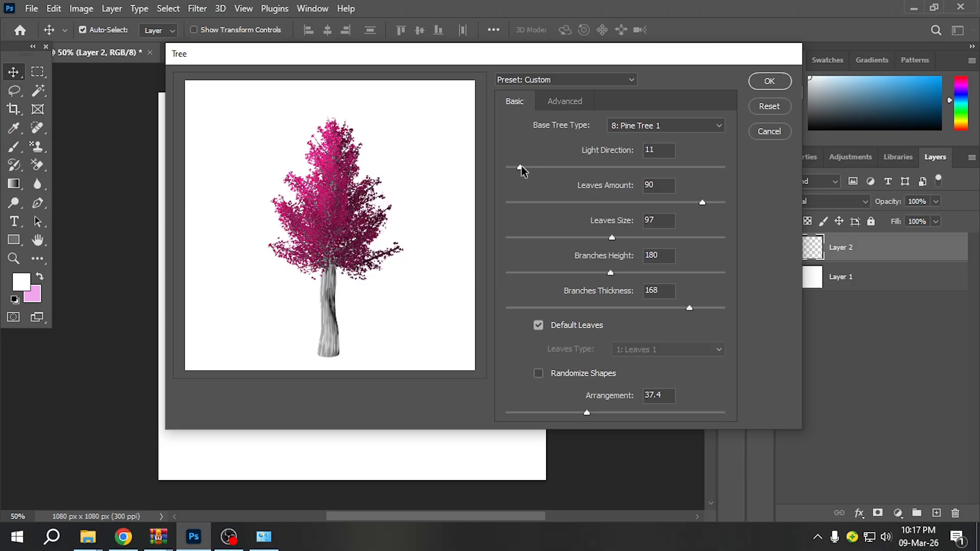
pyautogui.moveTo(521, 167); pyautogui.dragTo(494, 173)
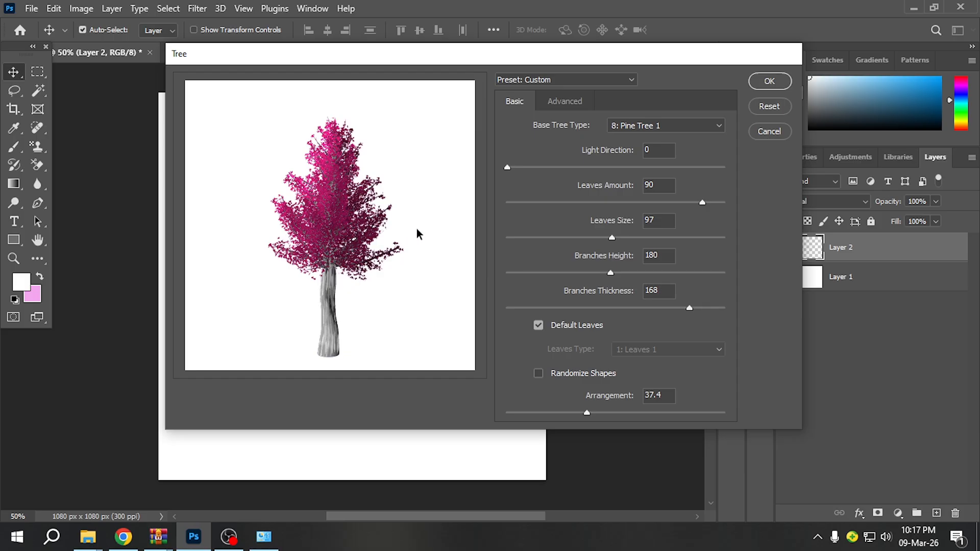
pyautogui.moveTo(703, 202); pyautogui.dragTo(440, 239)
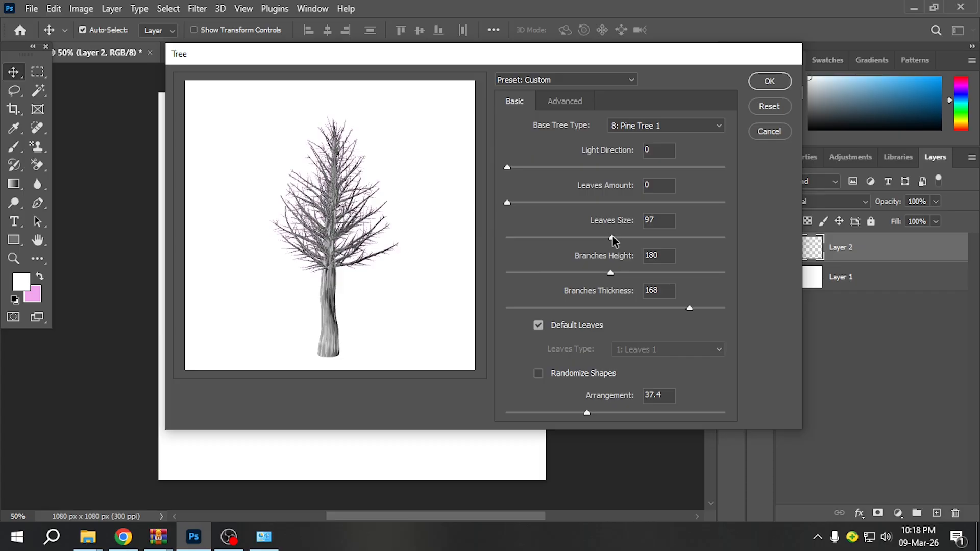
pyautogui.moveTo(612, 238); pyautogui.dragTo(490, 246)
pyautogui.moveTo(607, 272); pyautogui.dragTo(636, 274)
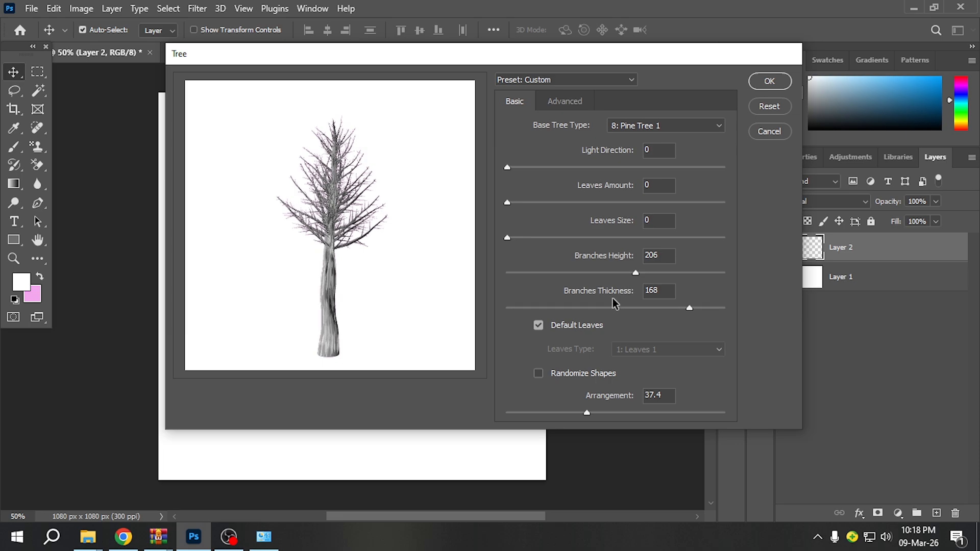
# Step: Switch the base tree type to Redwood with a branches height of 117 and render the tree on Layer 2
pyautogui.click(661, 129)
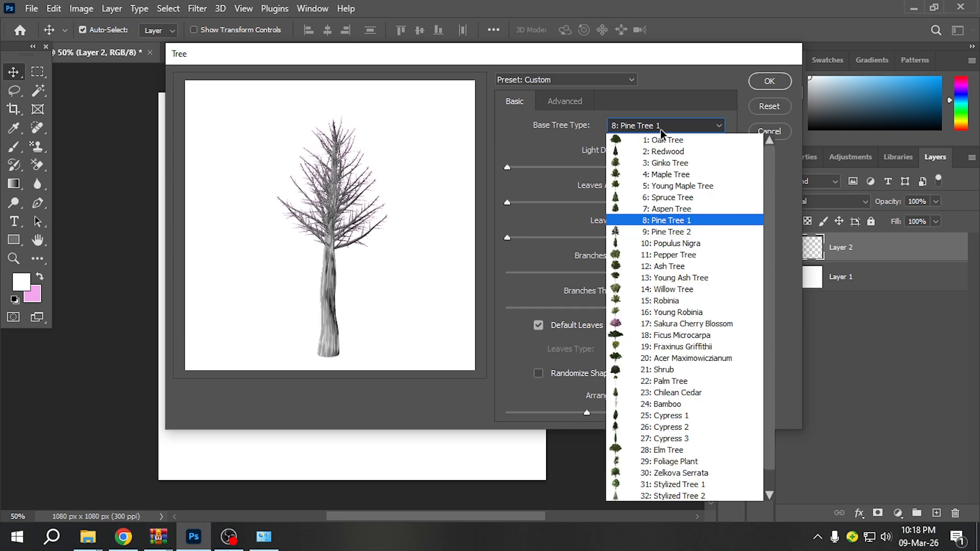
pyautogui.click(664, 151)
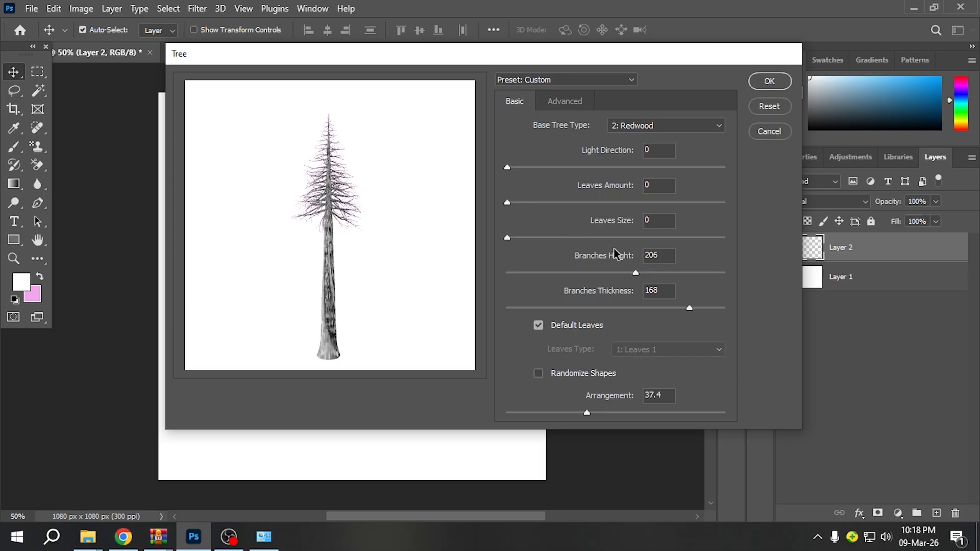
pyautogui.moveTo(634, 275); pyautogui.dragTo(552, 274)
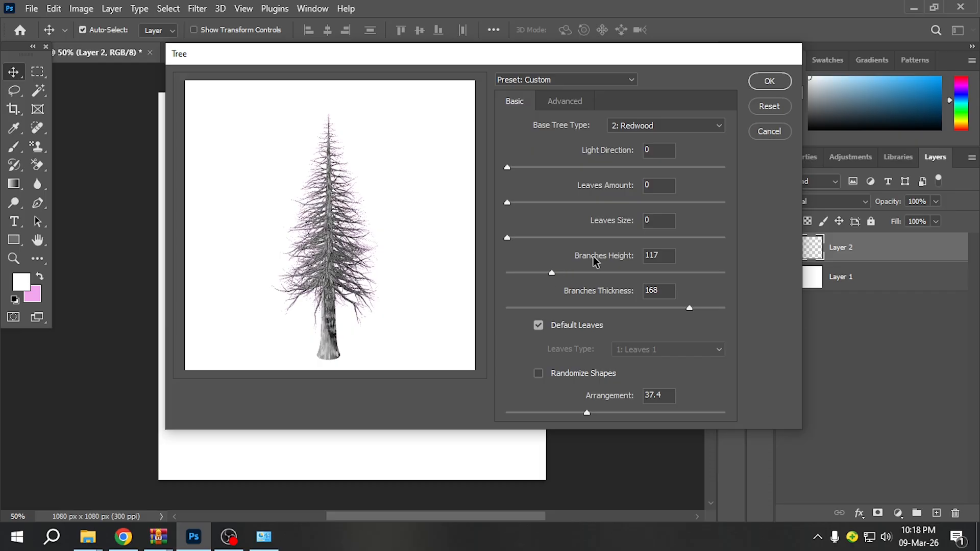
pyautogui.click(770, 80)
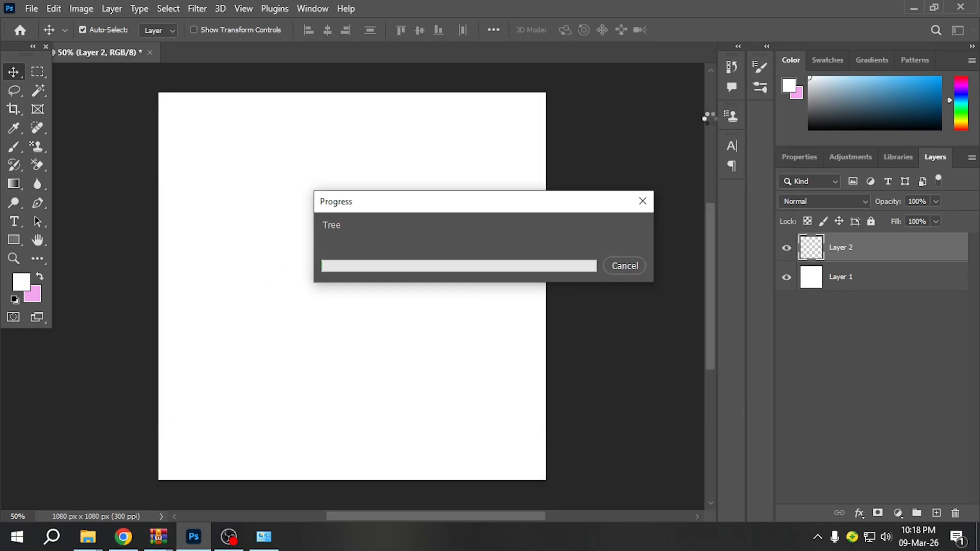
# Step: Move the rendered tree down to the lower-left part of the canvas and deselect its layer
pyautogui.moveTo(365, 350); pyautogui.dragTo(273, 389)
pyautogui.moveTo(113, 202); pyautogui.dragTo(121, 211)
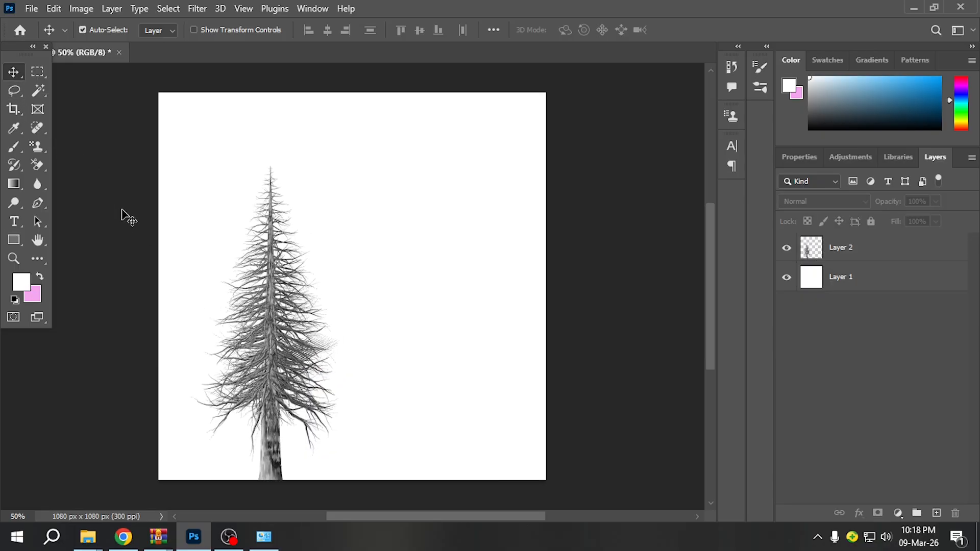
# Step: Draw a black-filled rectangle about 1131 × 1121 px that covers the whole canvas
pyautogui.click(20, 242)
pyautogui.click(51, 240)
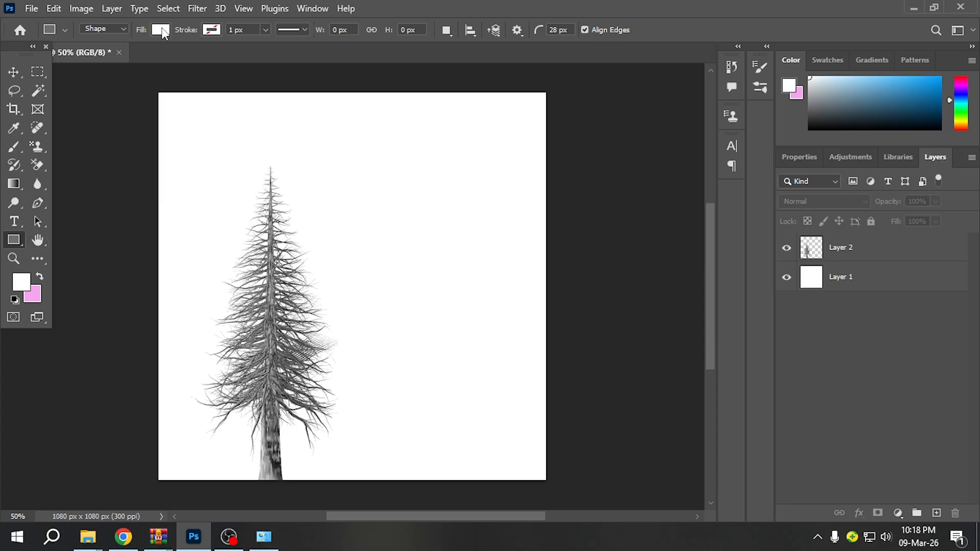
pyautogui.click(161, 30)
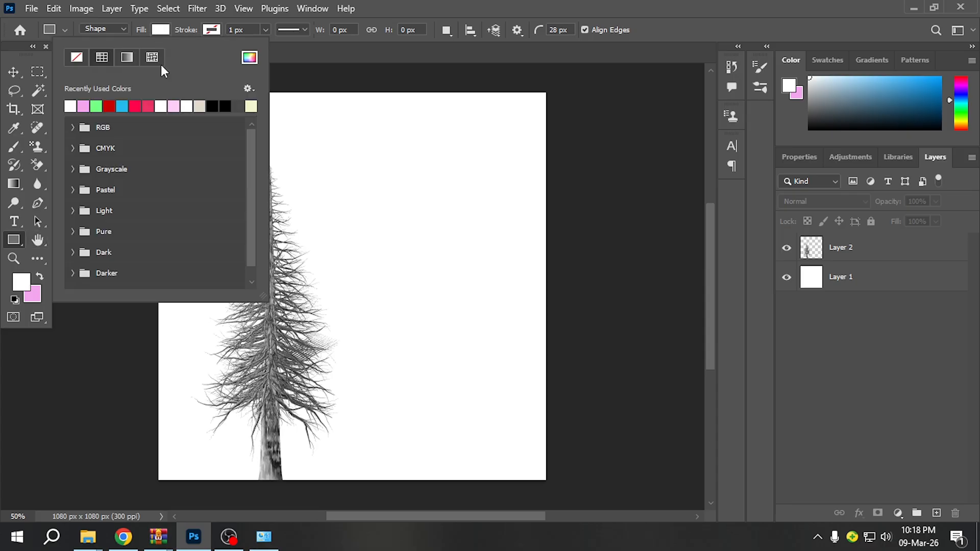
pyautogui.click(14, 72)
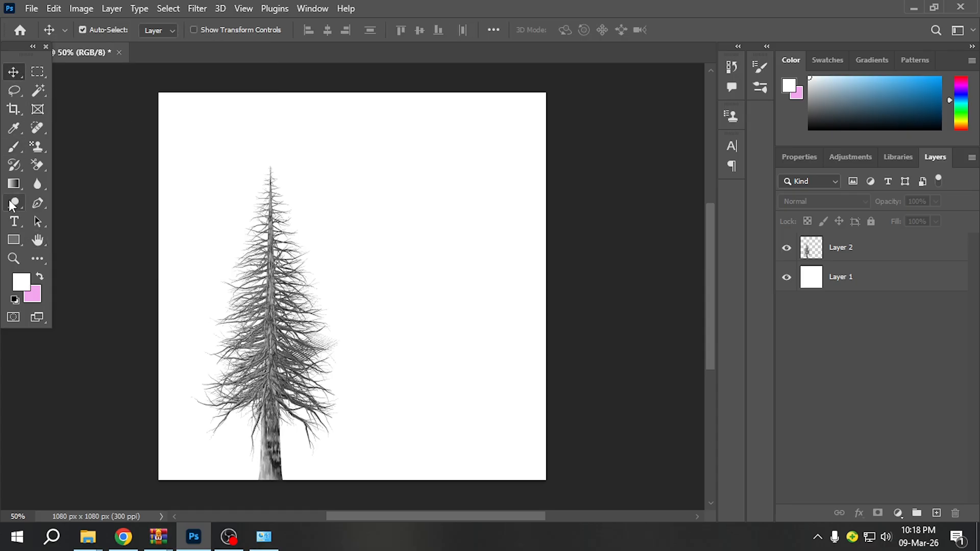
pyautogui.click(13, 240)
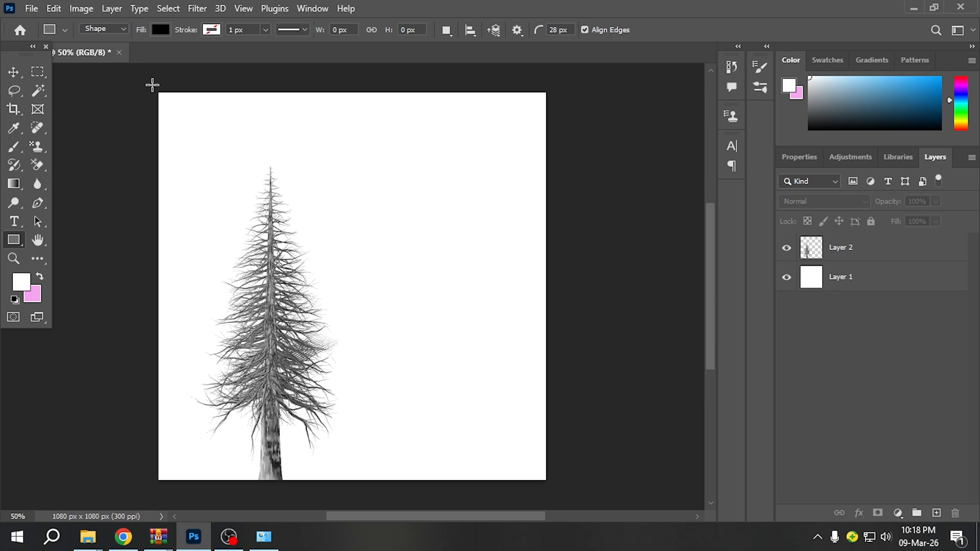
pyautogui.moveTo(152, 85); pyautogui.dragTo(559, 490)
# Step: Send the black rectangle behind the tree layer and nudge the tree slightly down and to the left
pyautogui.click(17, 74)
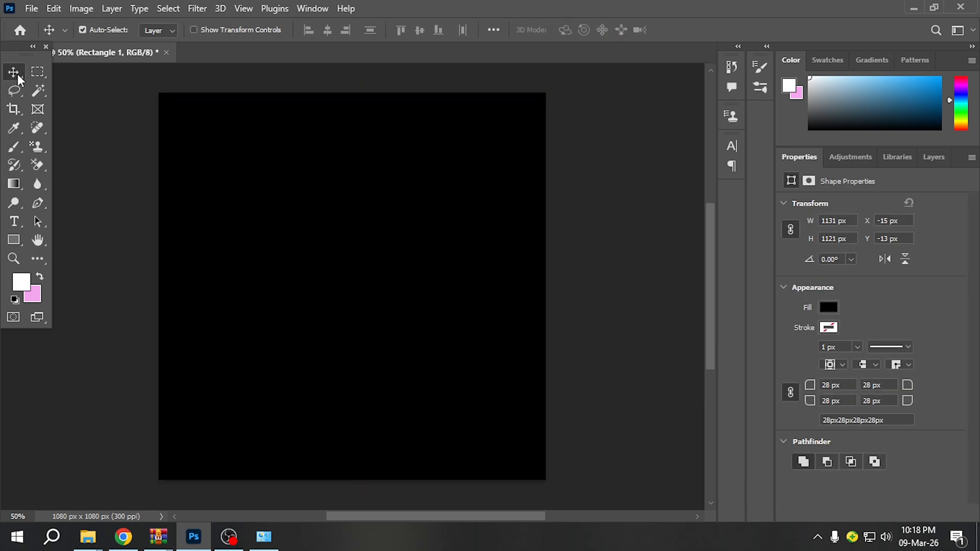
pyautogui.hotkey('ctrl', 'v')
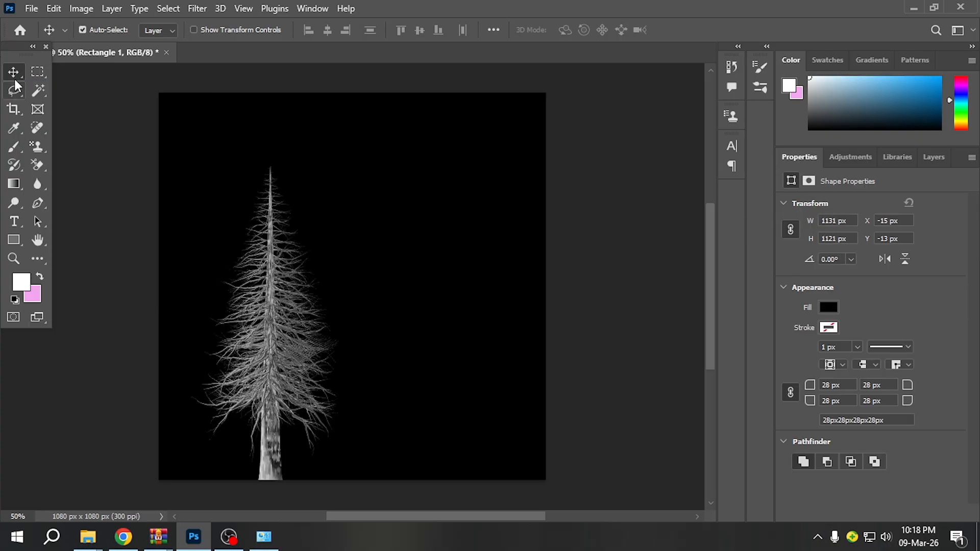
pyautogui.click(572, 351)
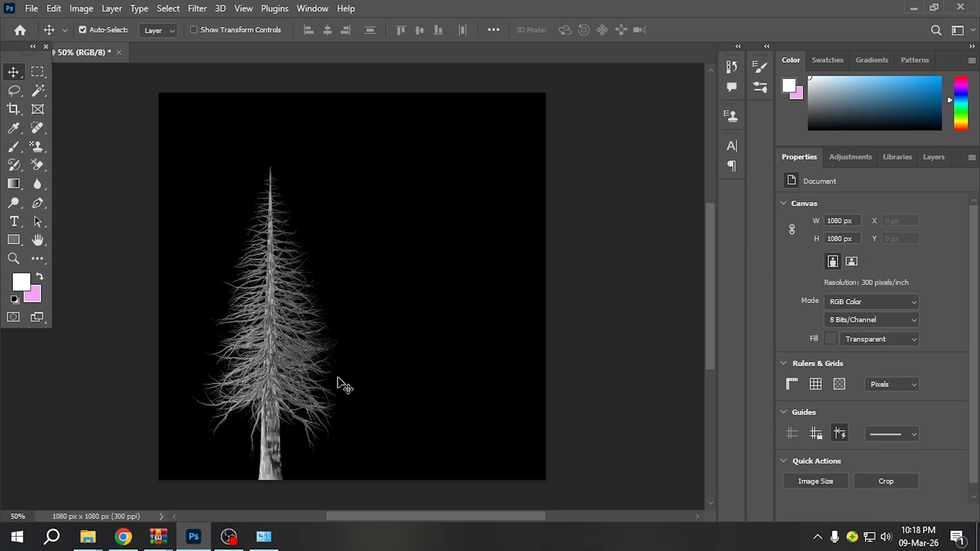
pyautogui.moveTo(269, 371)
pyautogui.mouseDown()
pyautogui.moveTo(284, 353)
pyautogui.moveTo(261, 363)
pyautogui.moveTo(274, 378)
pyautogui.moveTo(324, 342)
pyautogui.moveTo(262, 361)
pyautogui.mouseUp()
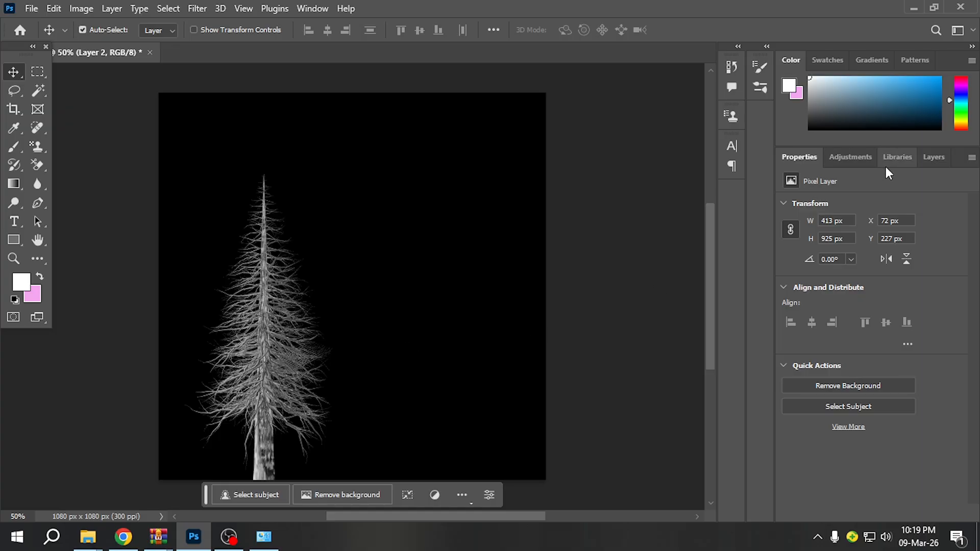
pyautogui.click(935, 157)
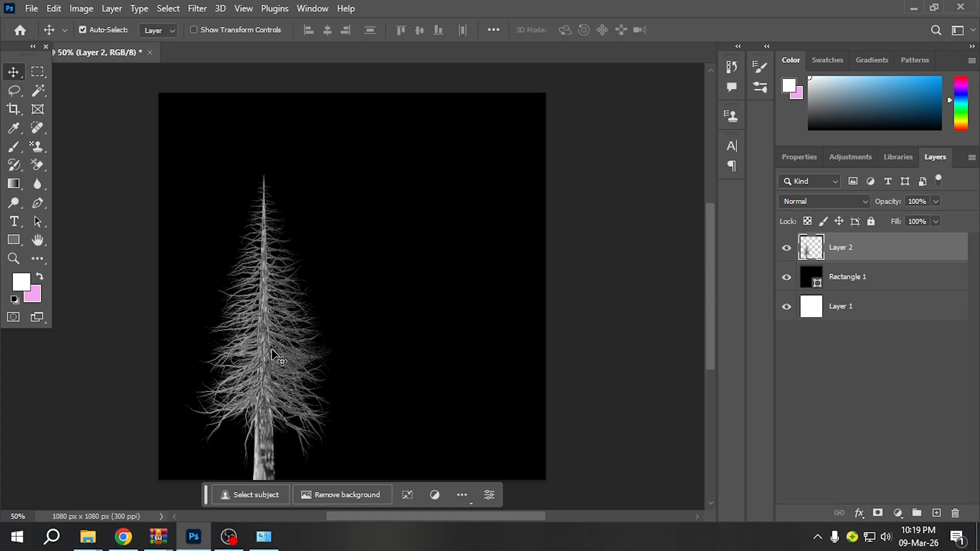
# Step: Duplicate the tree to the right of the original and scale the copy to about 68%, with its trunk at the canvas's lower edge
pyautogui.press('alt')
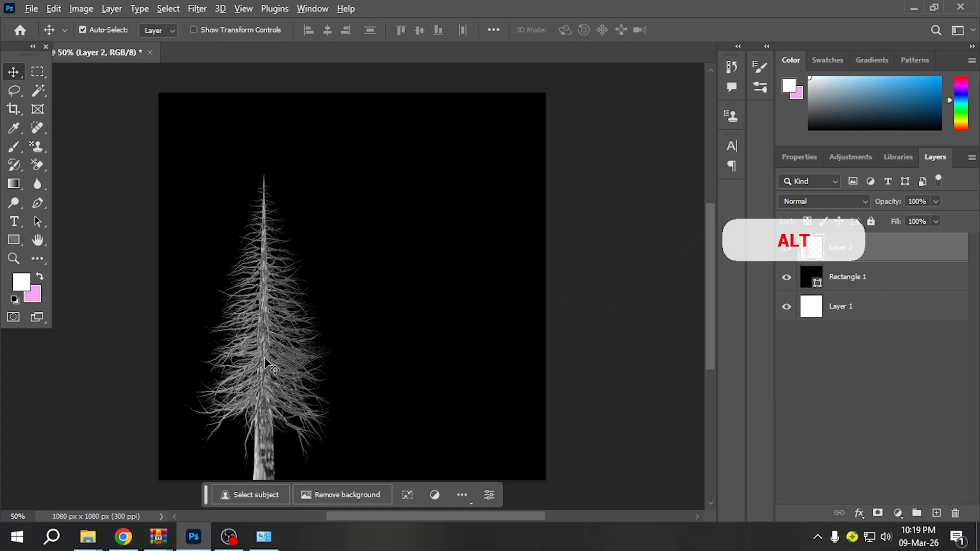
pyautogui.moveTo(265, 362); pyautogui.dragTo(373, 355)
pyautogui.hotkey('ctrl', 't')
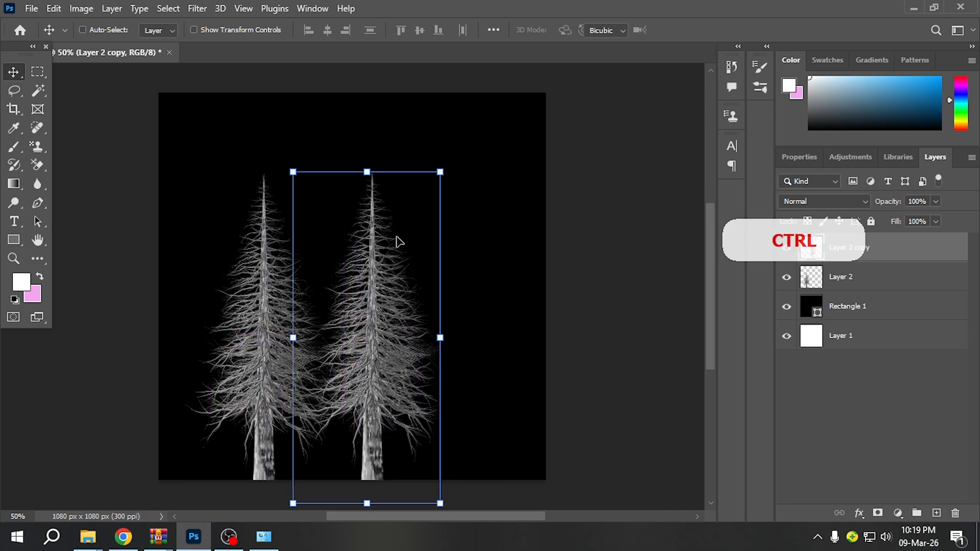
pyautogui.moveTo(440, 171); pyautogui.dragTo(427, 271)
pyautogui.moveTo(352, 359); pyautogui.dragTo(376, 361)
pyautogui.moveTo(423, 268); pyautogui.dragTo(422, 272)
pyautogui.moveTo(355, 356); pyautogui.dragTo(361, 356)
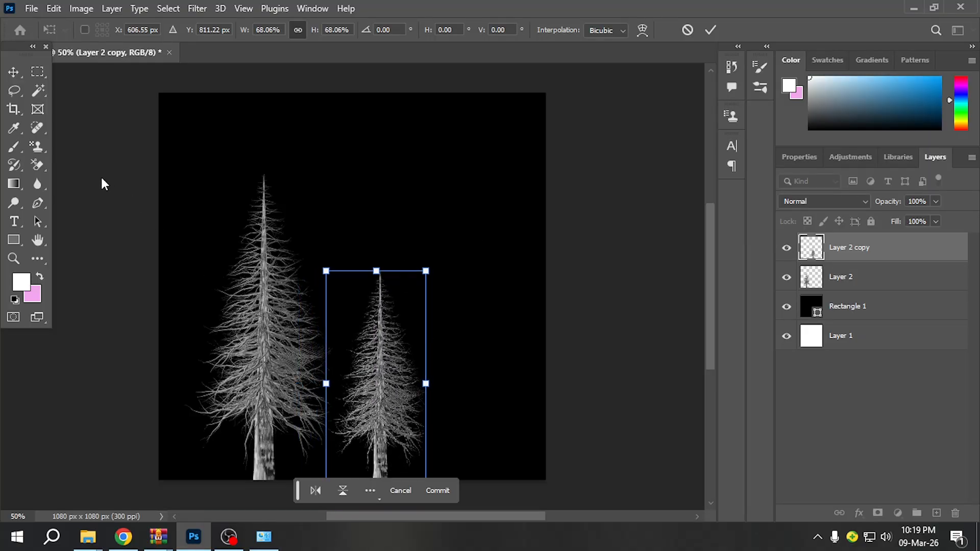
pyautogui.click(13, 72)
# Step: Nudge both trees to the left and duplicate the large tree to the right of the small one
pyautogui.moveTo(269, 342); pyautogui.dragTo(263, 346)
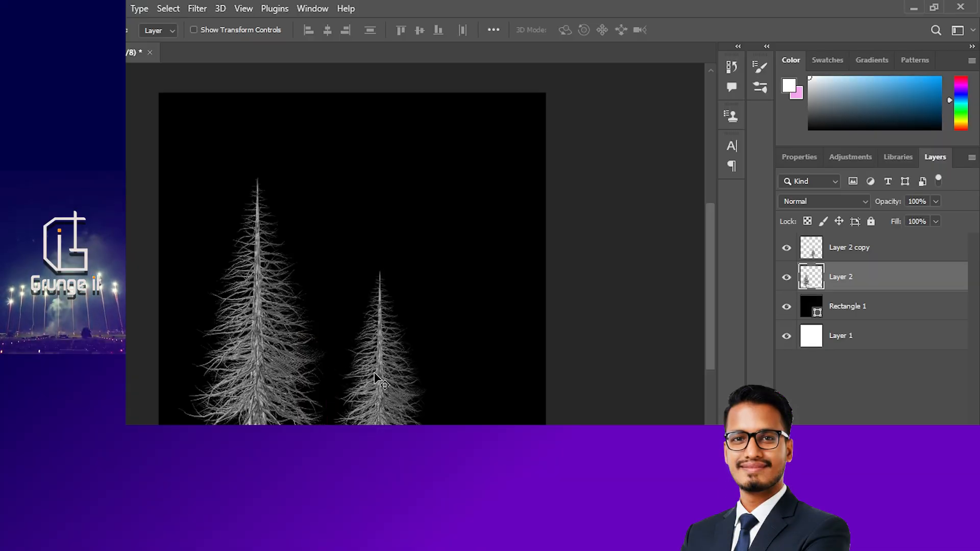
pyautogui.moveTo(377, 380); pyautogui.dragTo(368, 375)
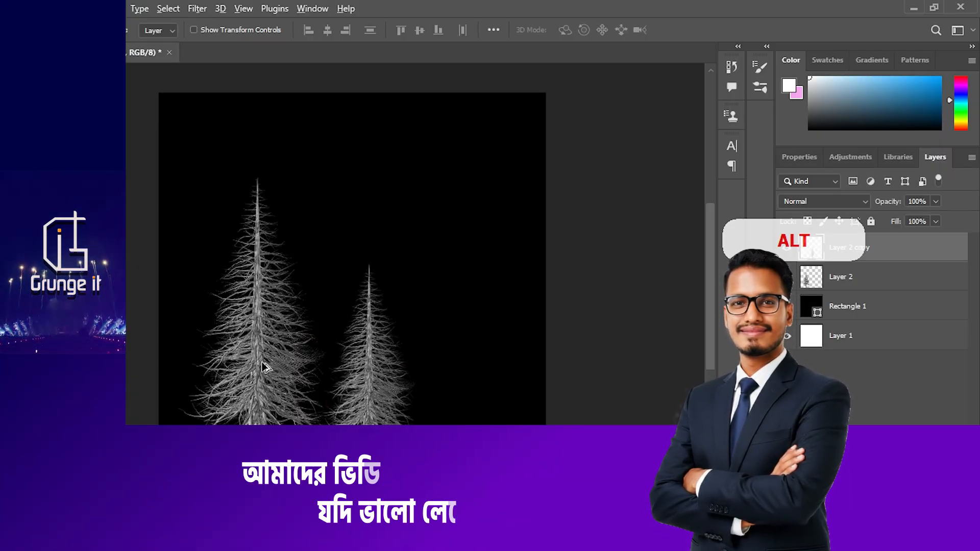
pyautogui.moveTo(265, 366); pyautogui.dragTo(471, 364)
# Step: Reposition the three trees along the canvas's lower edge, with the small one between the two large ones and the right tree slightly lower
pyautogui.moveTo(267, 344); pyautogui.dragTo(252, 342)
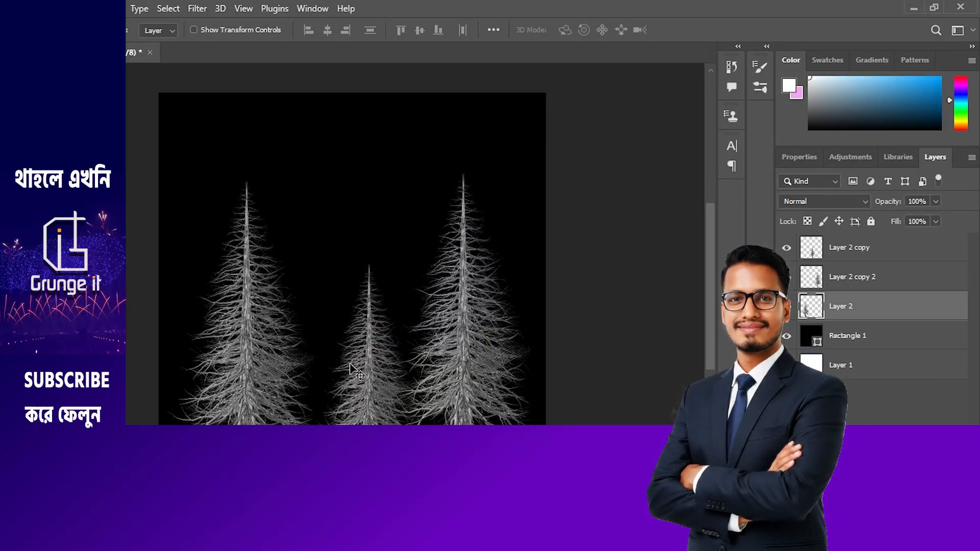
pyautogui.moveTo(377, 366); pyautogui.dragTo(365, 366)
pyautogui.moveTo(464, 359); pyautogui.dragTo(464, 375)
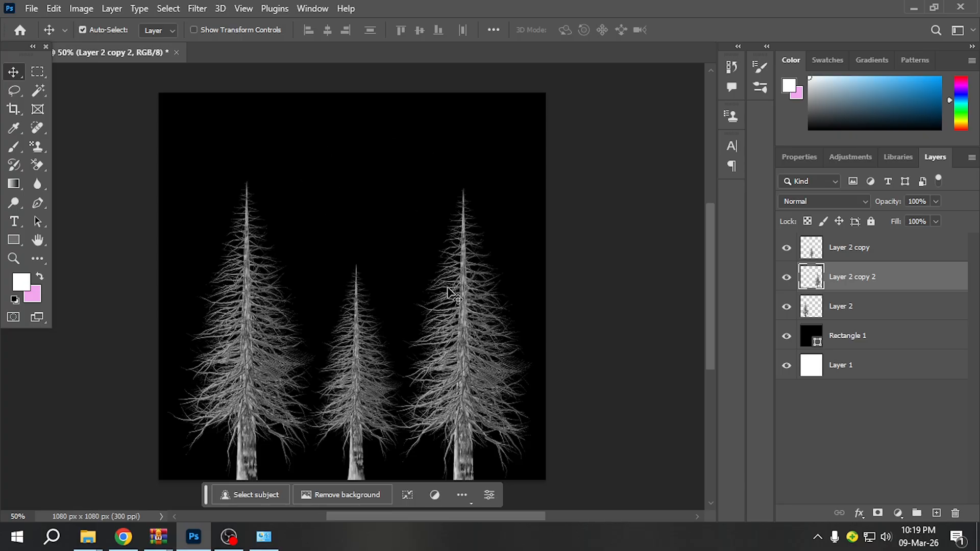
pyautogui.moveTo(470, 320); pyautogui.dragTo(469, 329)
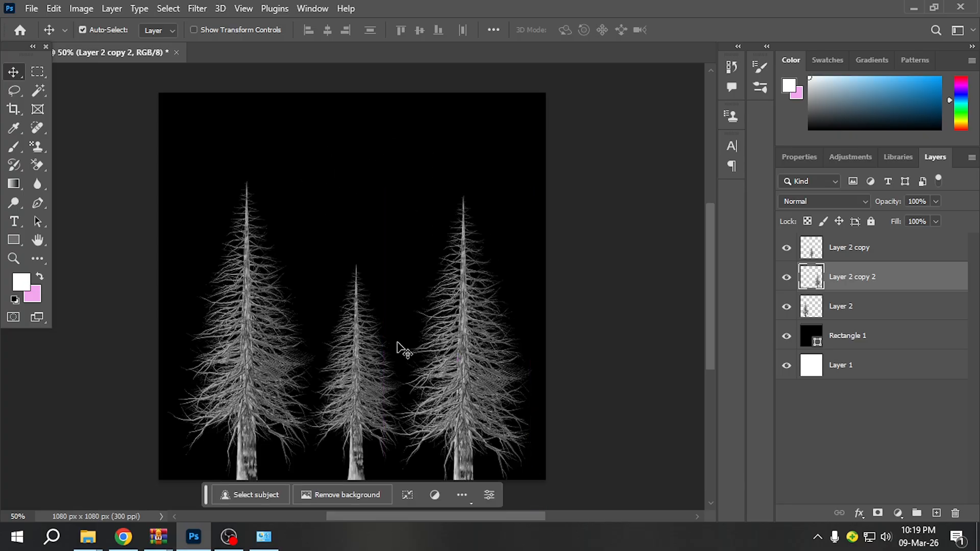
pyautogui.moveTo(292, 350)
pyautogui.mouseDown()
pyautogui.moveTo(258, 350)
pyautogui.moveTo(284, 352)
pyautogui.mouseUp()
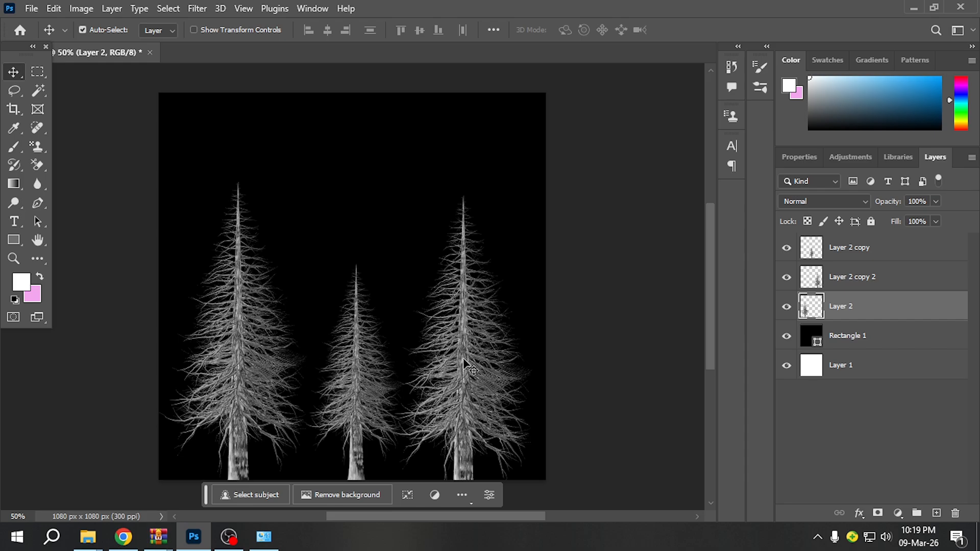
pyautogui.moveTo(360, 369); pyautogui.dragTo(340, 370)
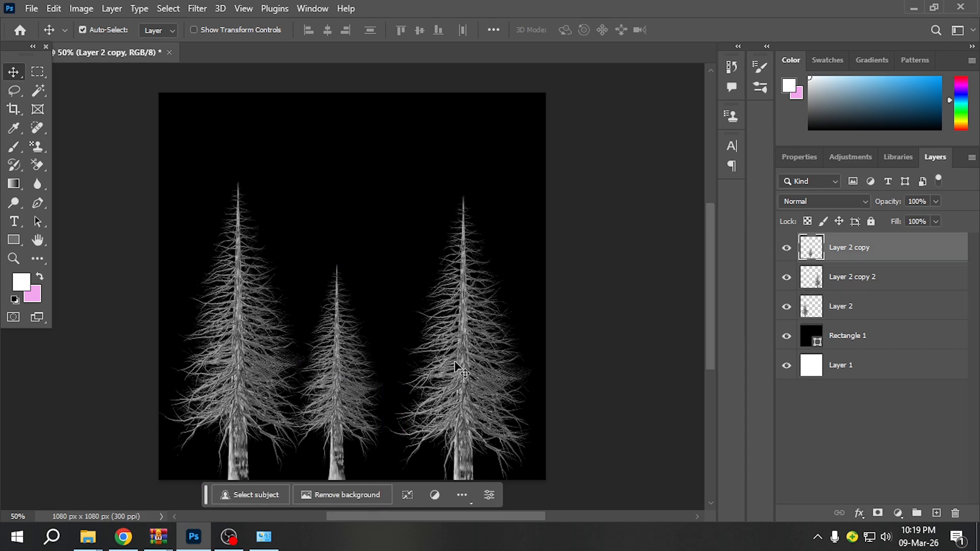
pyautogui.moveTo(456, 365)
pyautogui.mouseDown()
pyautogui.moveTo(438, 366)
pyautogui.moveTo(458, 372)
pyautogui.mouseUp()
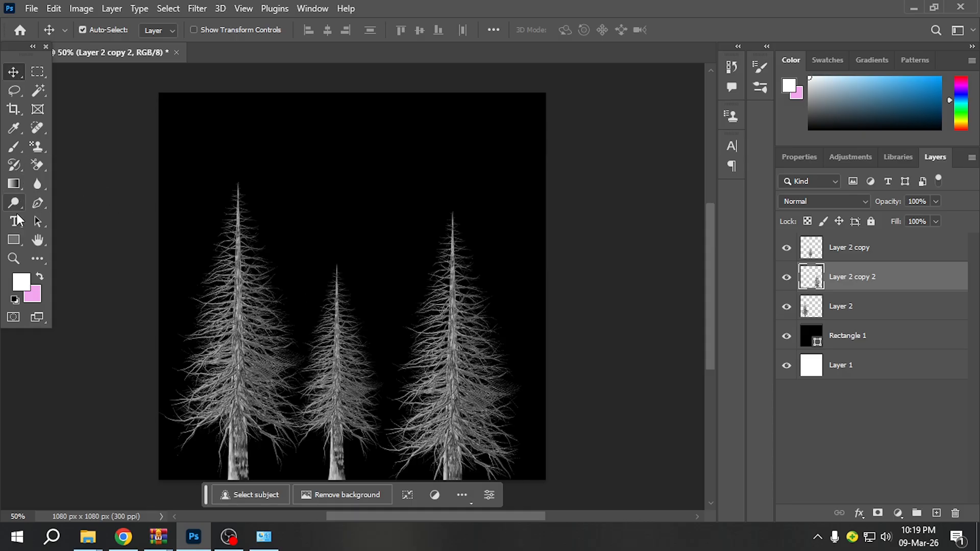
# Step: Draw a white-filled circle about 204 px in diameter and position it above the small middle tree
pyautogui.click(13, 239)
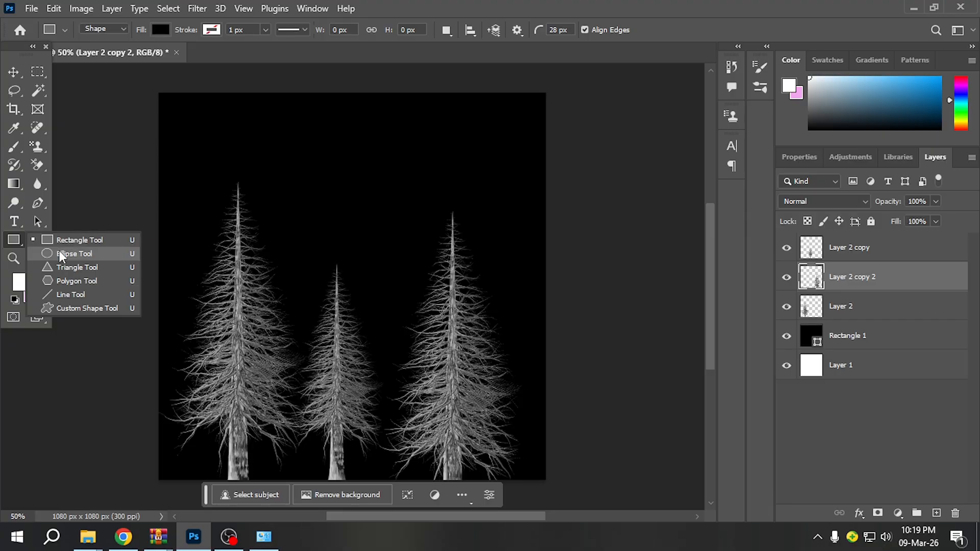
pyautogui.click(59, 255)
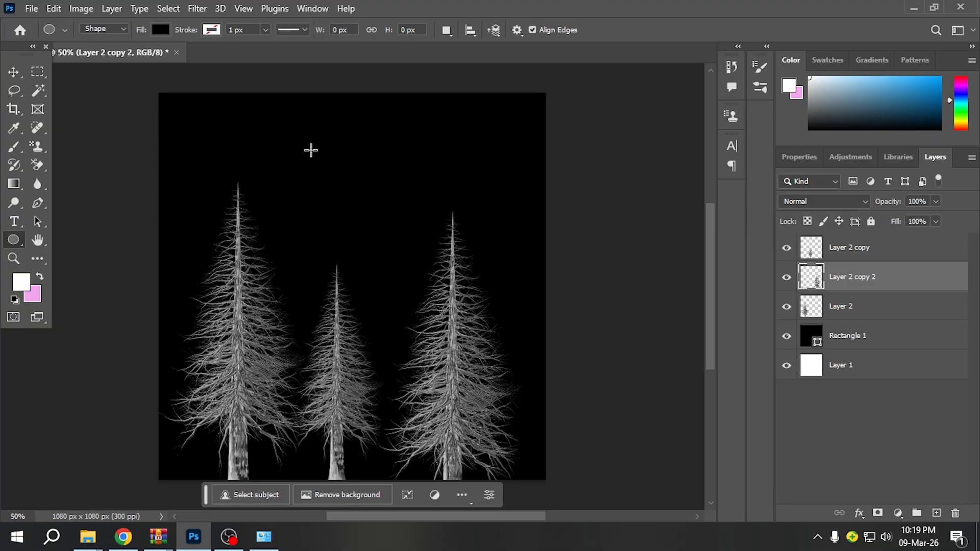
pyautogui.moveTo(309, 146); pyautogui.dragTo(348, 183)
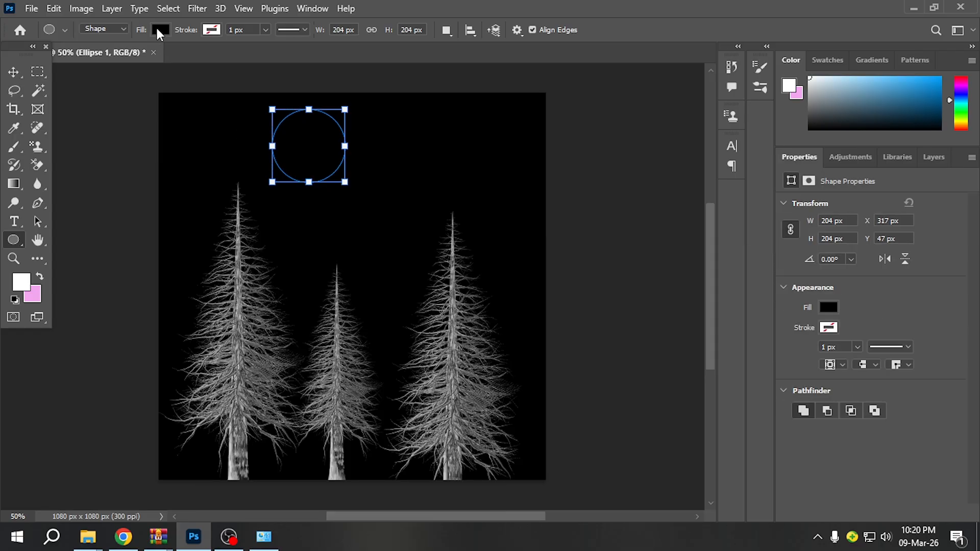
pyautogui.click(158, 29)
pyautogui.click(70, 106)
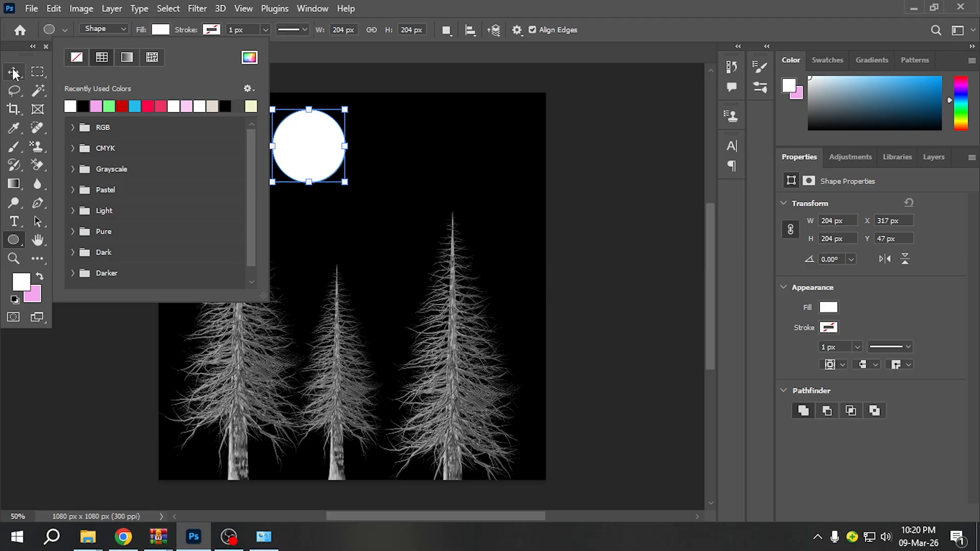
pyautogui.press('v')
pyautogui.moveTo(303, 164); pyautogui.dragTo(336, 180)
# Step: Duplicate the white circle in place and start a free transform on the copy
pyautogui.hotkey('ctrl', 'j')
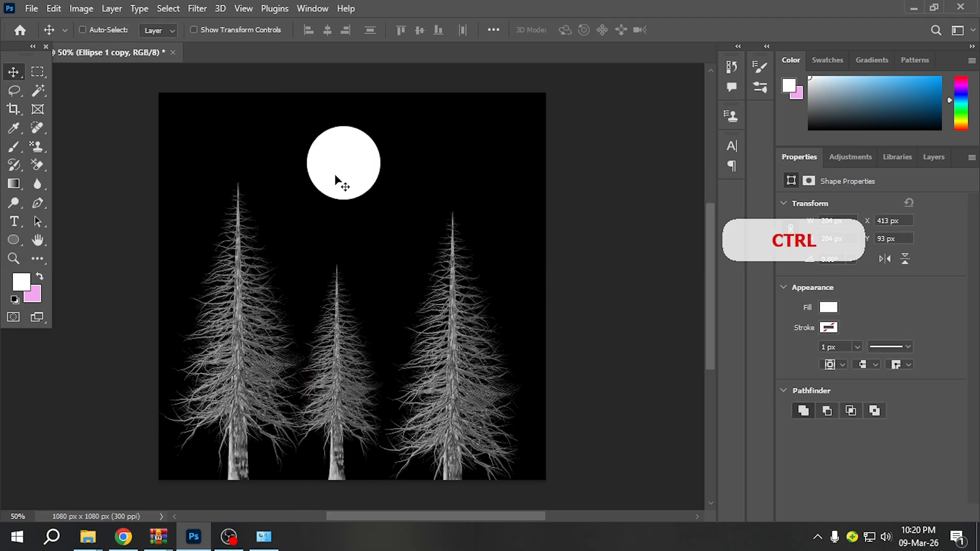
pyautogui.hotkey('ctrl', 't')
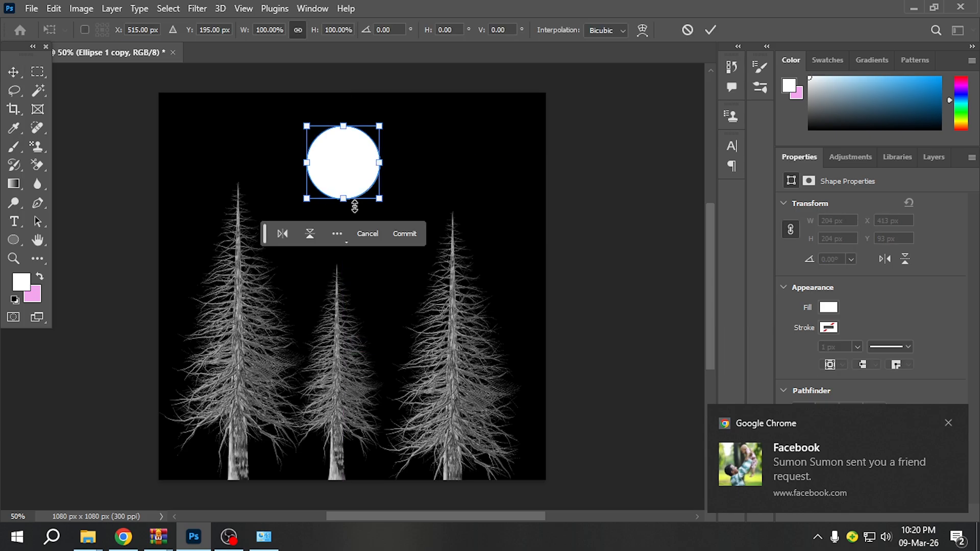
pyautogui.moveTo(379, 199); pyautogui.dragTo(390, 211)
pyautogui.hotkey('ctrl', 'z')
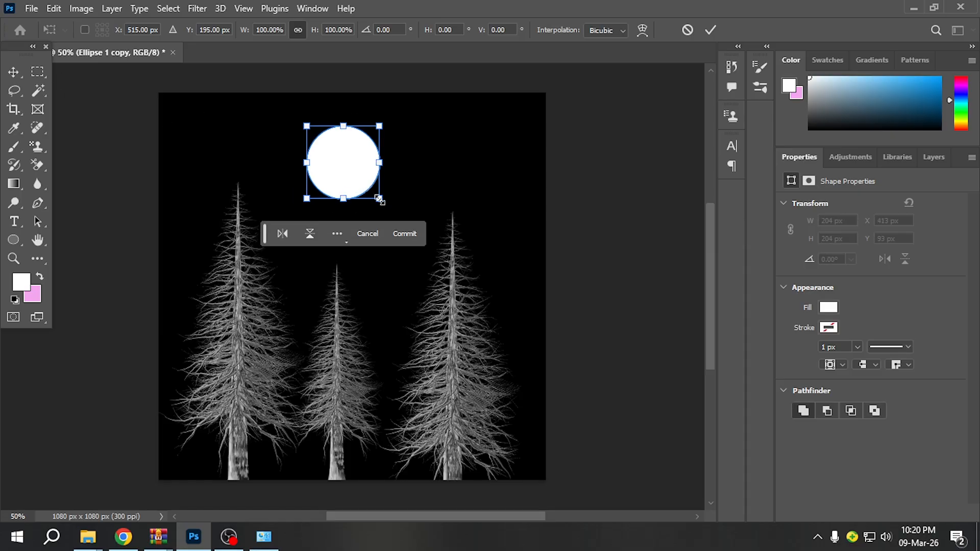
pyautogui.moveTo(379, 199); pyautogui.dragTo(389, 210)
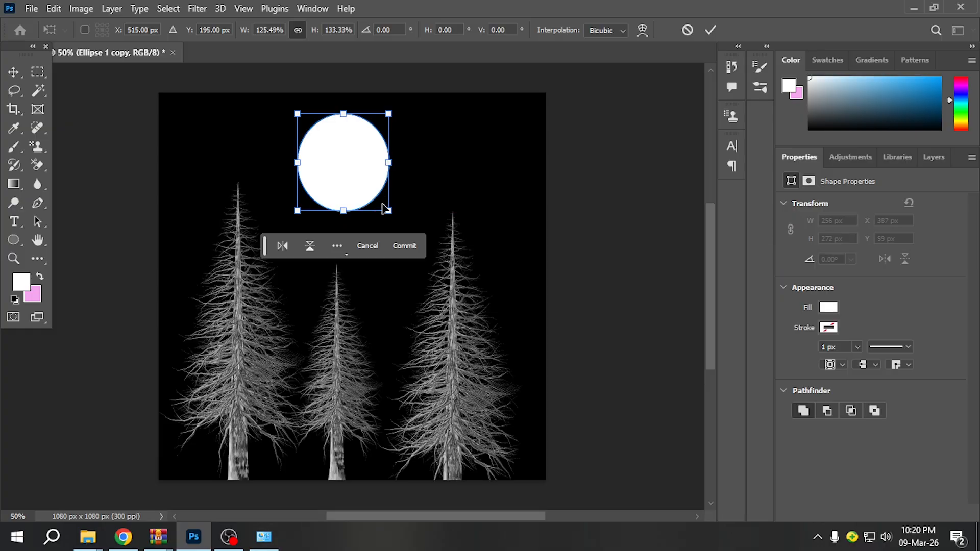
pyautogui.hotkey('ctrl', 'z')
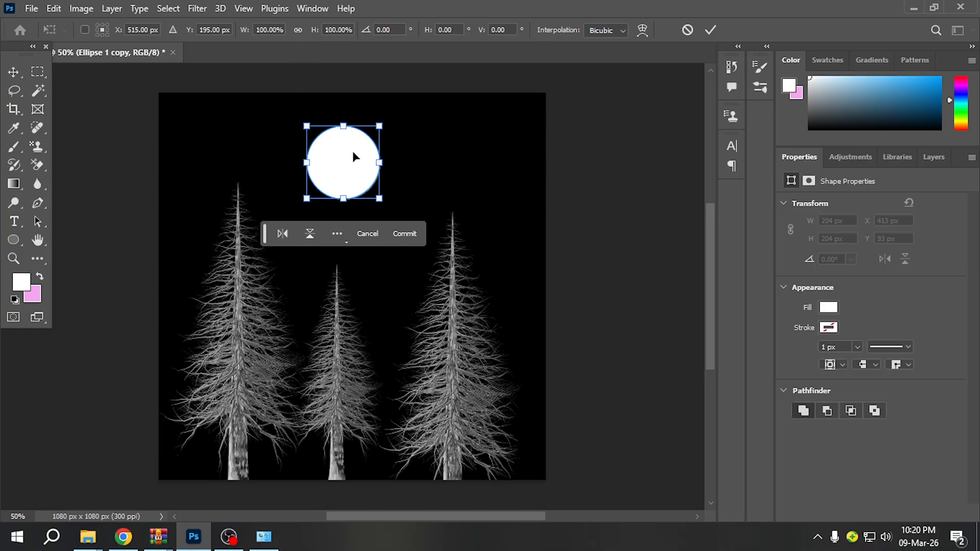
# Step: Scale the circle copy from its center to about 232 px and place its layer directly above Rectangle 1, beneath the trees
pyautogui.moveTo(382, 200); pyautogui.dragTo(386, 204)
pyautogui.press('Return')
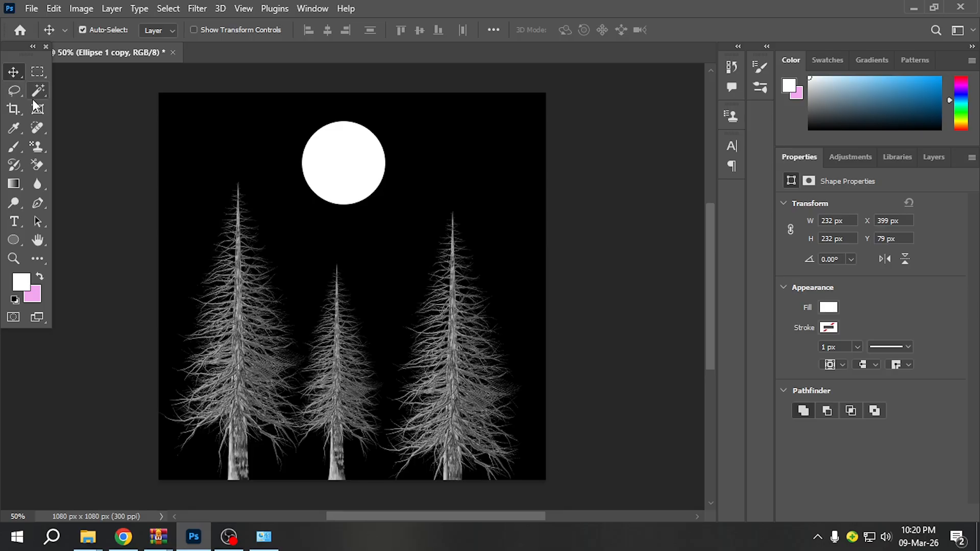
pyautogui.press('ctrl')
pyautogui.hotkey('ctrl', 'z')
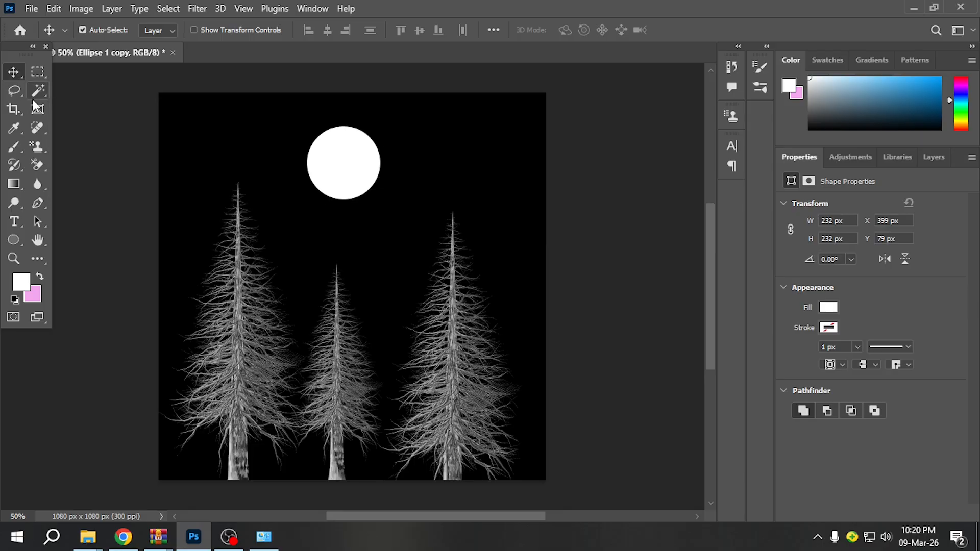
pyautogui.click(934, 159)
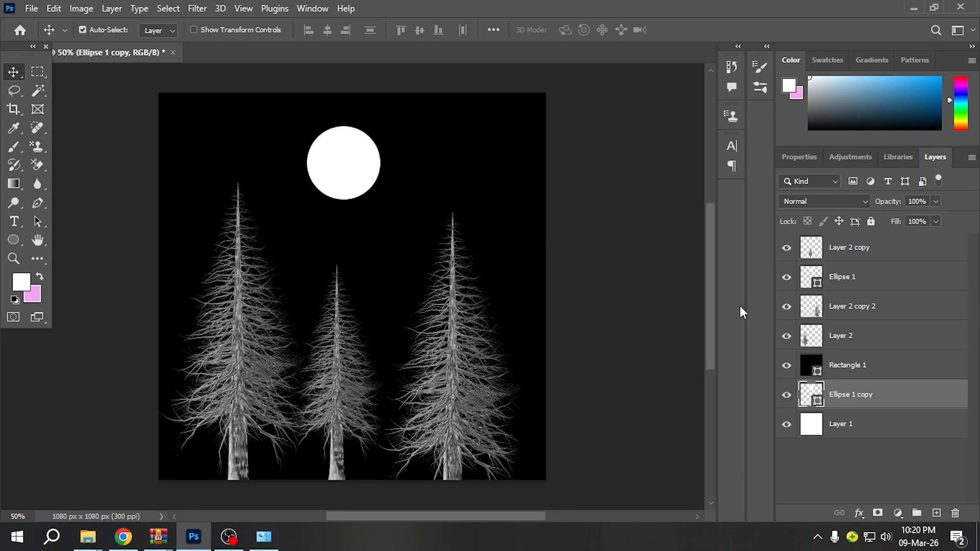
pyautogui.moveTo(853, 409); pyautogui.dragTo(865, 363)
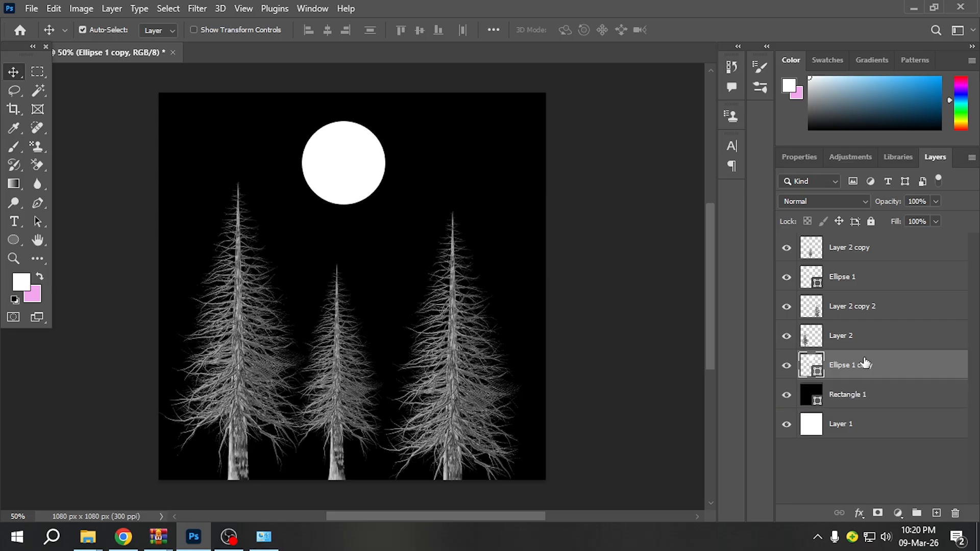
# Step: Convert Ellipse 1 copy to a smart object and apply a Gaussian Blur with a 52.4-pixel radius
pyautogui.click(202, 7)
pyautogui.moveTo(203, 207)
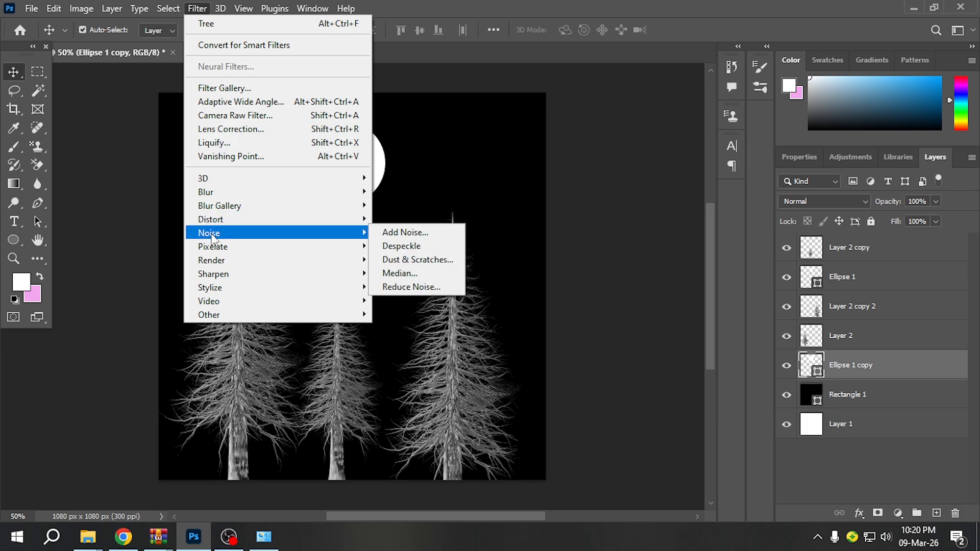
pyautogui.moveTo(329, 193)
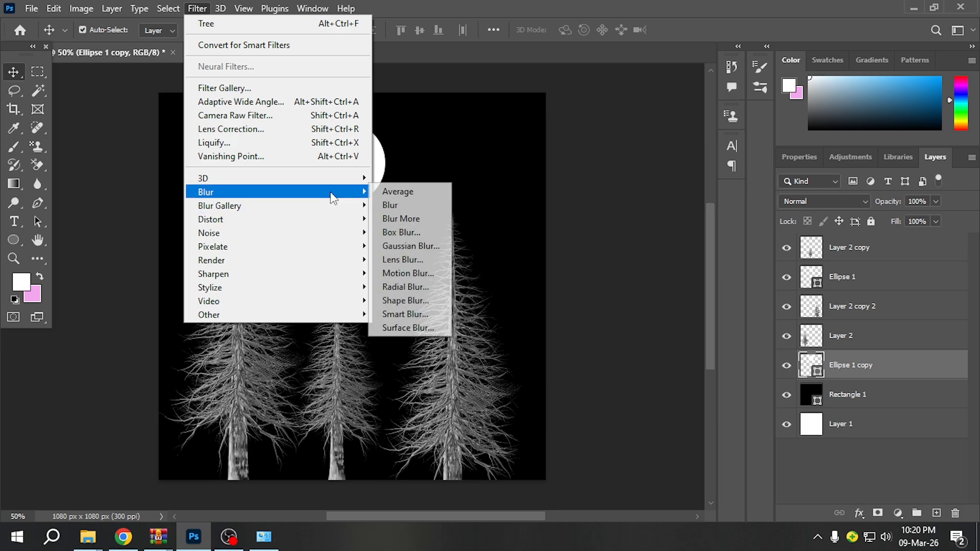
pyautogui.click(402, 247)
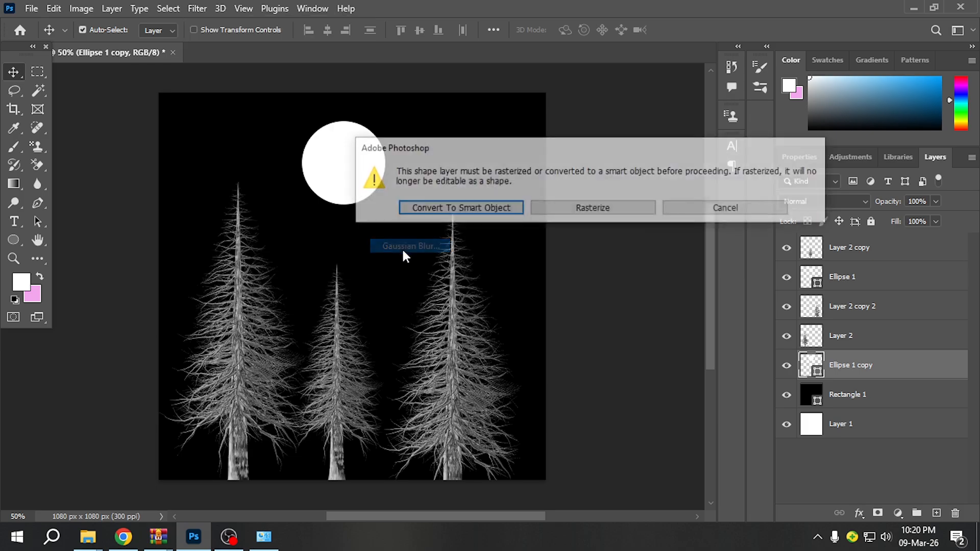
pyautogui.click(462, 208)
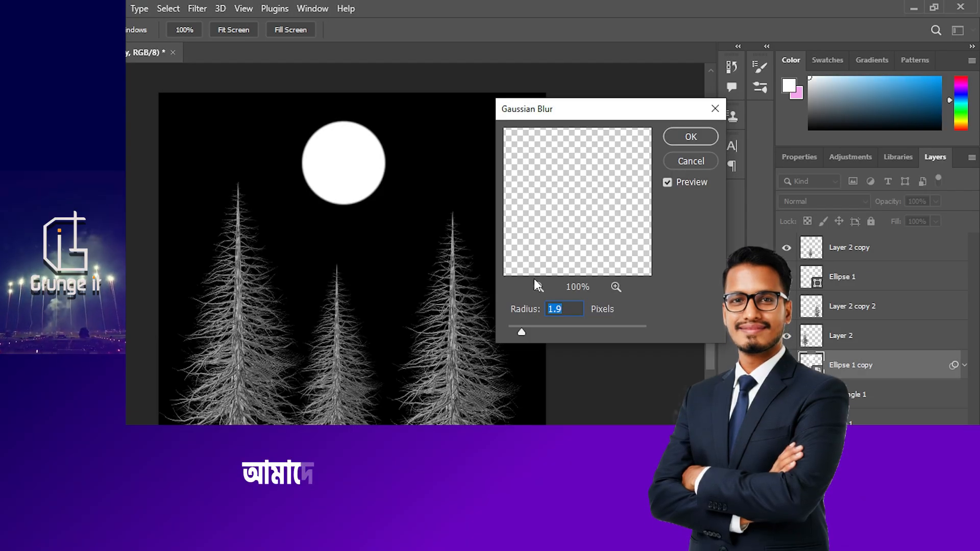
pyautogui.moveTo(522, 332); pyautogui.dragTo(581, 334)
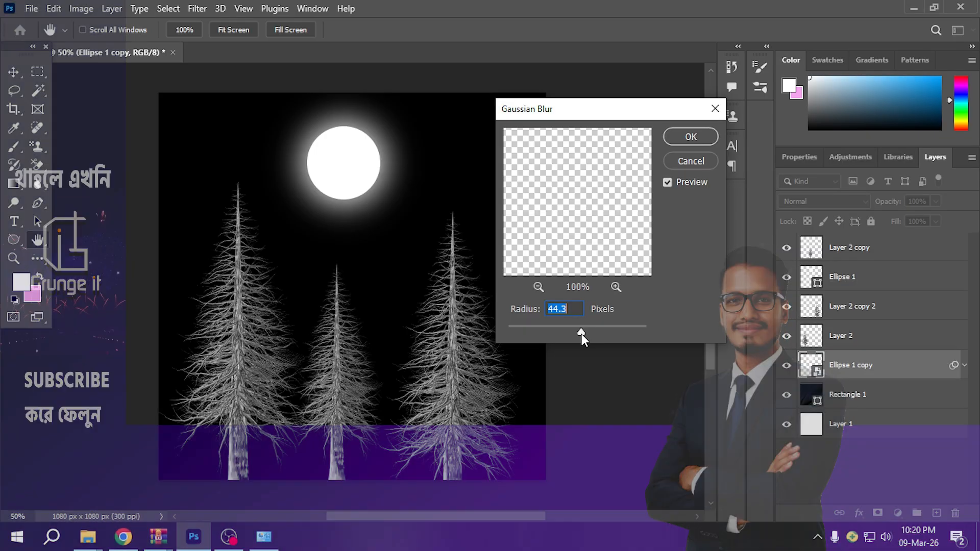
pyautogui.moveTo(581, 334); pyautogui.dragTo(585, 332)
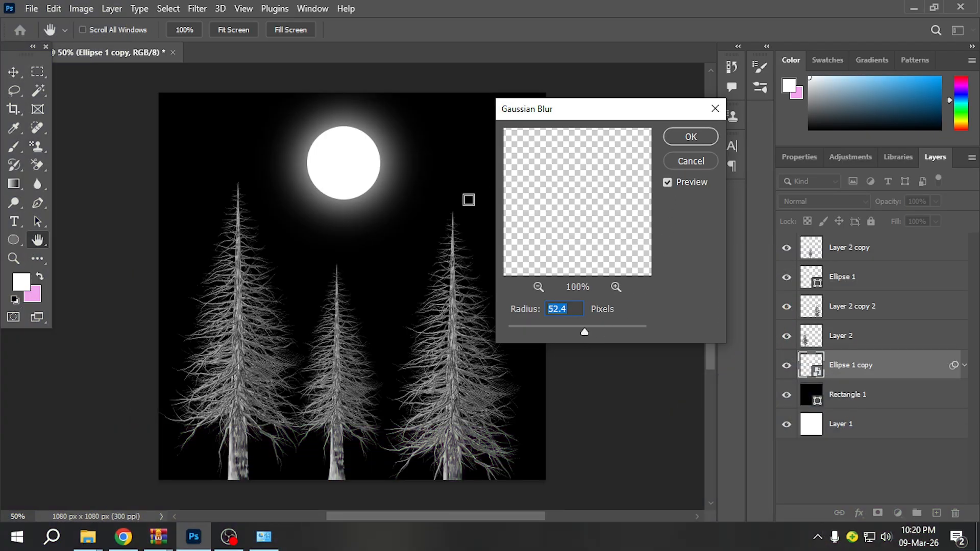
pyautogui.click(696, 143)
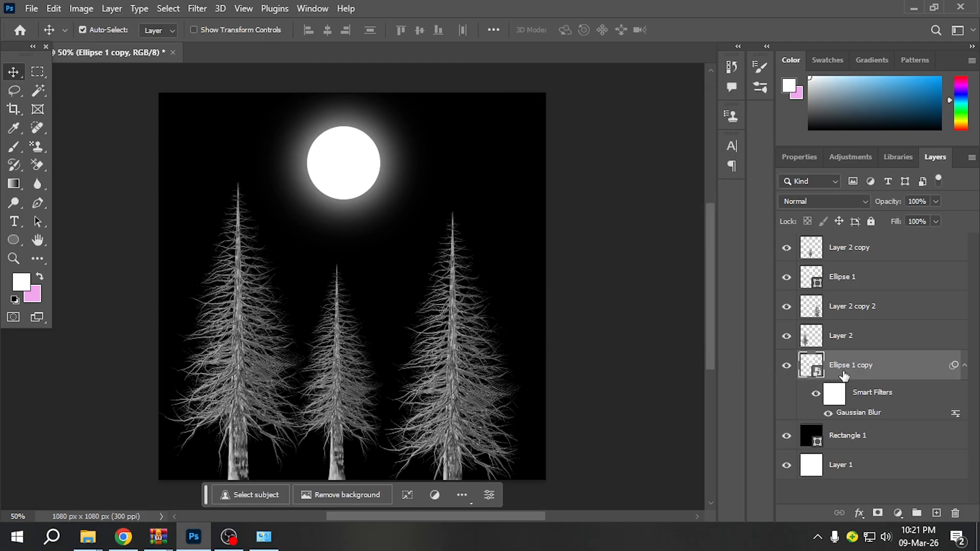
# Step: Place the Ellipse 1 layer directly above its blurred copy and move both horizontally to X 801 px, above the right tree
pyautogui.moveTo(855, 283); pyautogui.dragTo(851, 347)
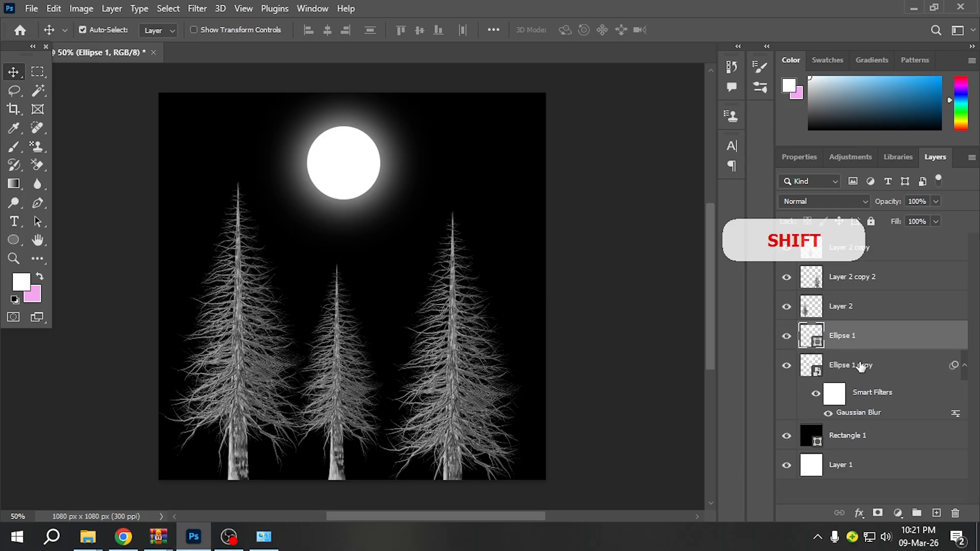
pyautogui.keyDown('shift'); pyautogui.click(857, 366); pyautogui.keyUp('shift')
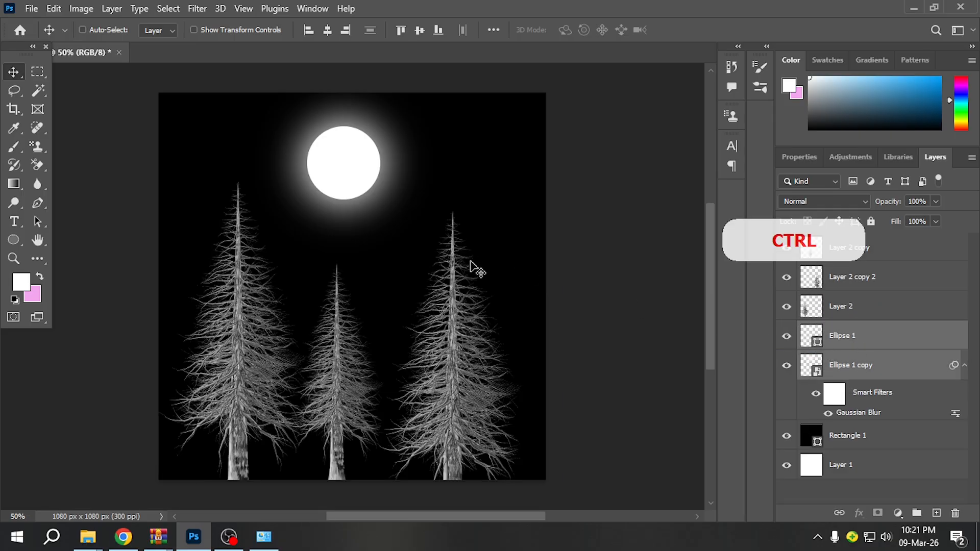
pyautogui.hotkey('ctrl', 't')
pyautogui.click(513, 223)
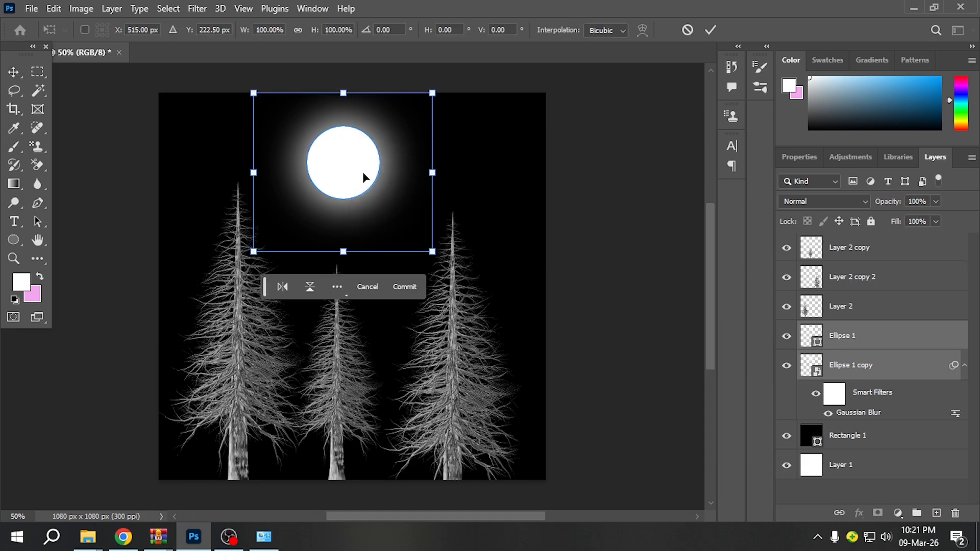
pyautogui.moveTo(343, 170); pyautogui.dragTo(447, 170)
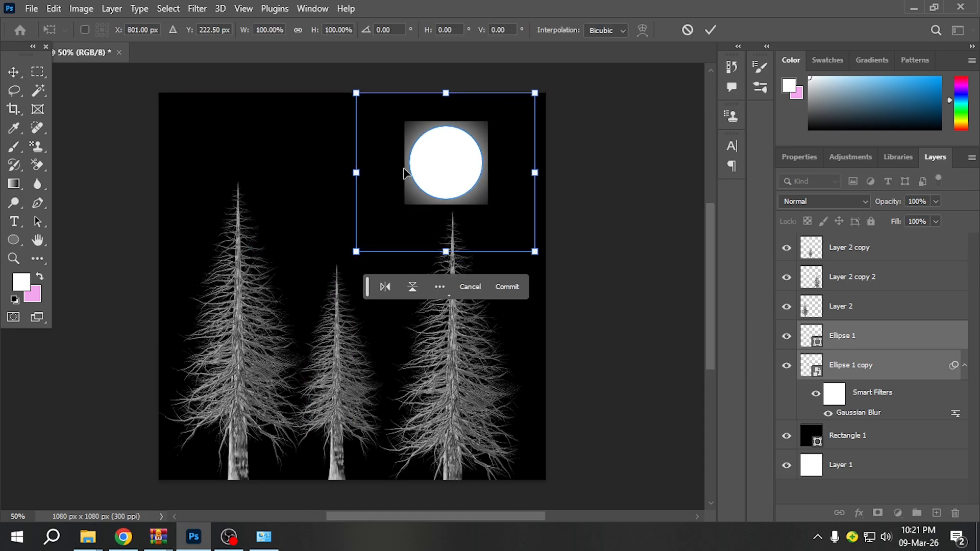
pyautogui.press('Return')
pyautogui.click(594, 328)
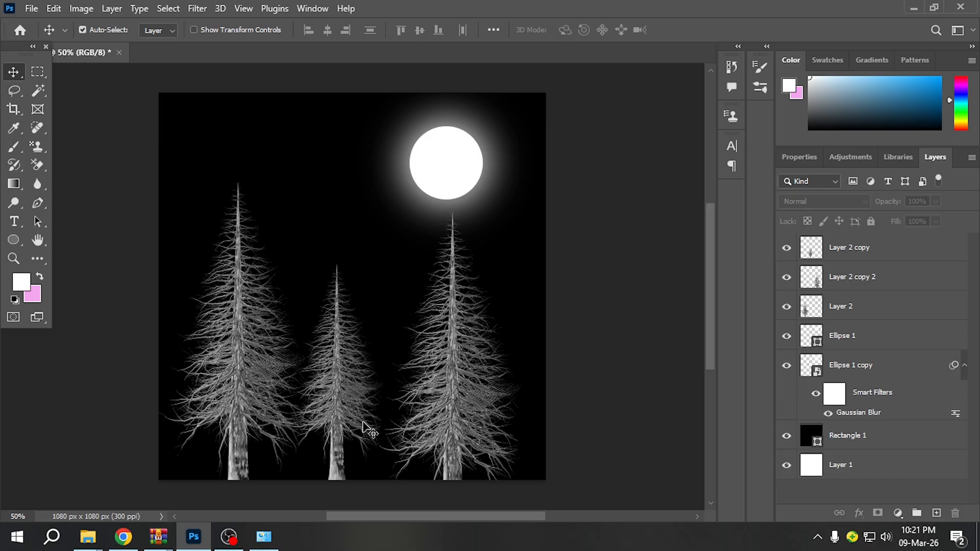
# Step: Switch to Chrome and search Google Images for "snow mountain"
pyautogui.moveTo(123, 536)
pyautogui.click(154, 498)
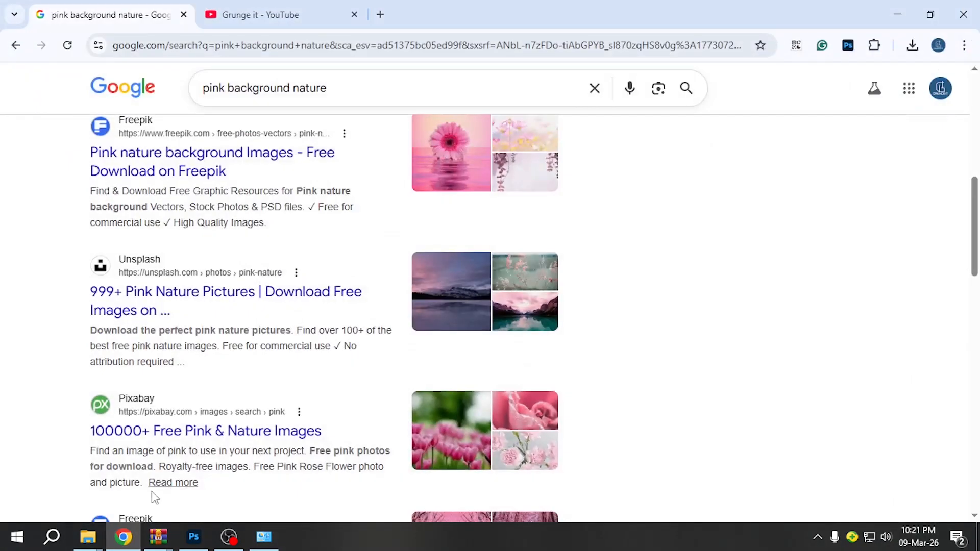
pyautogui.moveTo(348, 91); pyautogui.dragTo(167, 90)
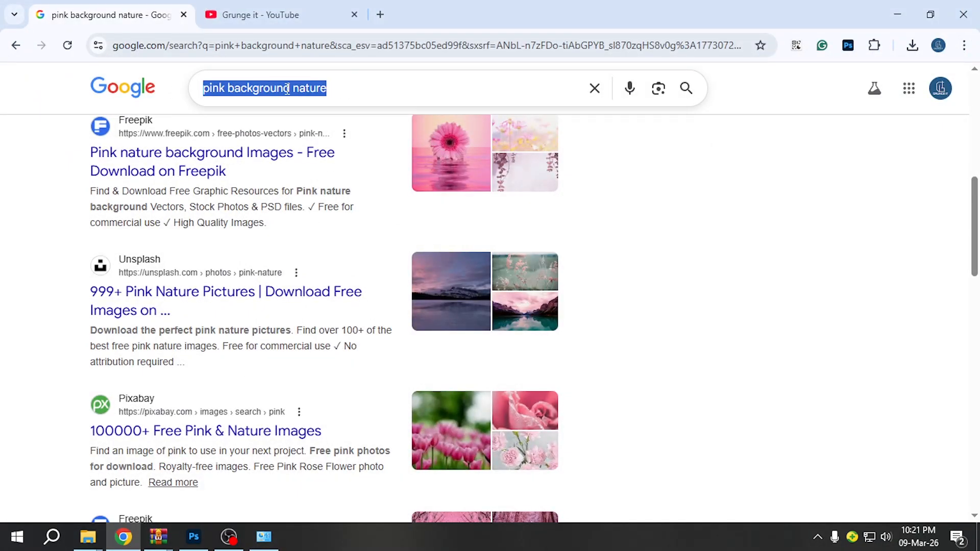
pyautogui.press('BackSpace')
pyautogui.write('s')
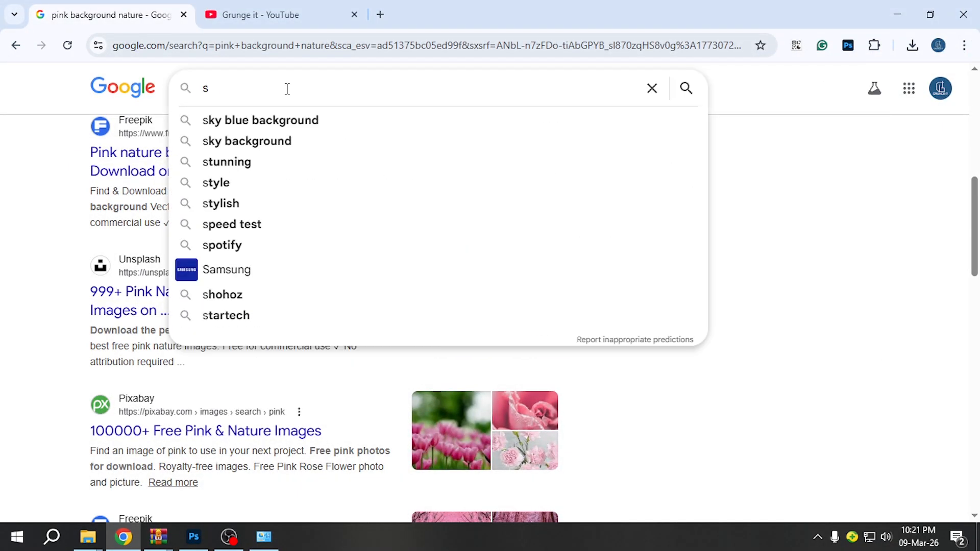
pyautogui.write('now m')
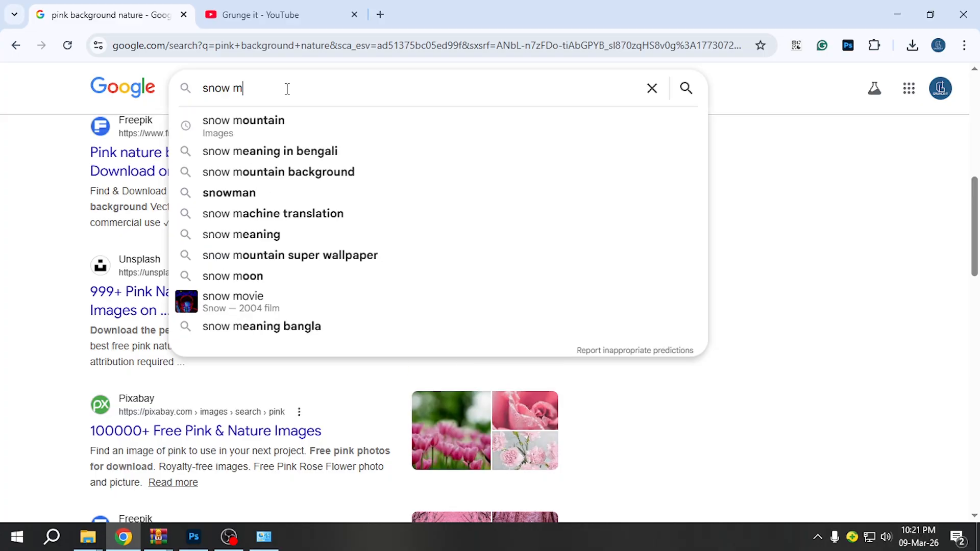
pyautogui.write('ou')
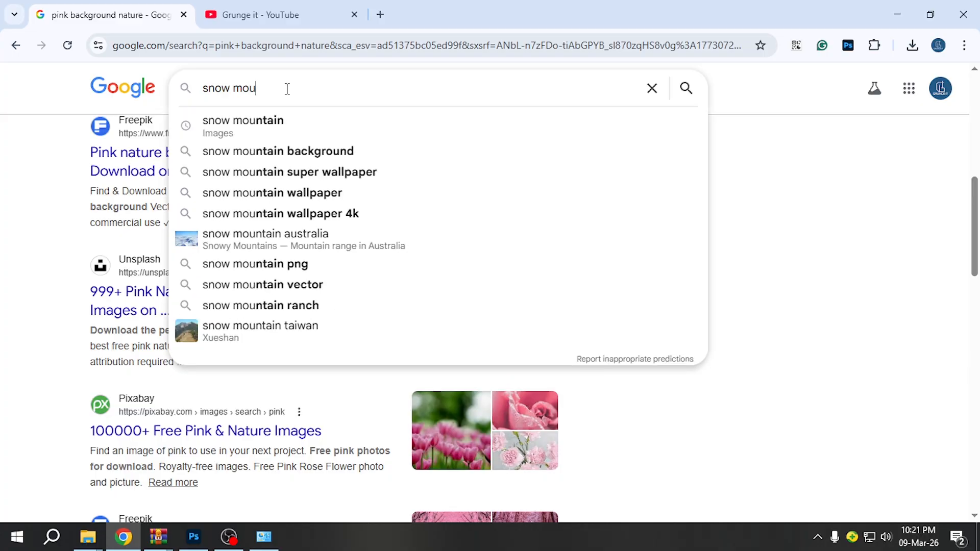
pyautogui.write('ntain')
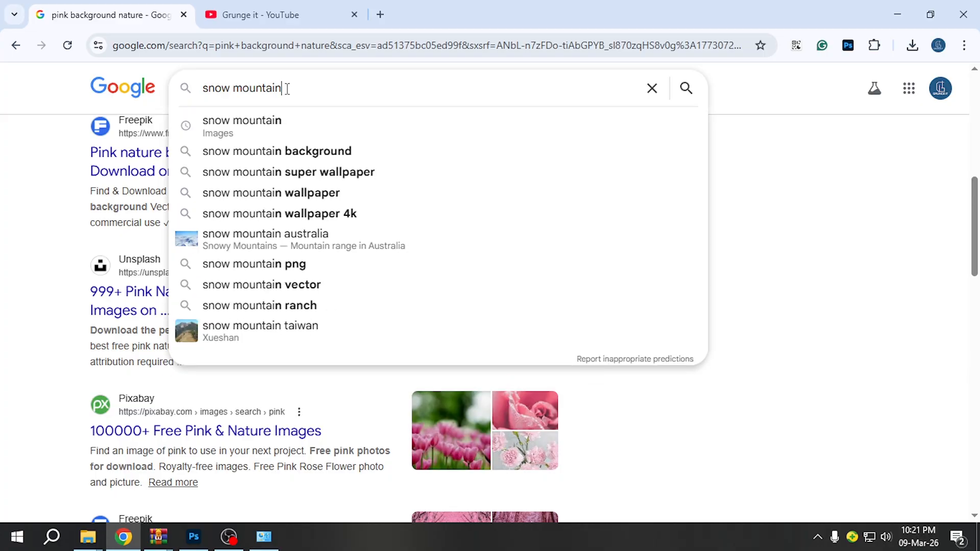
pyautogui.press('Return')
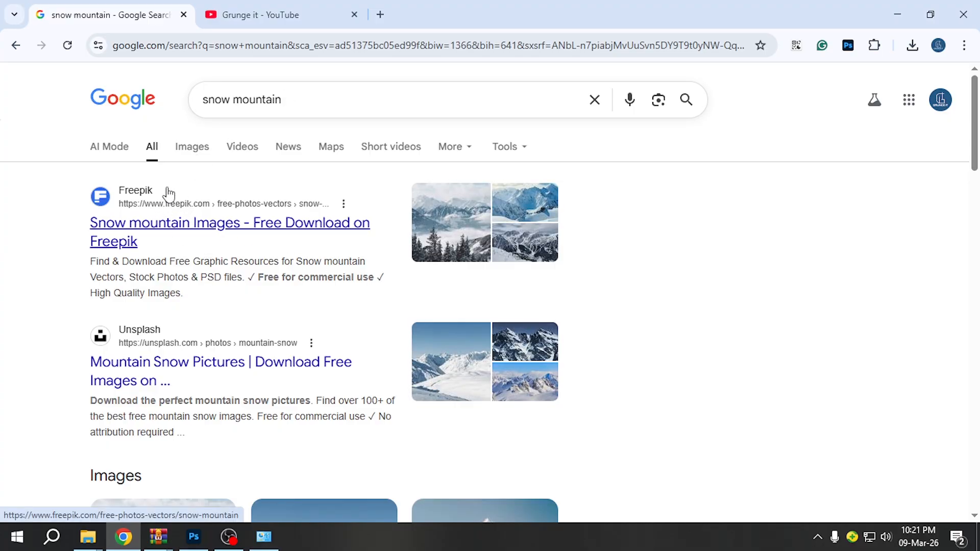
pyautogui.click(194, 148)
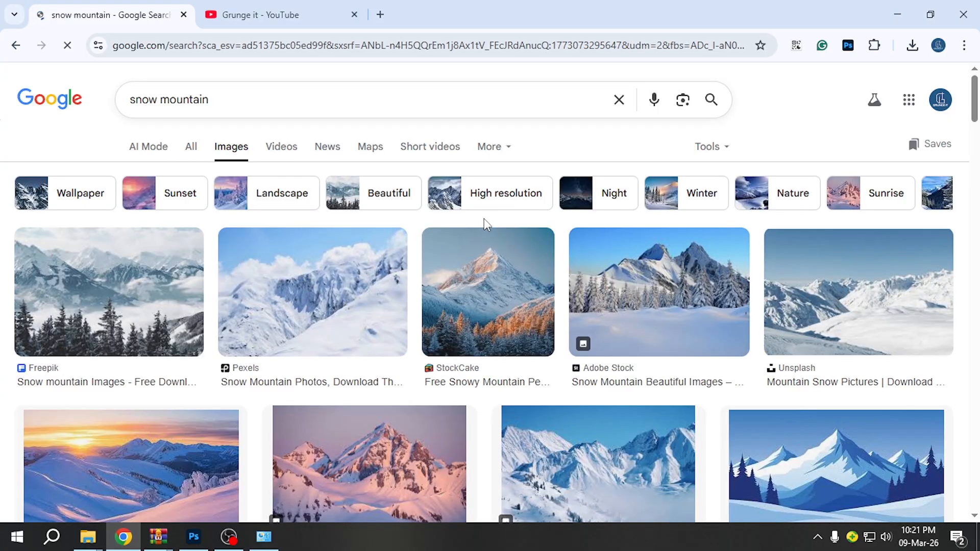
# Step: Copy the Pexels snow mountain photo from the image results and paste it into the night scene in Photoshop
pyautogui.scroll(-2, 300, 302)
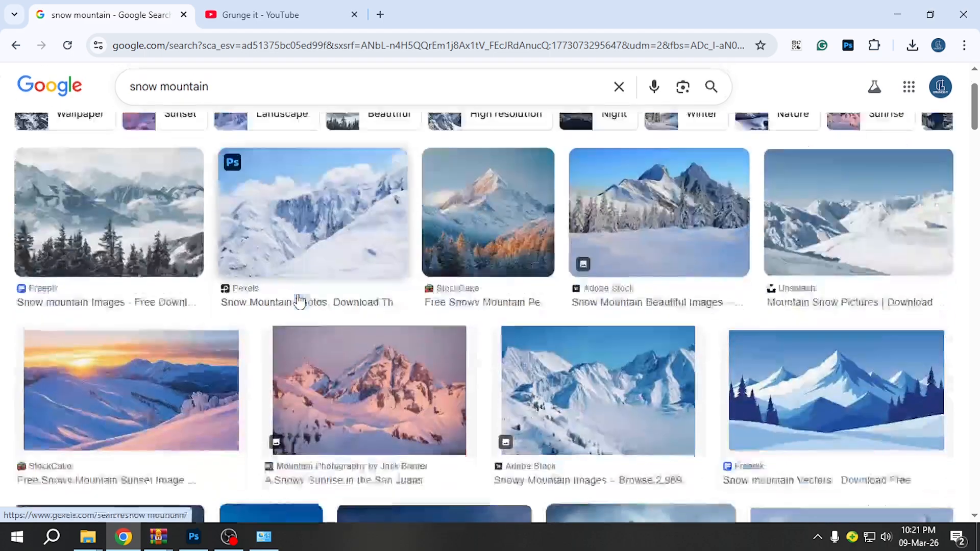
pyautogui.scroll(2, 301, 301)
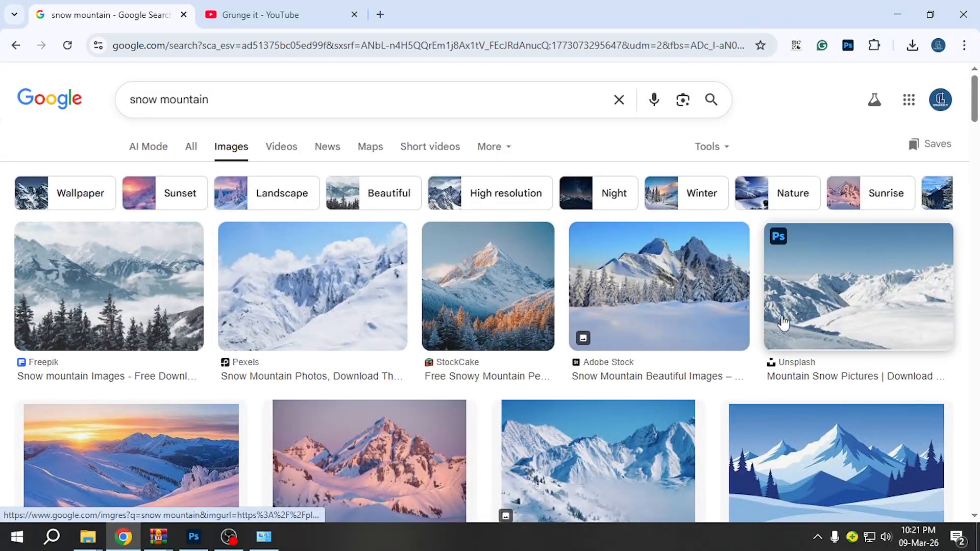
pyautogui.scroll(-8, 357, 342)
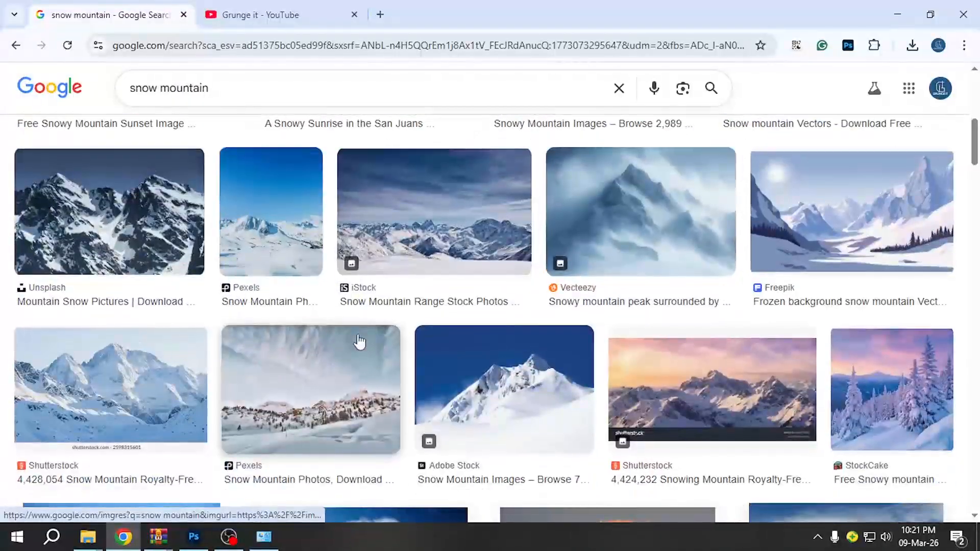
pyautogui.scroll(-6, 360, 342)
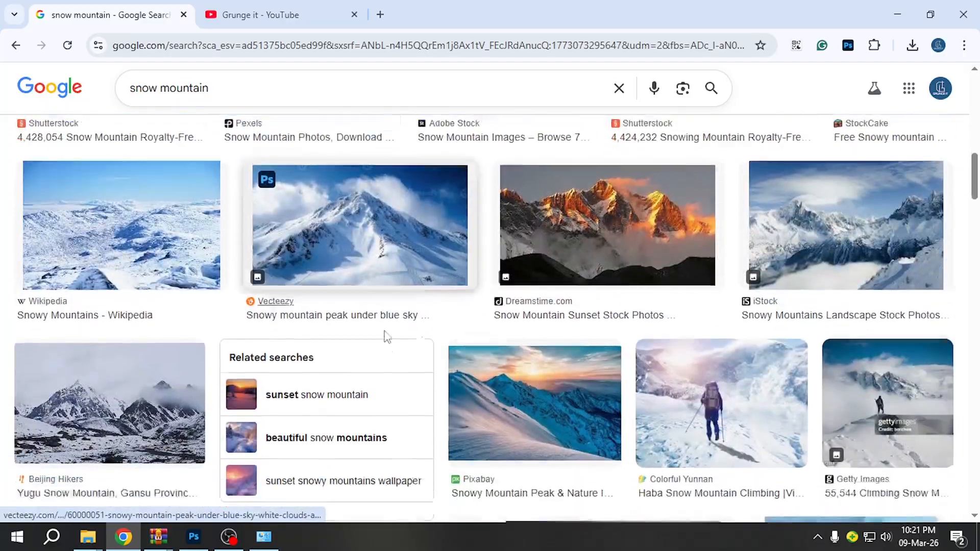
pyautogui.scroll(12, 386, 337)
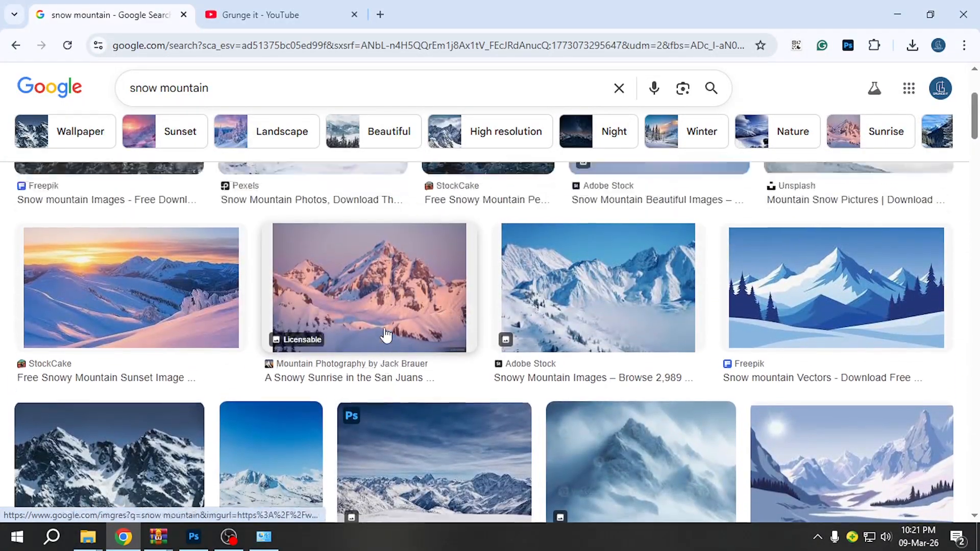
pyautogui.scroll(2, 386, 334)
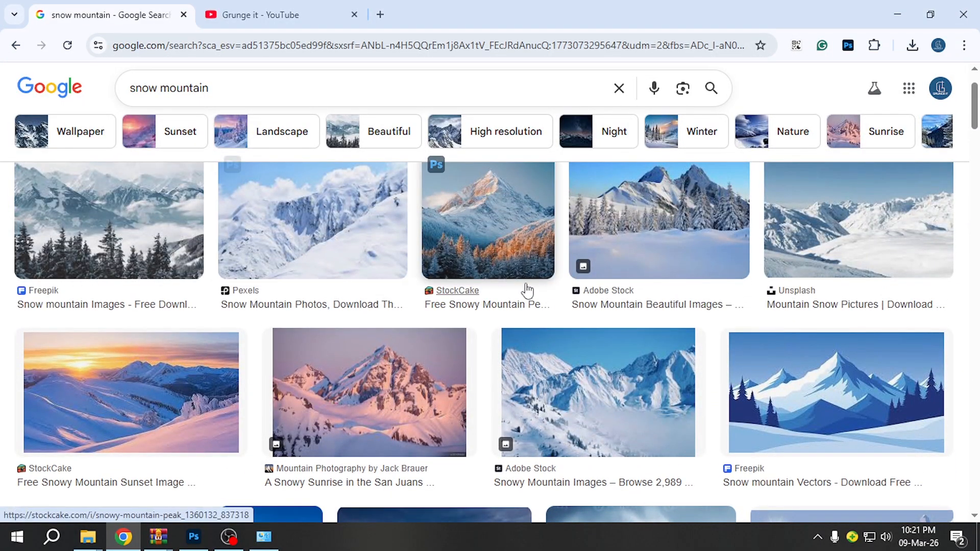
pyautogui.click(358, 254)
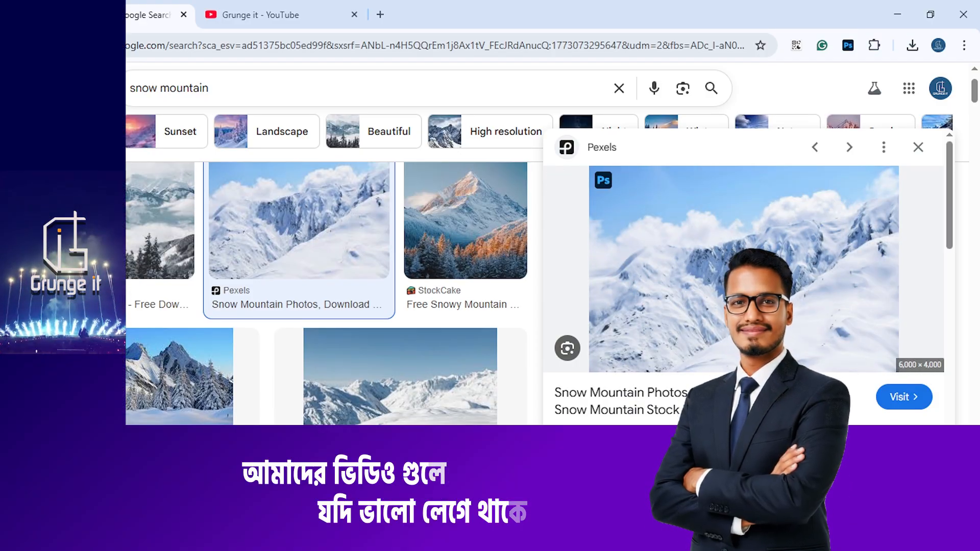
pyautogui.rightClick(736, 286)
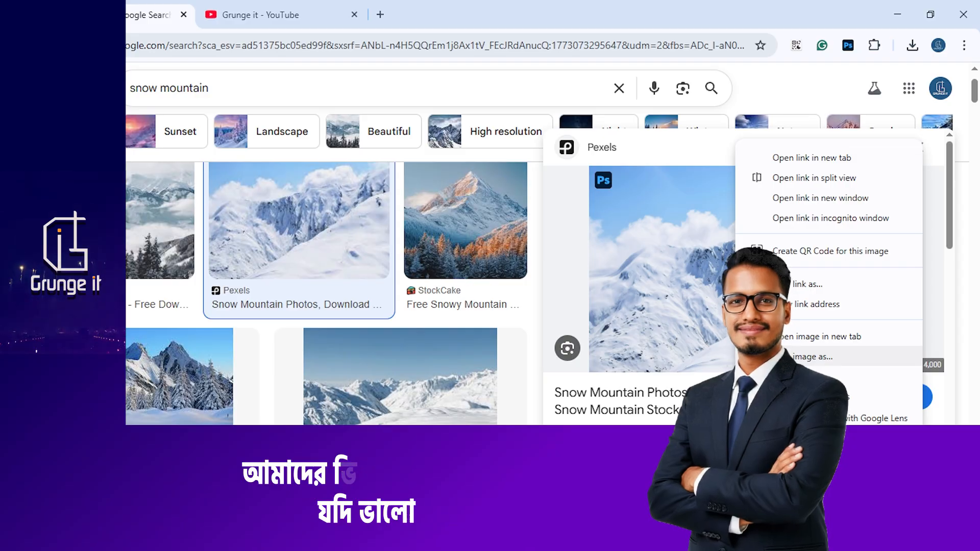
pyautogui.click(816, 377)
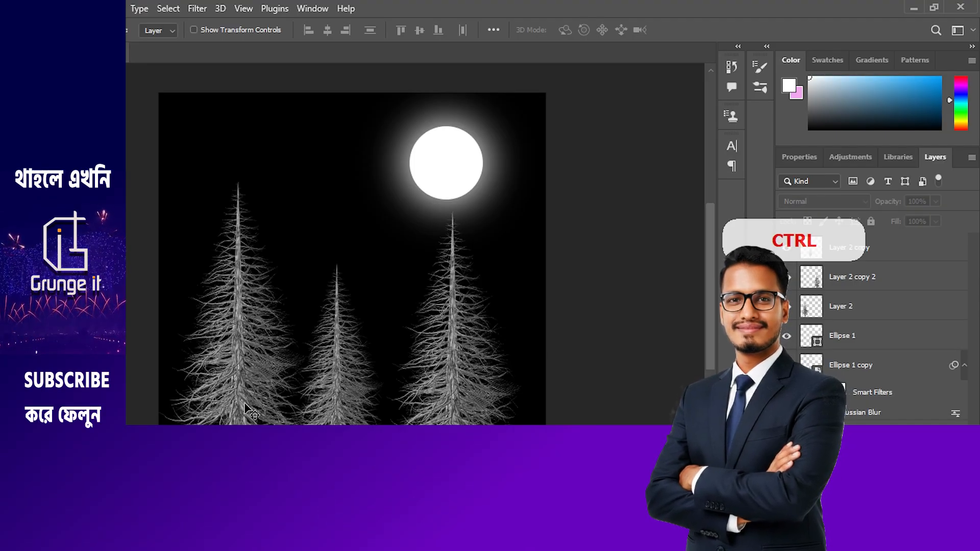
pyautogui.hotkey('ctrl', 'v')
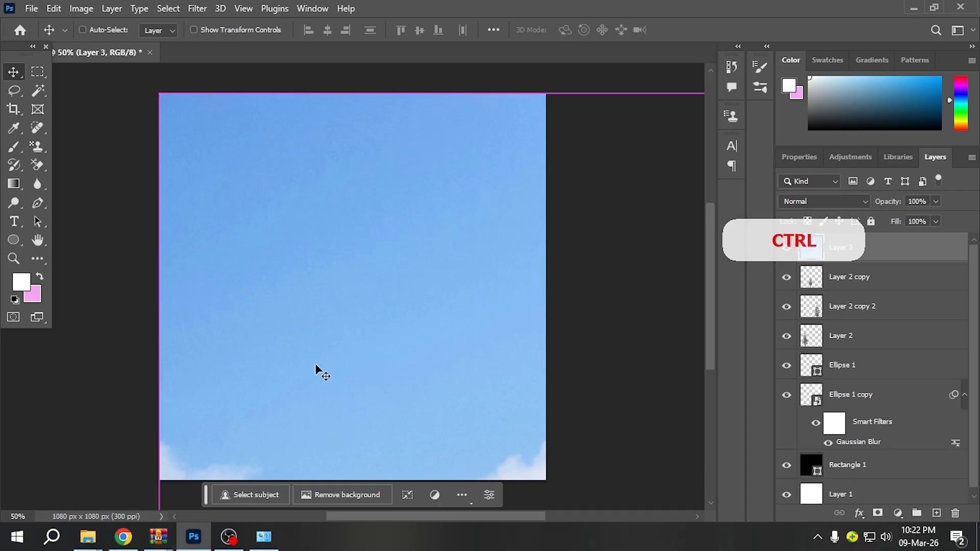
# Step: Transform the pasted snow mountain photo to 18.25% width and 16.63% height so it spans the lower part of the canvas
pyautogui.hotkey('ctrl', '-')
pyautogui.hotkey('ctrl', '-')
pyautogui.hotkey('ctrl', '-')
pyautogui.hotkey('ctrl', '+')
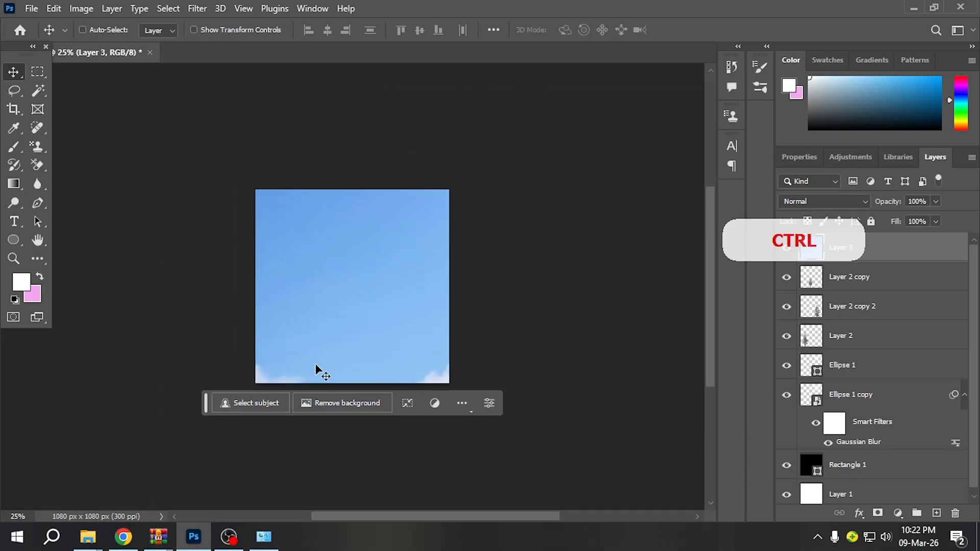
pyautogui.hotkey('ctrl', 't')
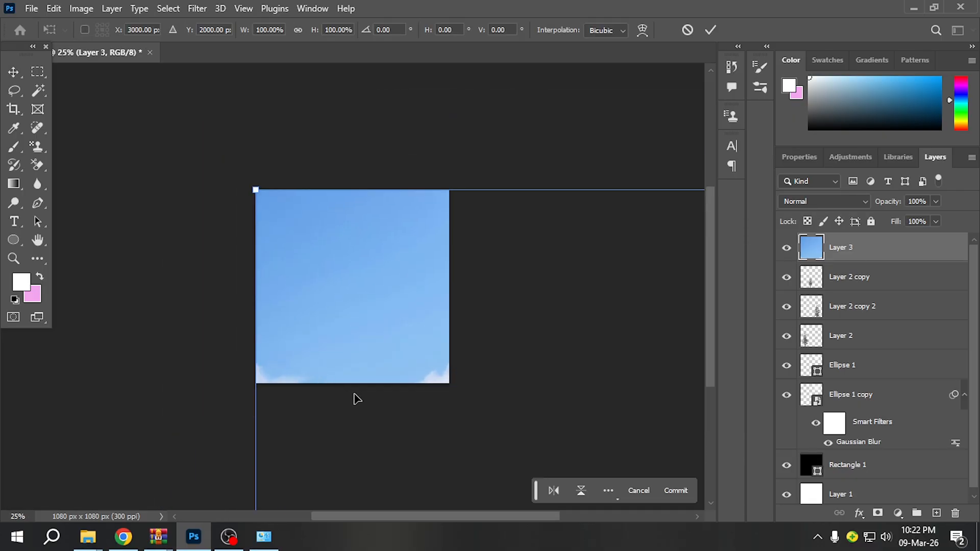
pyautogui.moveTo(248, 191); pyautogui.dragTo(143, 136)
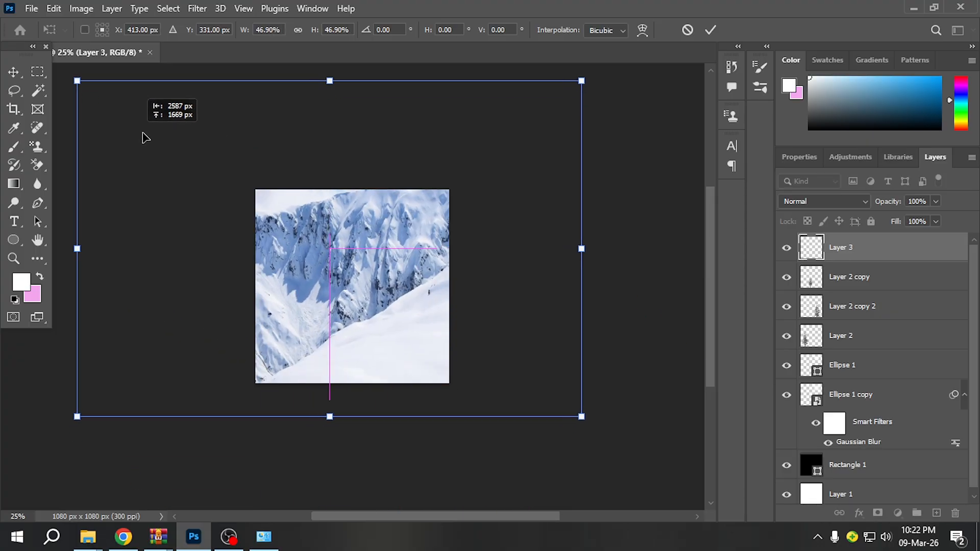
pyautogui.moveTo(586, 424); pyautogui.dragTo(428, 313)
pyautogui.moveTo(352, 288); pyautogui.dragTo(350, 353)
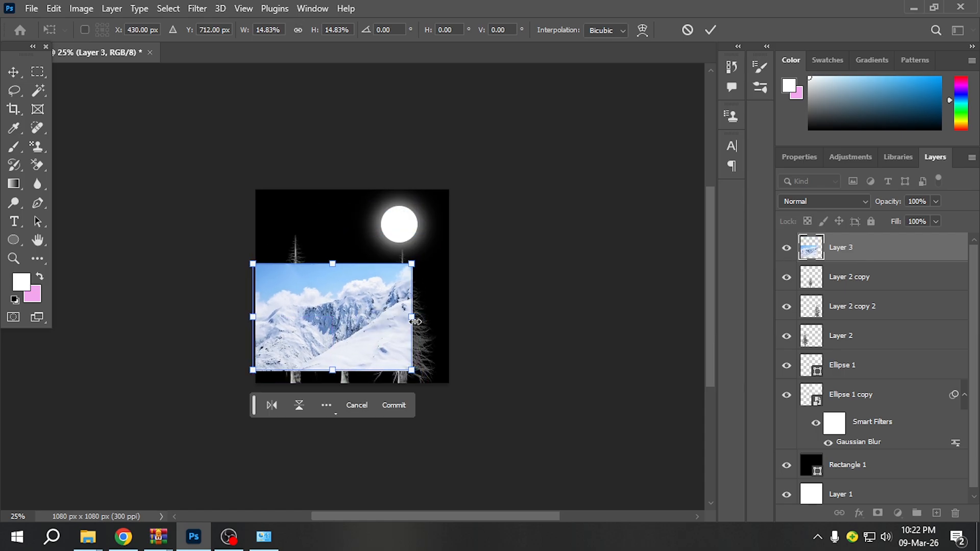
pyautogui.moveTo(415, 320); pyautogui.dragTo(449, 318)
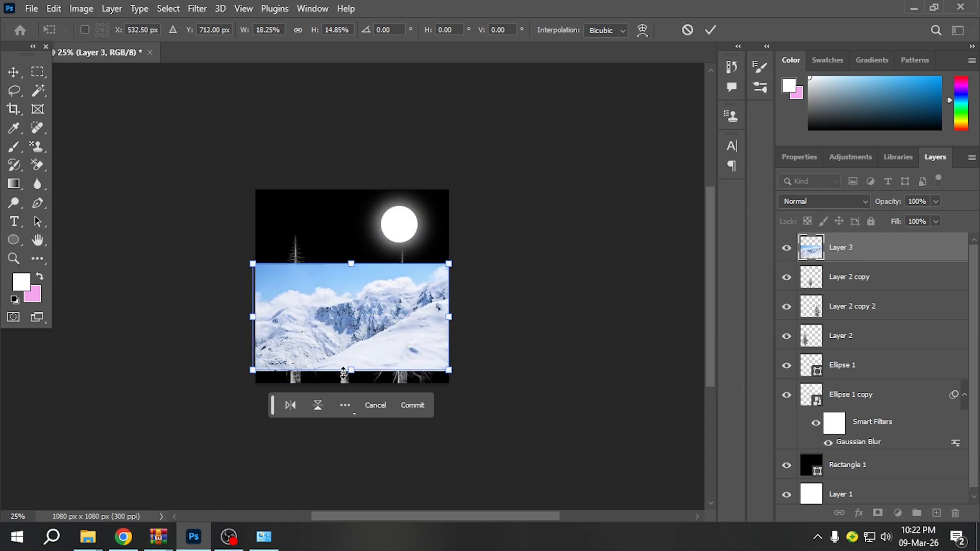
pyautogui.moveTo(350, 371); pyautogui.dragTo(355, 383)
pyautogui.click(13, 72)
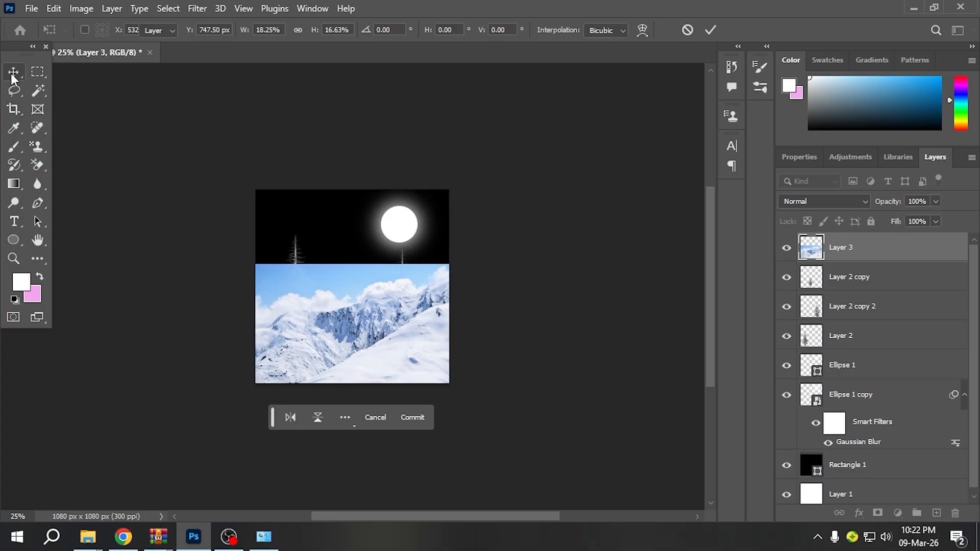
# Step: Move the mountain photo layer down the stack, directly beneath the three tree layers
pyautogui.hotkey('ctrl', '[')
pyautogui.hotkey('ctrl', '[')
pyautogui.hotkey('ctrl', '[')
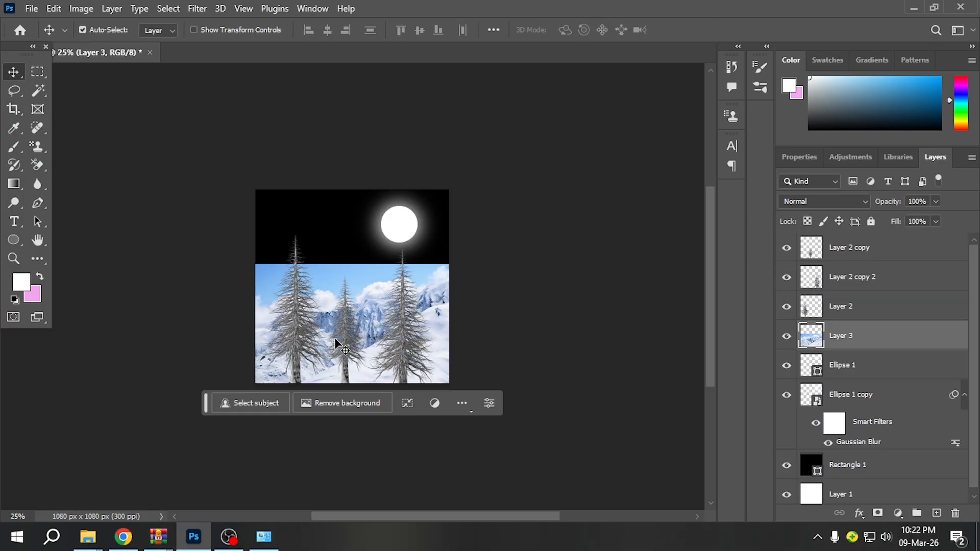
# Step: Add a layer mask to Layer 3 and paint black with a soft 500-pixel brush over the sky around the left tree
pyautogui.hotkey('ctrl', '=')
pyautogui.hotkey('ctrl', '=')
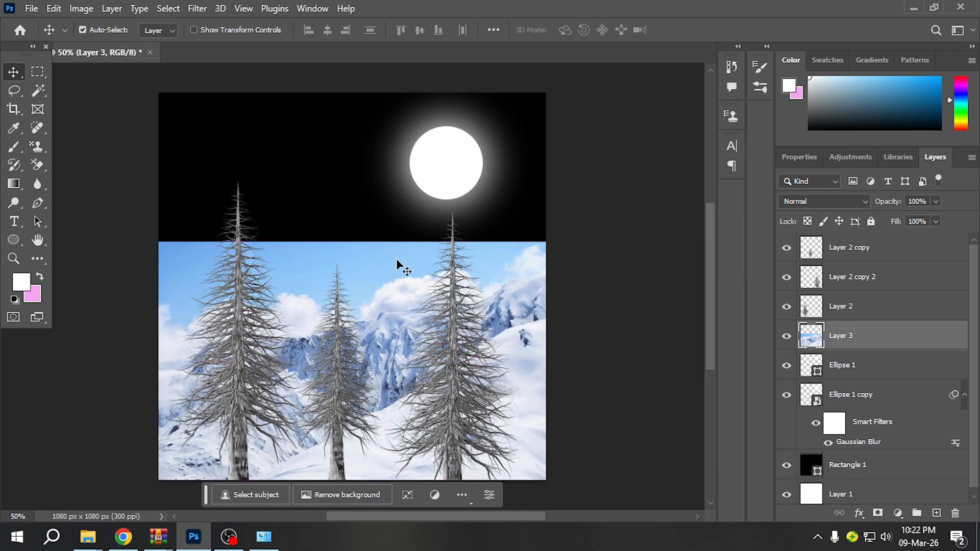
pyautogui.click(878, 513)
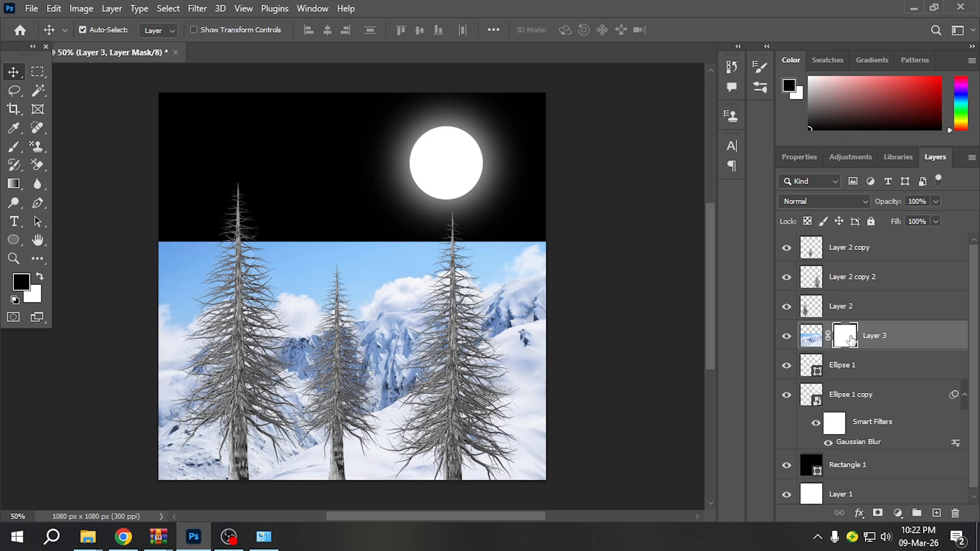
pyautogui.press('b')
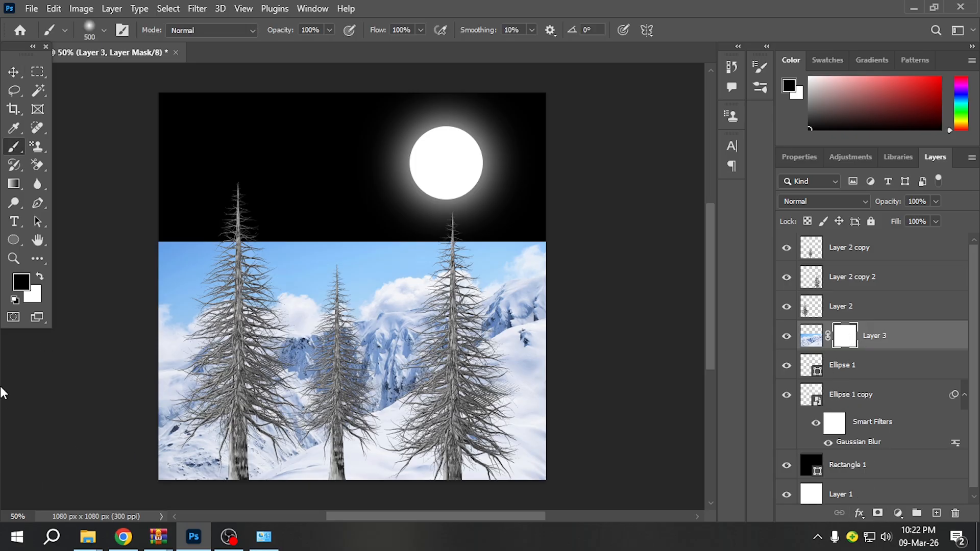
pyautogui.moveTo(313, 229)
pyautogui.mouseDown()
pyautogui.moveTo(231, 208)
pyautogui.moveTo(258, 219)
pyautogui.moveTo(157, 221)
pyautogui.moveTo(145, 247)
pyautogui.moveTo(162, 261)
pyautogui.mouseUp()
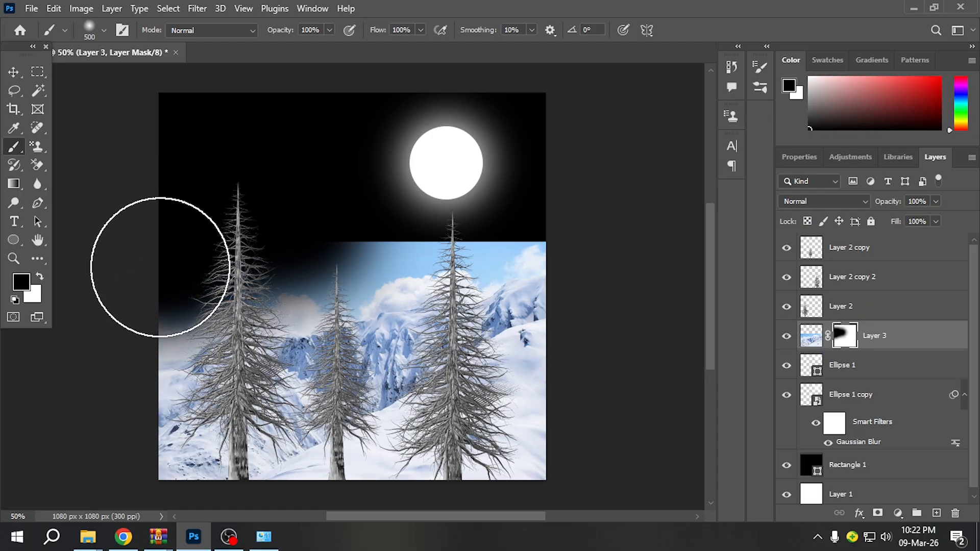
# Step: Reduce the brush to 250 pixels and mask out the remaining sky along the mountain ridge to the canvas's right edge
pyautogui.press('[')
pyautogui.press('[')
pyautogui.press('[')
pyautogui.press('[')
pyautogui.moveTo(295, 254)
pyautogui.mouseDown()
pyautogui.moveTo(415, 233)
pyautogui.moveTo(554, 245)
pyautogui.moveTo(341, 261)
pyautogui.moveTo(419, 265)
pyautogui.moveTo(198, 310)
pyautogui.moveTo(120, 355)
pyautogui.moveTo(253, 316)
pyautogui.moveTo(456, 285)
pyautogui.moveTo(522, 284)
pyautogui.moveTo(602, 303)
pyautogui.mouseUp()
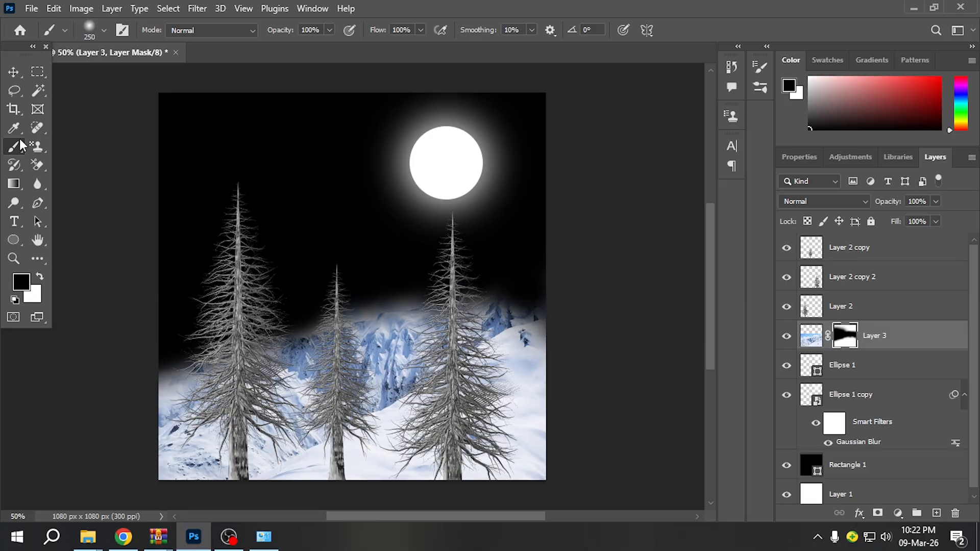
pyautogui.click(14, 72)
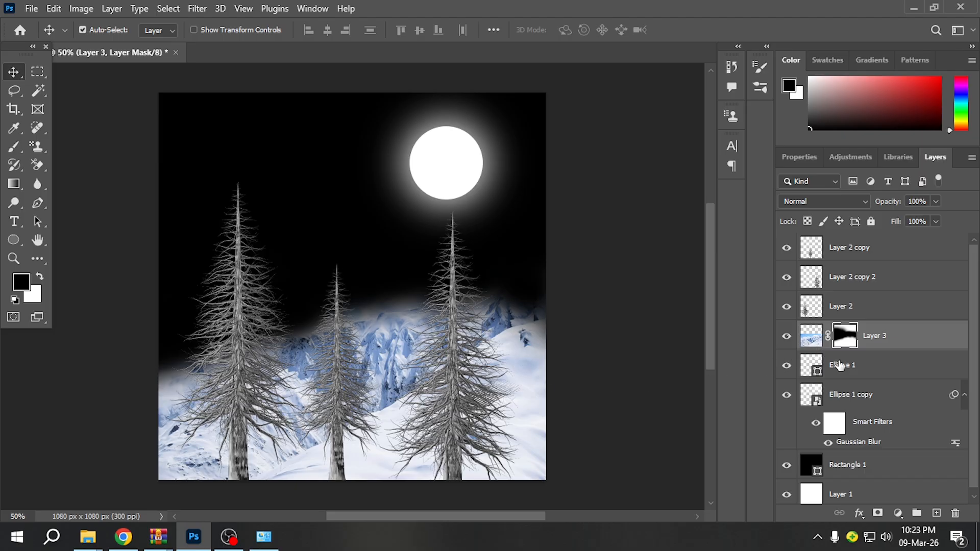
# Step: Darken the mountains by applying Levels to the Layer 3 mask with a white output level of 129
pyautogui.click(86, 11)
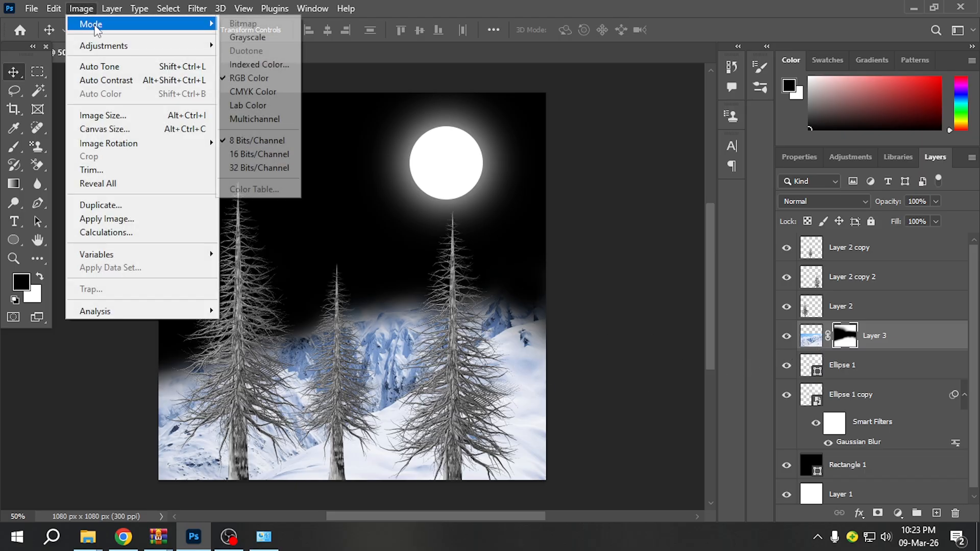
pyautogui.moveTo(102, 46)
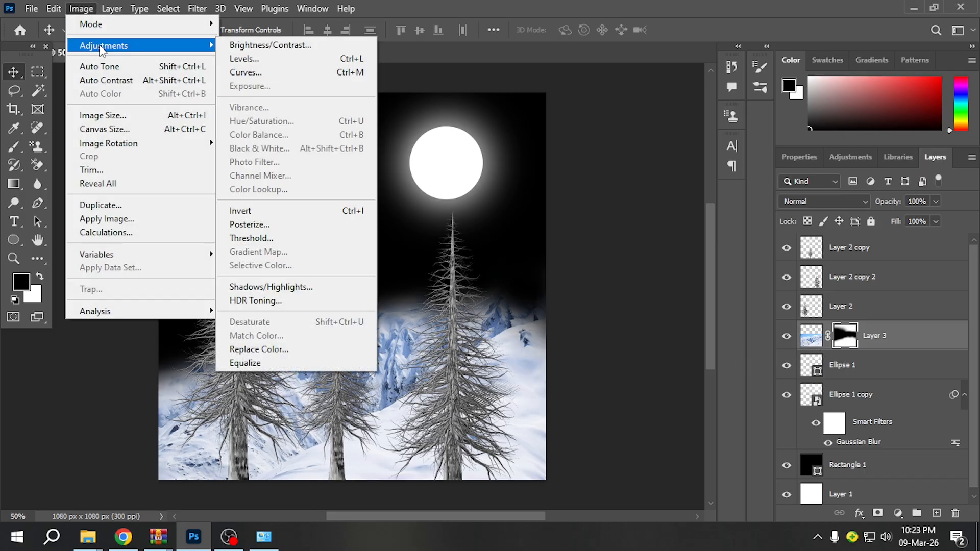
pyautogui.click(261, 61)
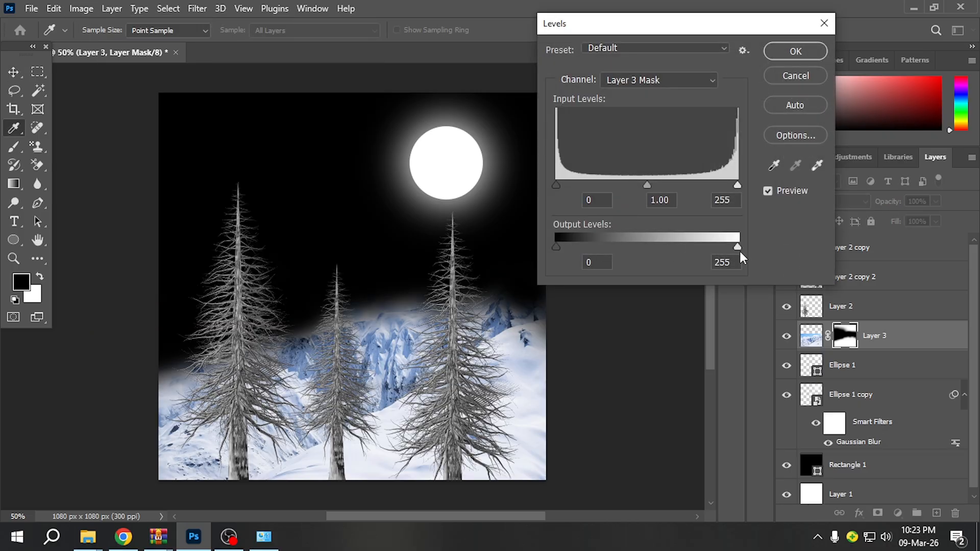
pyautogui.moveTo(733, 248); pyautogui.dragTo(635, 263)
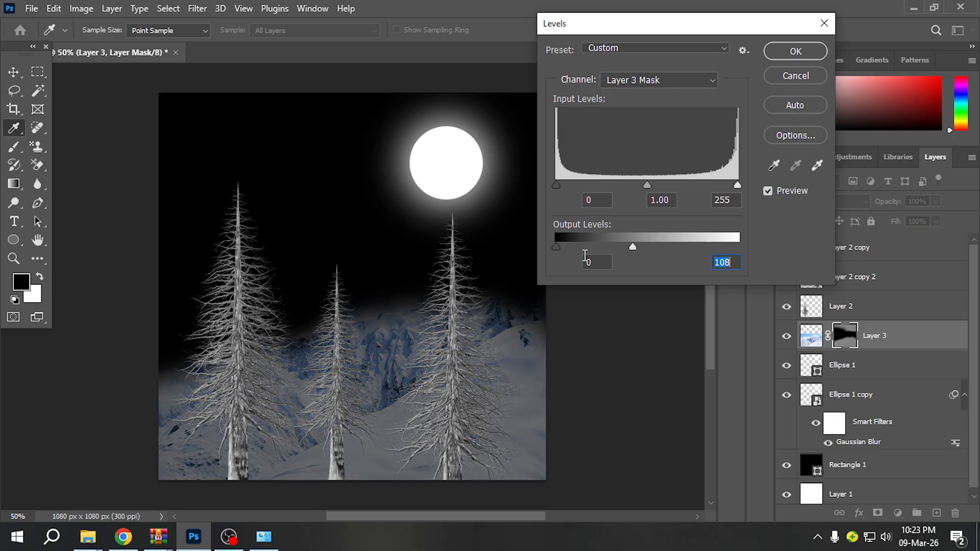
pyautogui.moveTo(556, 247)
pyautogui.mouseDown()
pyautogui.moveTo(583, 244)
pyautogui.moveTo(539, 249)
pyautogui.mouseUp()
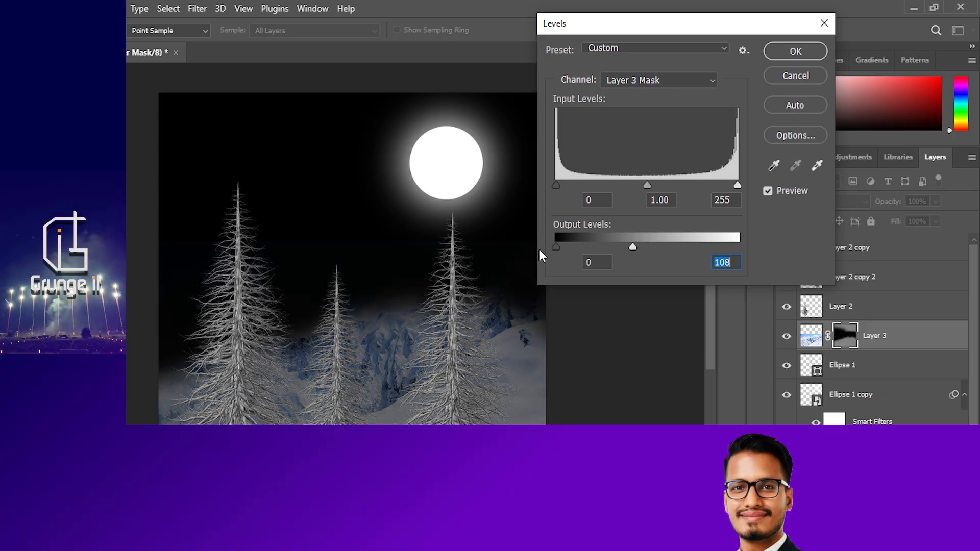
pyautogui.moveTo(632, 246)
pyautogui.mouseDown()
pyautogui.moveTo(618, 245)
pyautogui.moveTo(648, 241)
pyautogui.mouseUp()
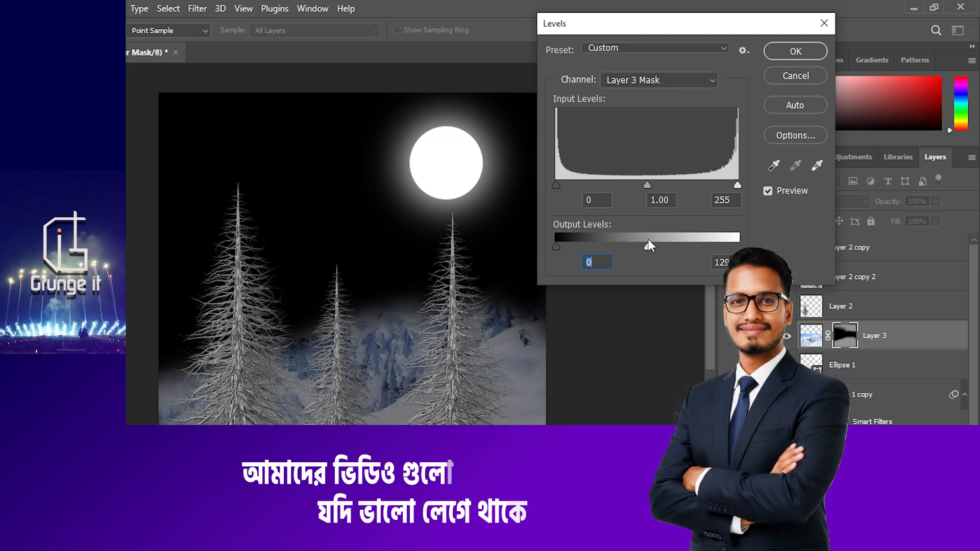
pyautogui.click(790, 50)
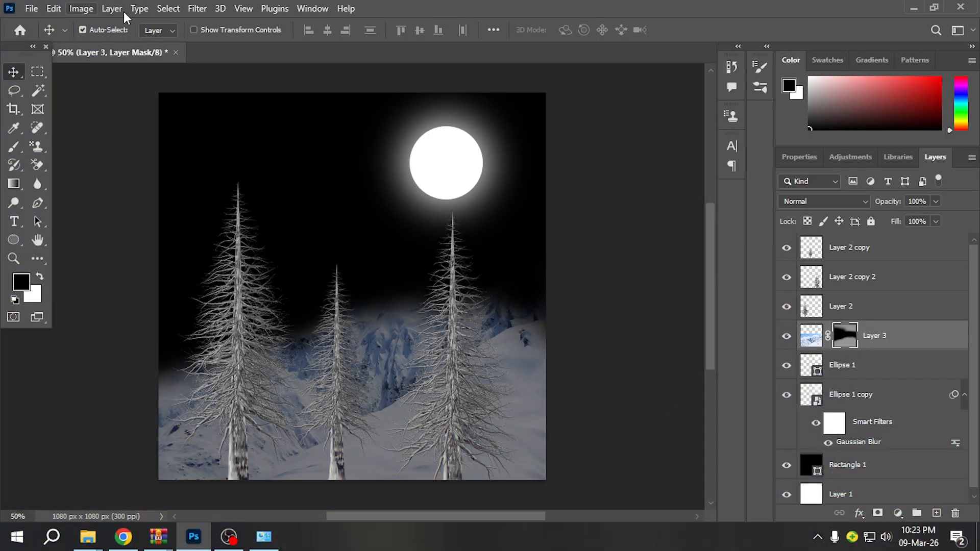
# Step: Apply the Camera Raw Filter to the Layer 3 mask with Texture set to +84
pyautogui.click(198, 9)
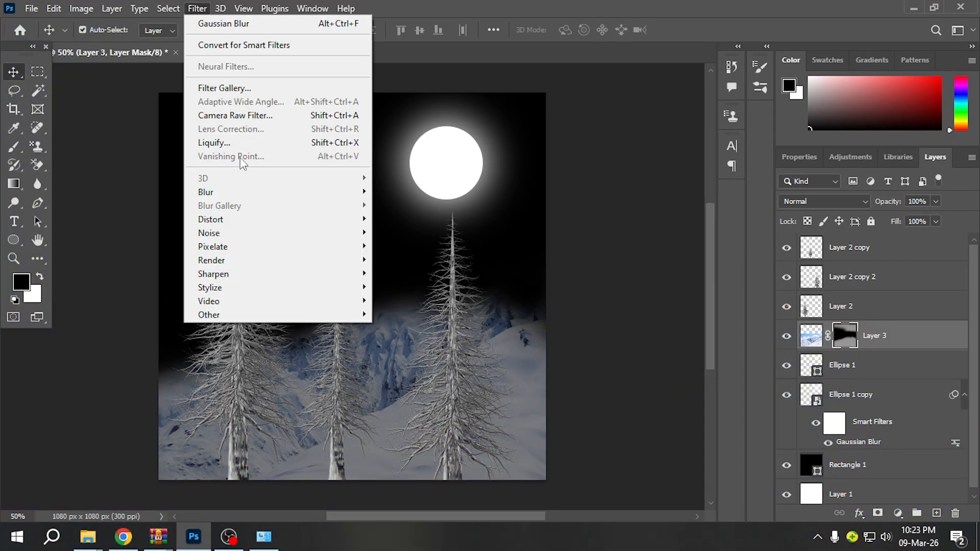
pyautogui.click(238, 121)
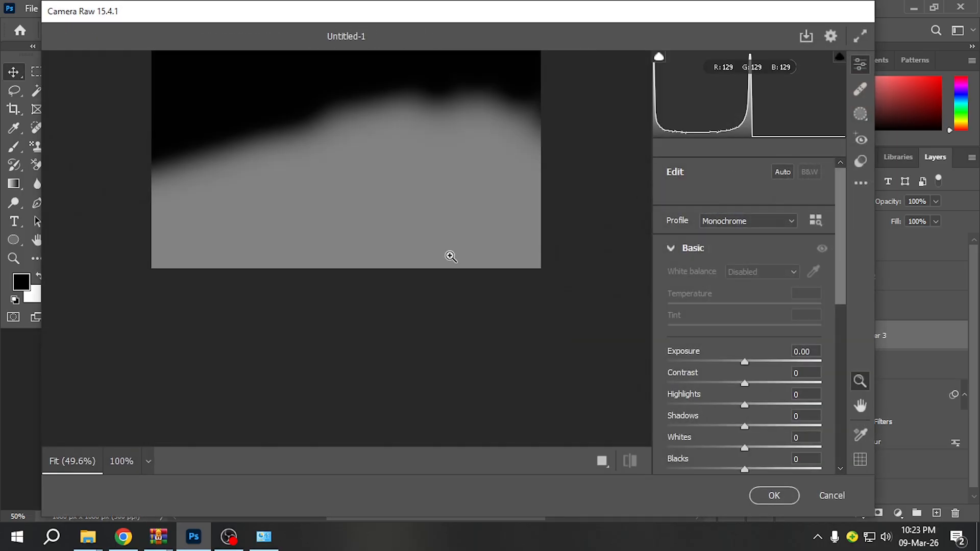
pyautogui.hotkey('ctrl', '-')
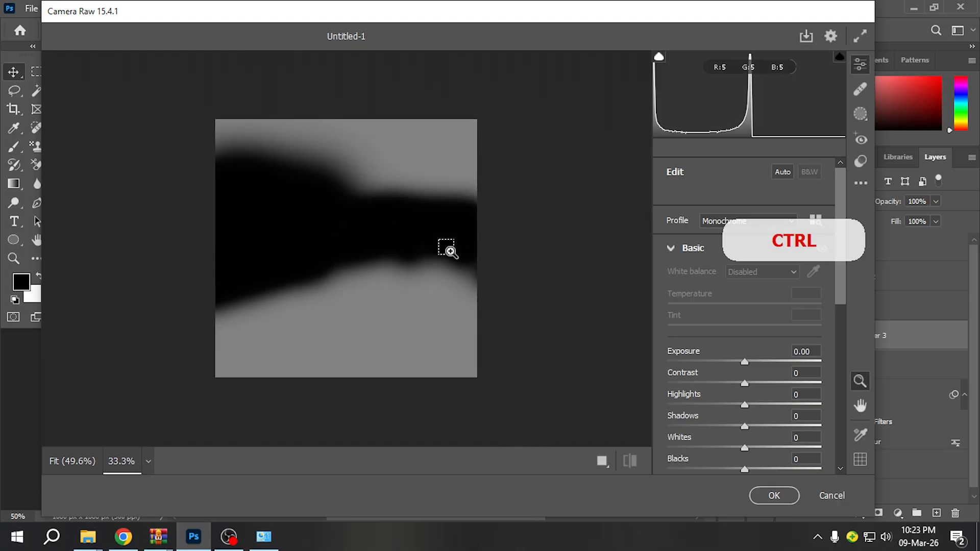
pyautogui.press('ctrl')
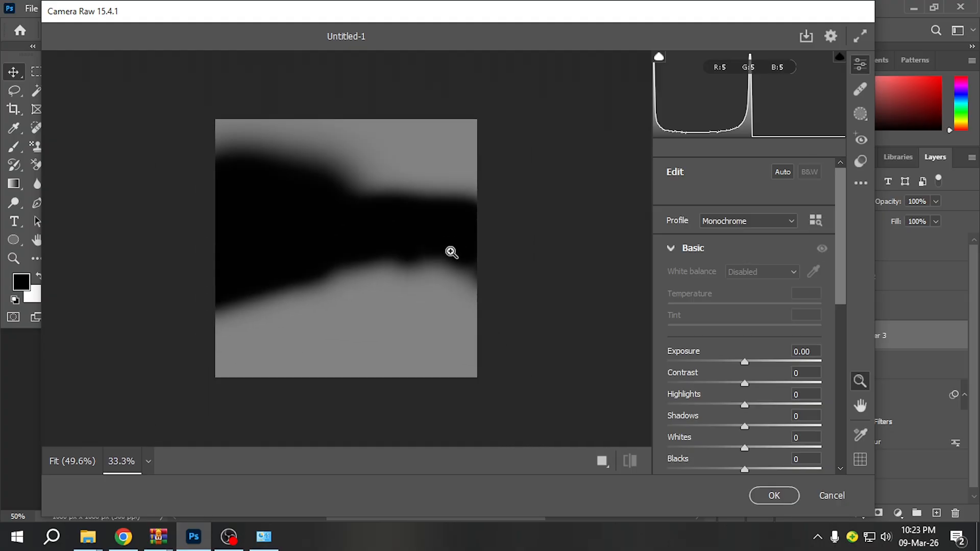
pyautogui.scroll(-3, 706, 409)
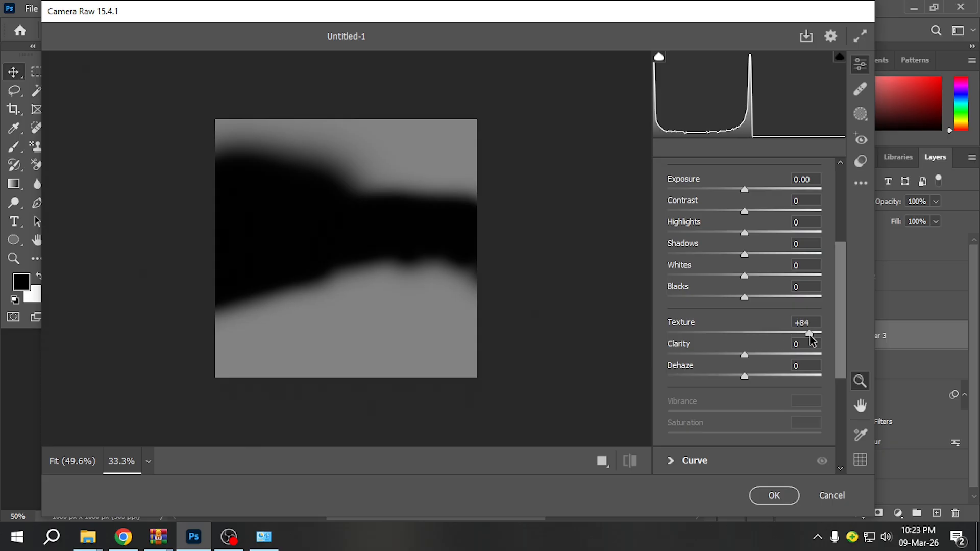
pyautogui.click(772, 495)
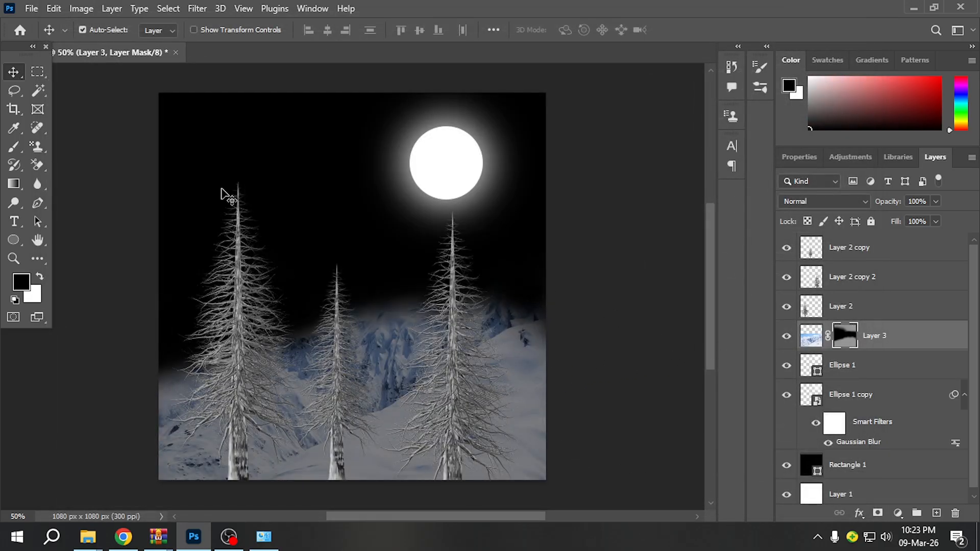
# Step: Apply Curves to the Layer 3 mask with points at input 109, output 79 and input 134, output 180, and deselect the layer
pyautogui.click(83, 11)
pyautogui.moveTo(118, 47)
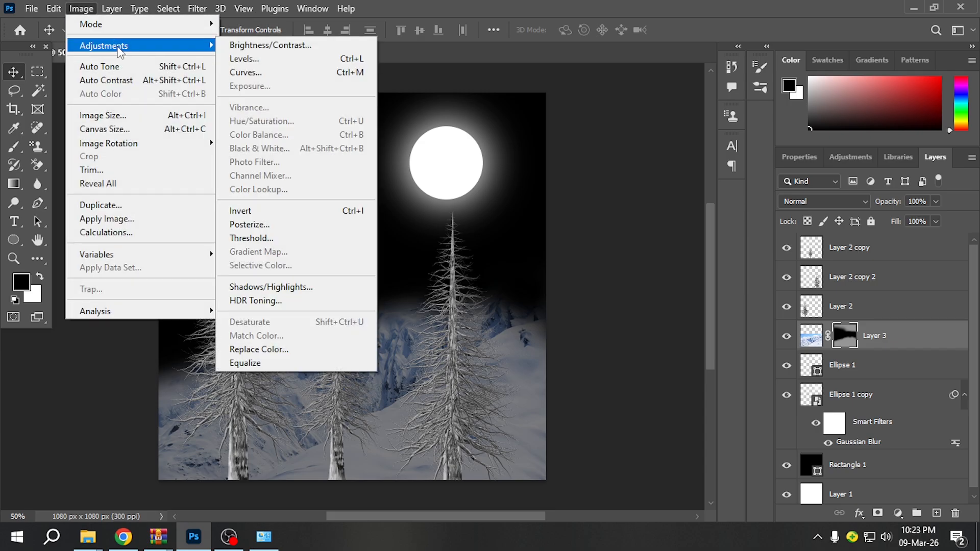
pyautogui.click(246, 74)
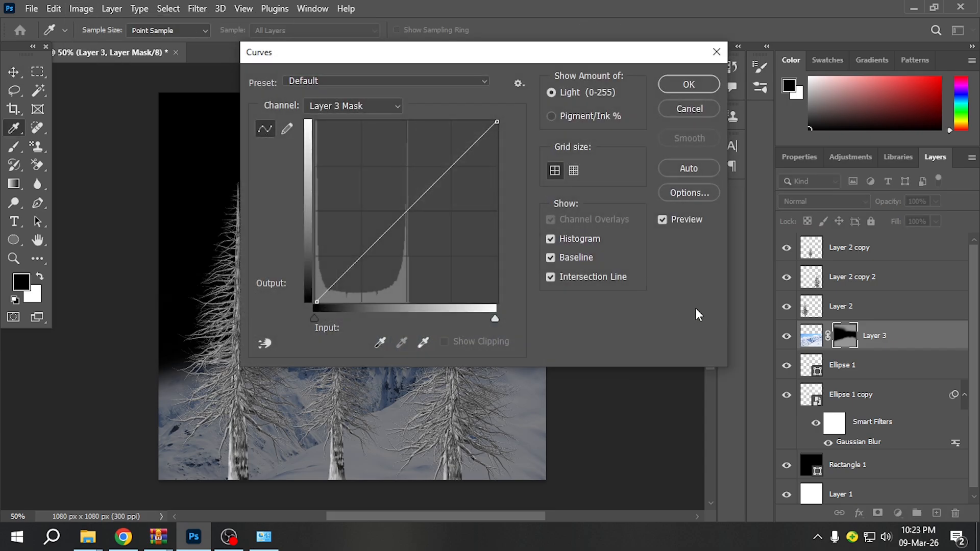
pyautogui.moveTo(455, 55); pyautogui.dragTo(736, 68)
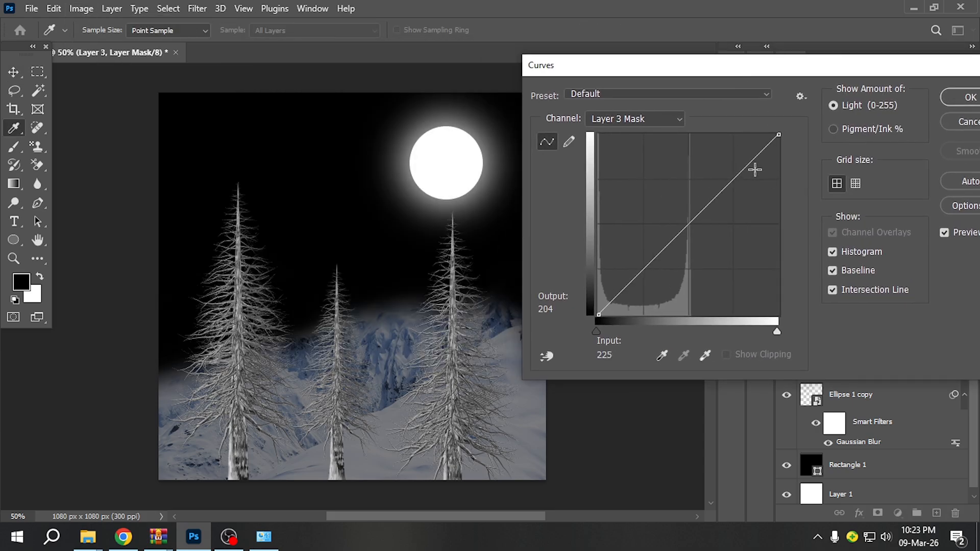
pyautogui.moveTo(755, 170); pyautogui.dragTo(714, 157)
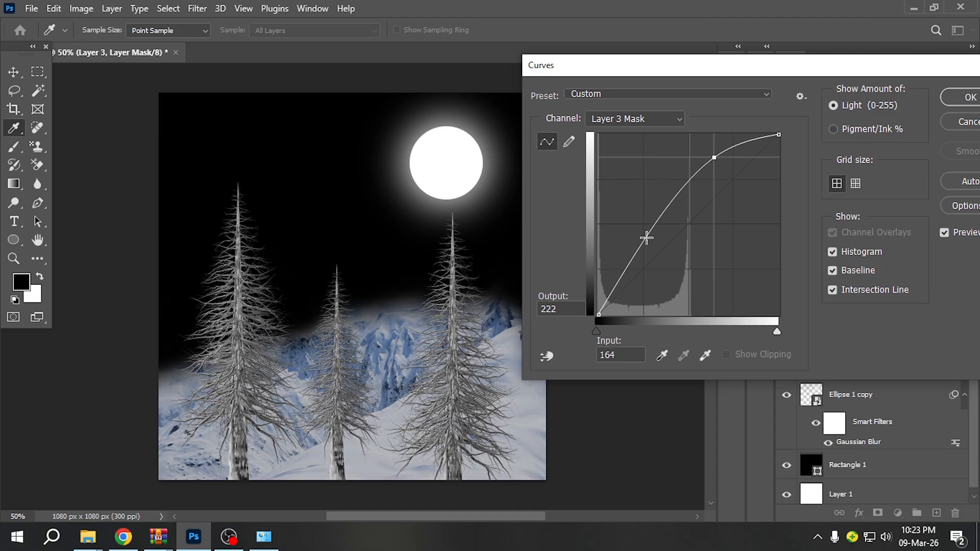
pyautogui.moveTo(646, 238); pyautogui.dragTo(674, 259)
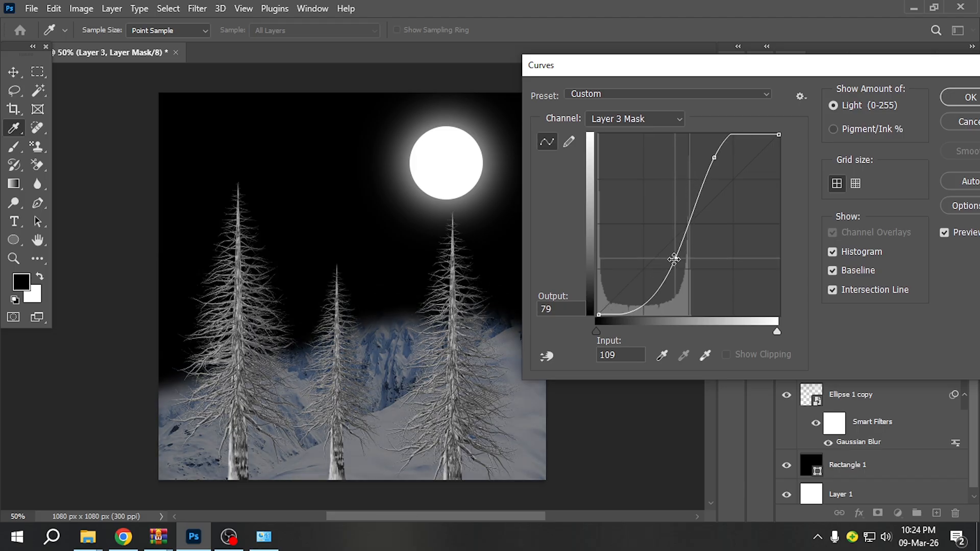
pyautogui.moveTo(713, 163); pyautogui.dragTo(693, 189)
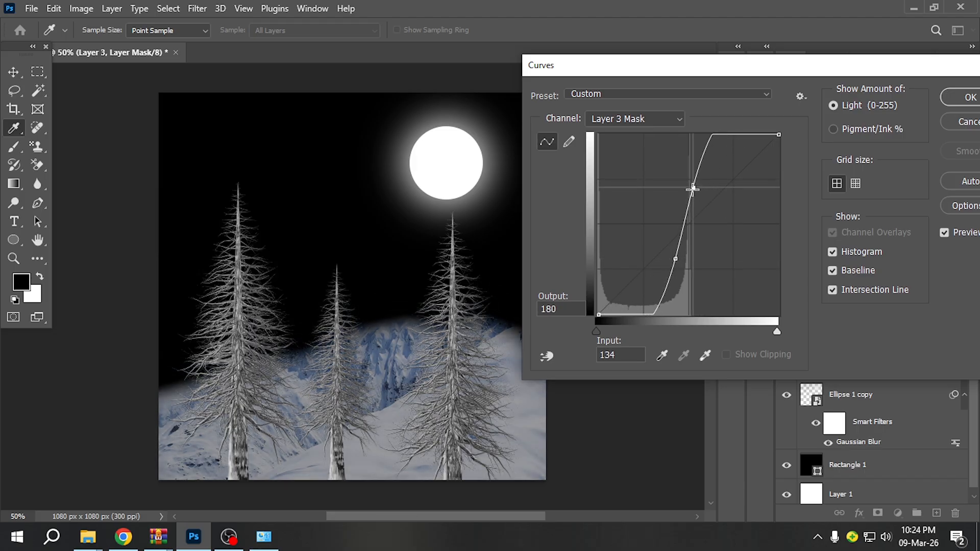
pyautogui.moveTo(816, 71); pyautogui.dragTo(689, 82)
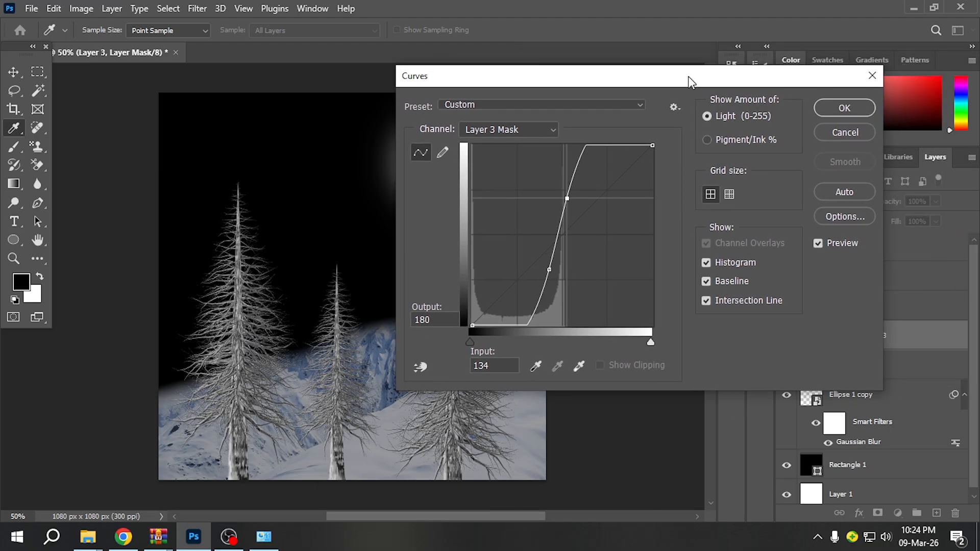
pyautogui.click(846, 108)
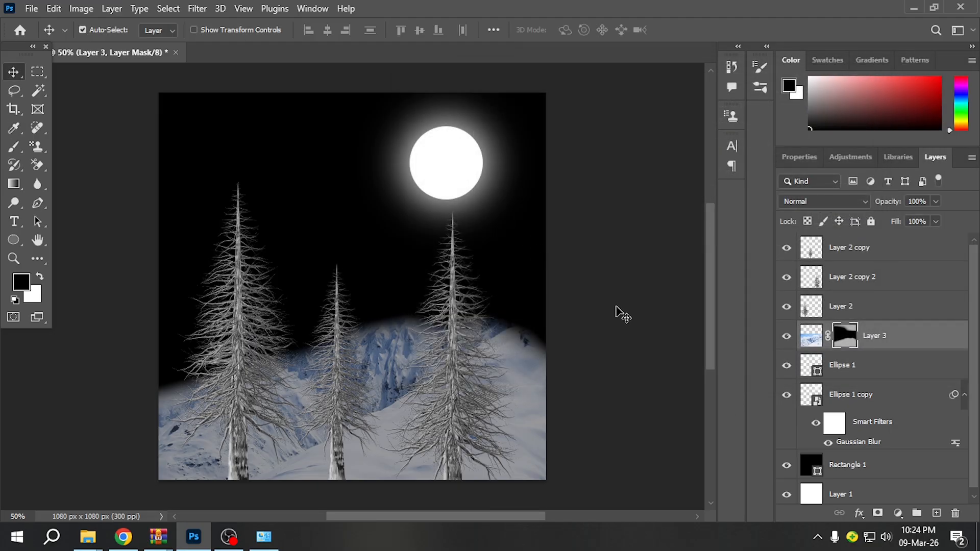
pyautogui.click(618, 314)
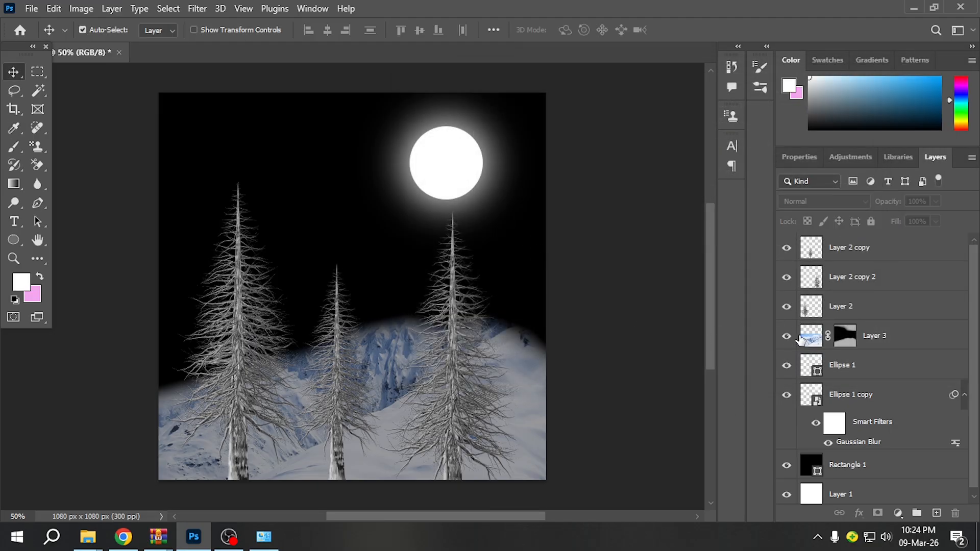
# Step: Select Layer 3 and move the mountain photo slightly downward behind the trees
pyautogui.click(816, 338)
pyautogui.click(635, 356)
pyautogui.moveTo(384, 367)
pyautogui.mouseDown()
pyautogui.moveTo(413, 310)
pyautogui.moveTo(386, 372)
pyautogui.mouseUp()
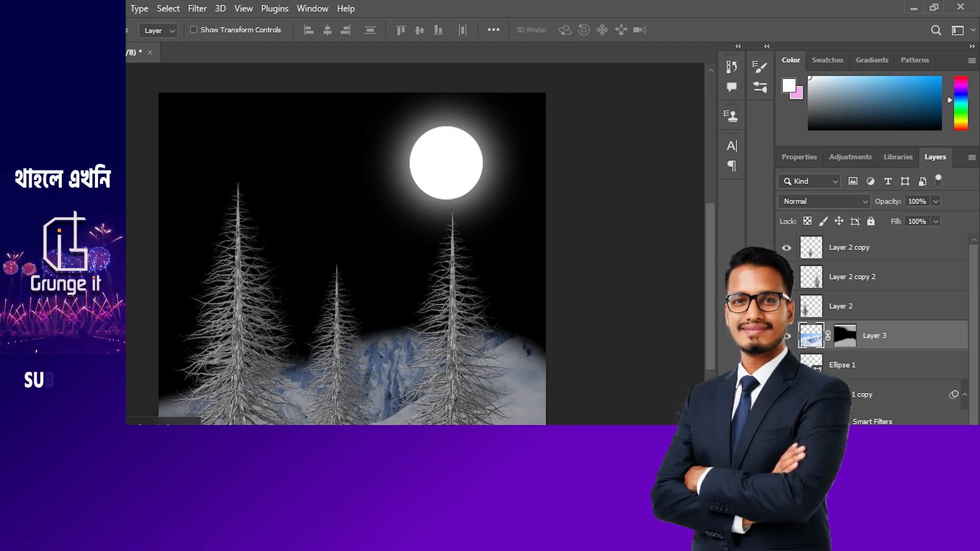
# Step: Switch to Chrome, search Google Images for "snow rain" and browse the results
pyautogui.hotkey('alt', 'Tab')
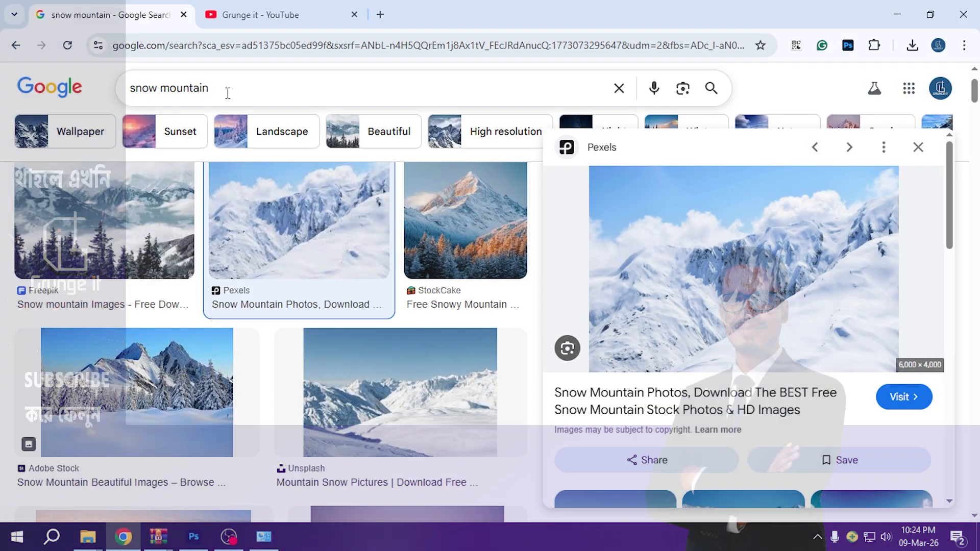
pyautogui.moveTo(225, 92); pyautogui.dragTo(164, 96)
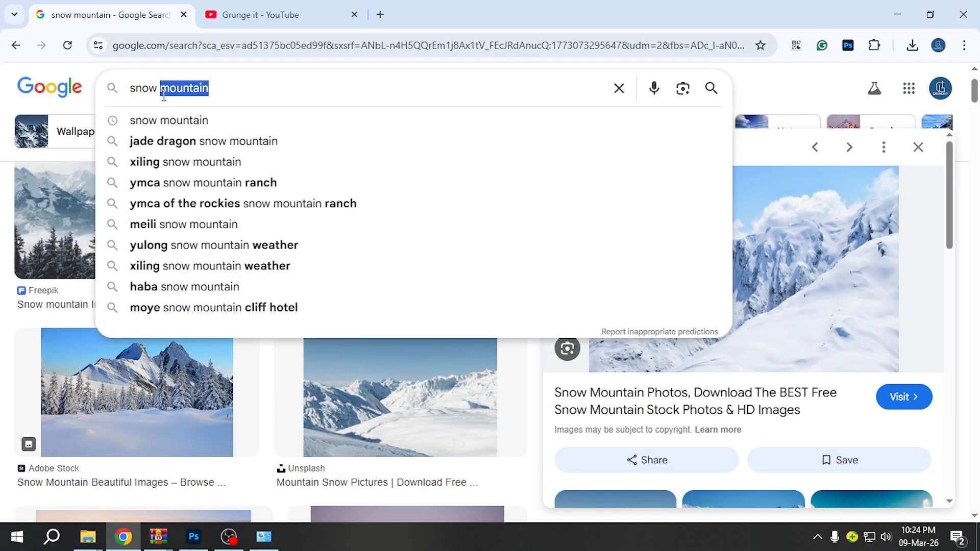
pyautogui.press('BackSpace')
pyautogui.write('rain')
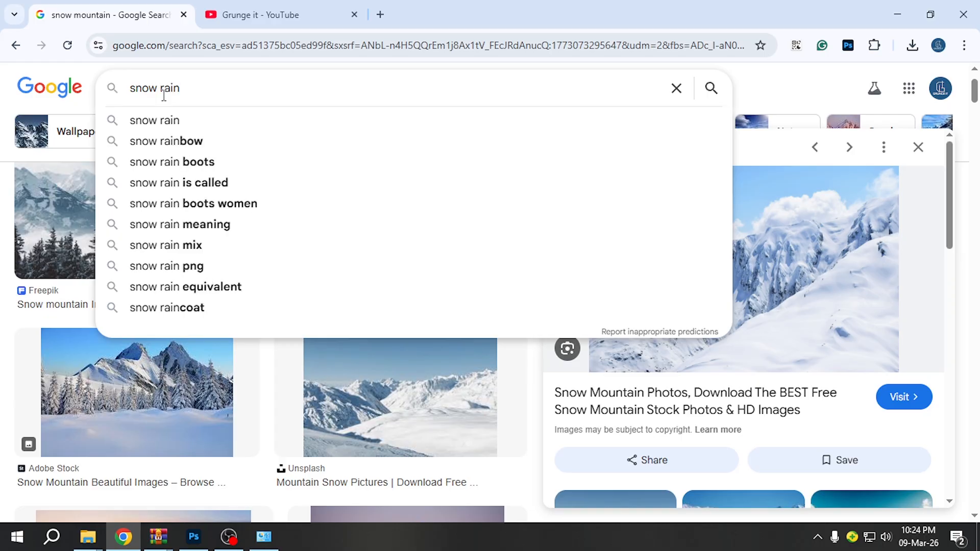
pyautogui.press('Return')
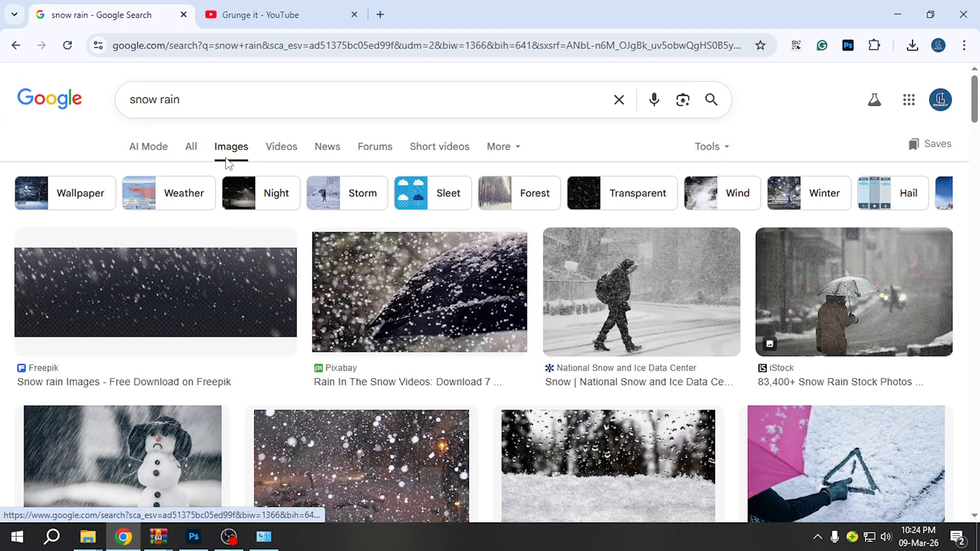
pyautogui.scroll(-1, 352, 314)
pyautogui.scroll(-1, 351, 314)
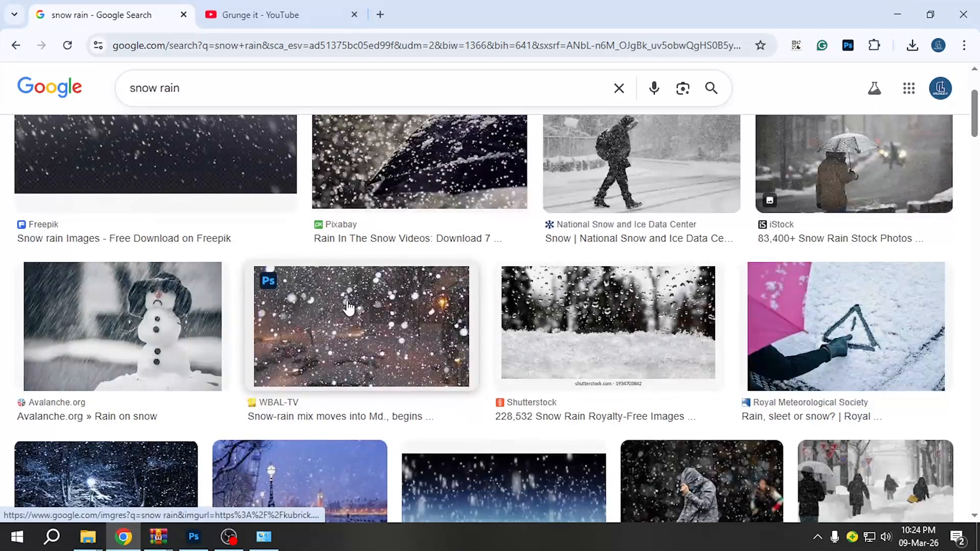
pyautogui.scroll(-8, 347, 305)
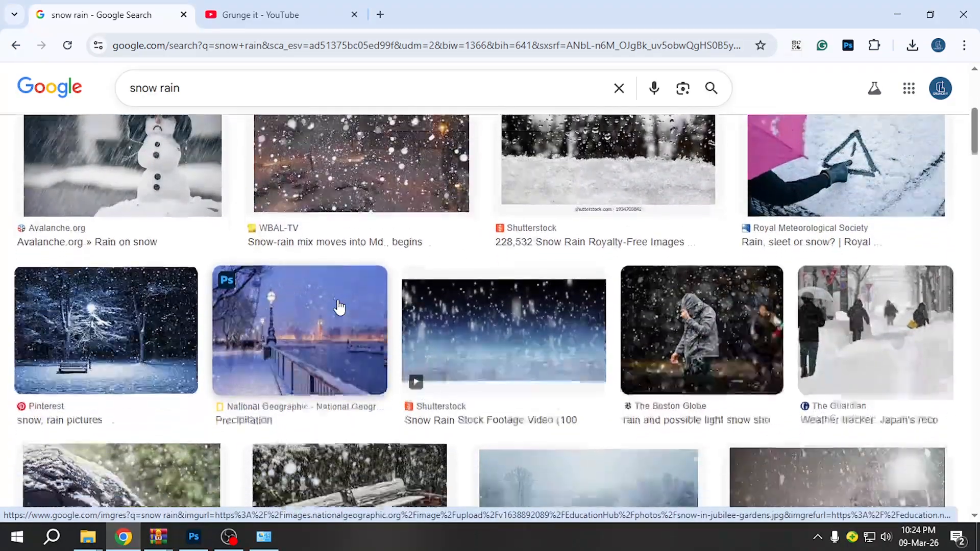
pyautogui.scroll(10, 335, 309)
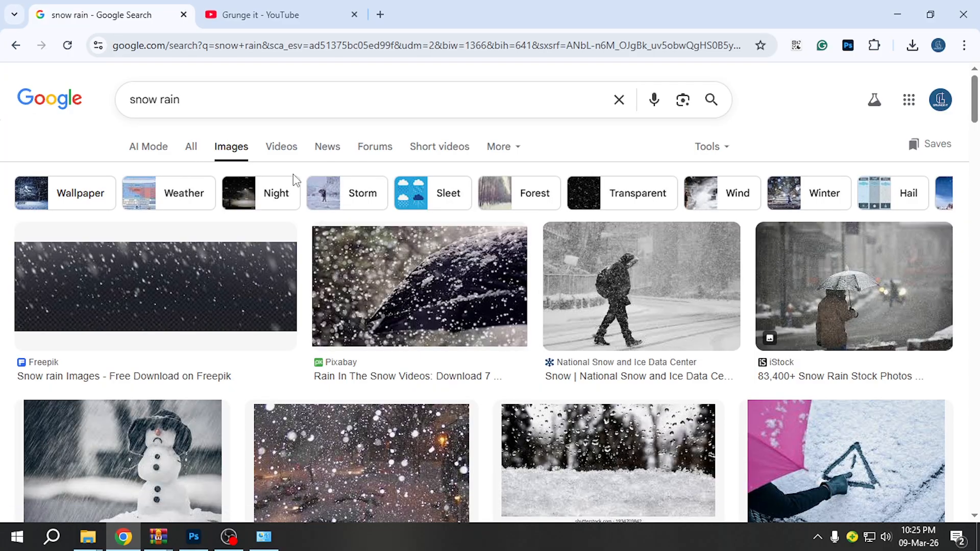
# Step: Refine the image search to "snow rain blackbackgruound"
pyautogui.click(203, 102)
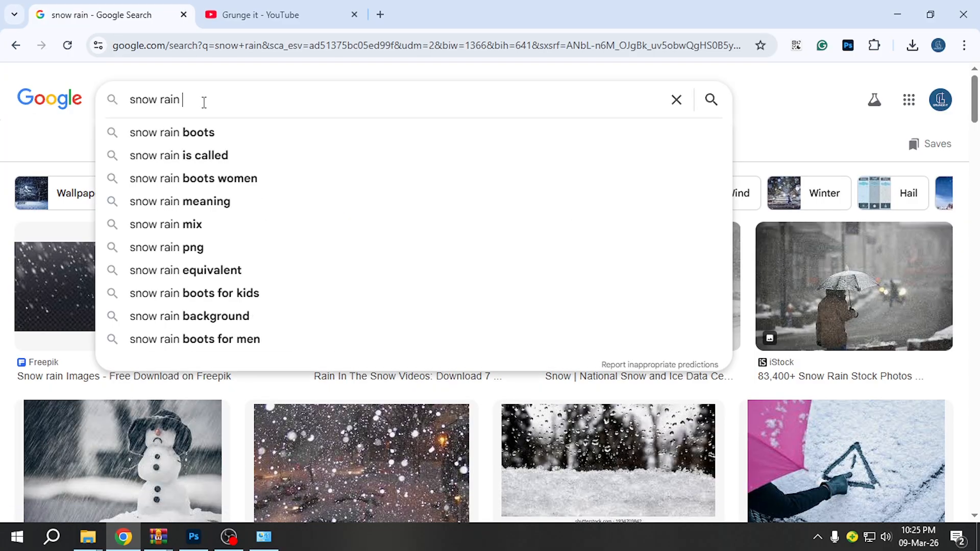
pyautogui.write('bla')
pyautogui.press('BackSpace')
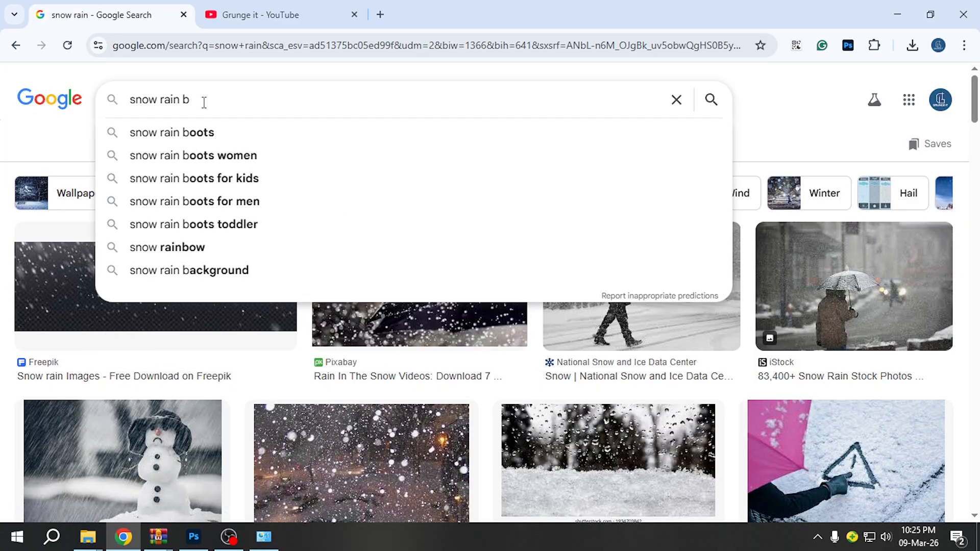
pyautogui.write('lack')
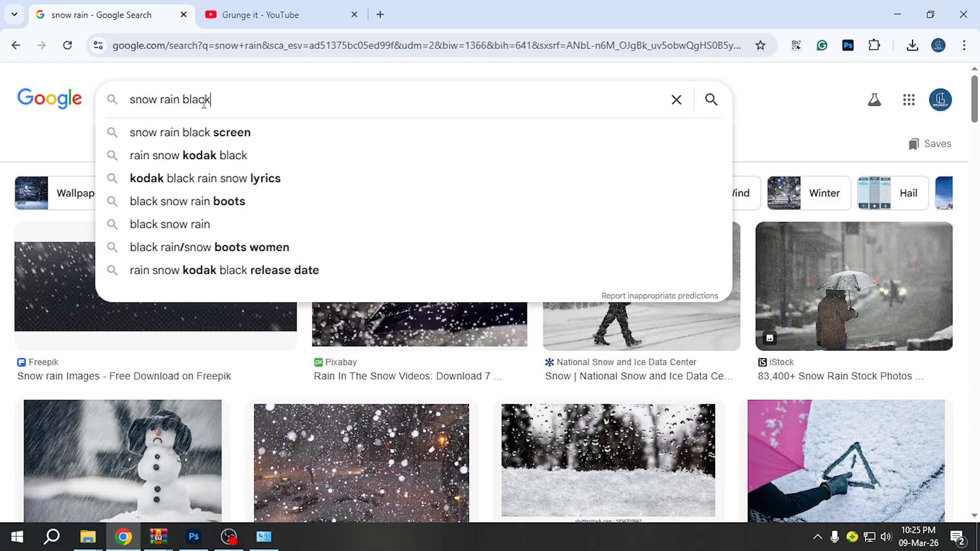
pyautogui.write('backgruound')
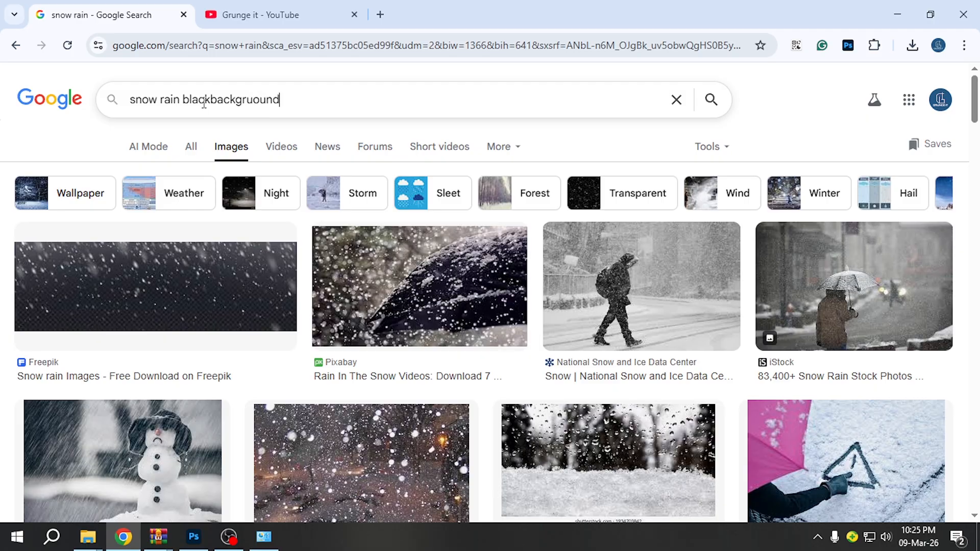
pyautogui.press('Return')
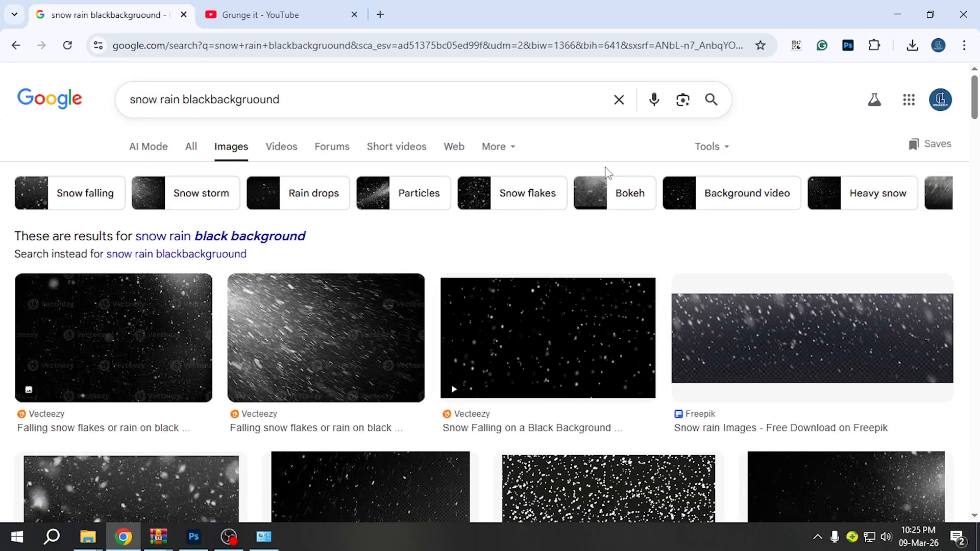
# Step: Look over the black-background snow images and limit the image search to the Large size
pyautogui.click(713, 151)
pyautogui.click(694, 159)
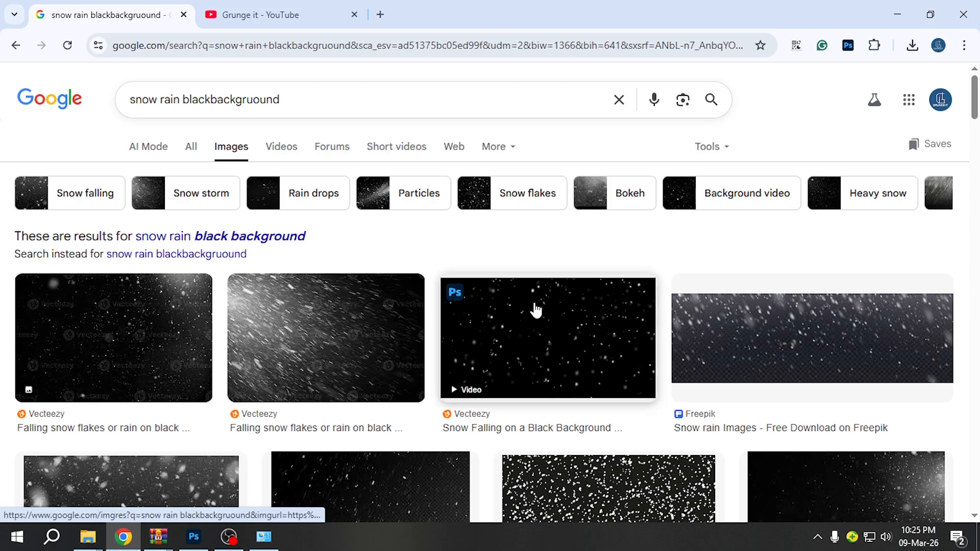
pyautogui.scroll(-2, 531, 331)
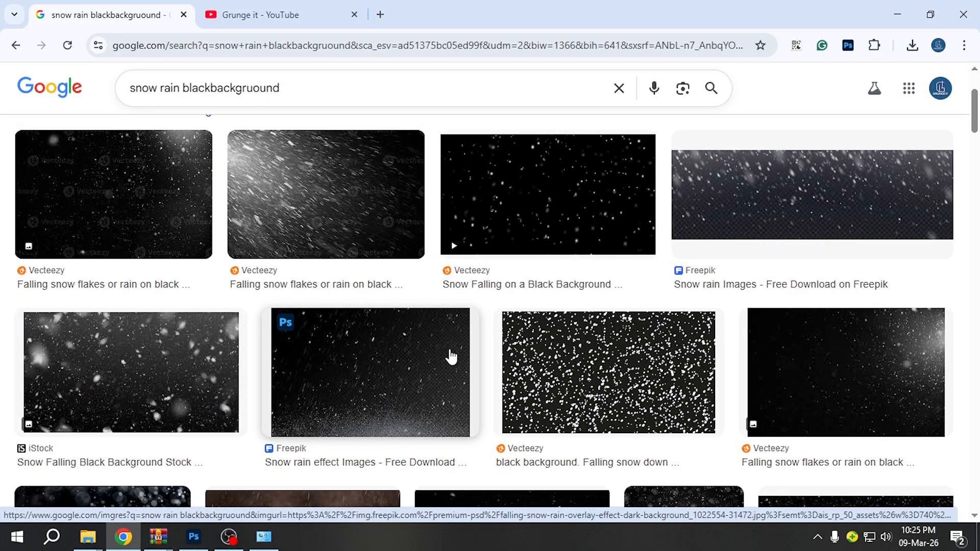
pyautogui.scroll(2, 454, 356)
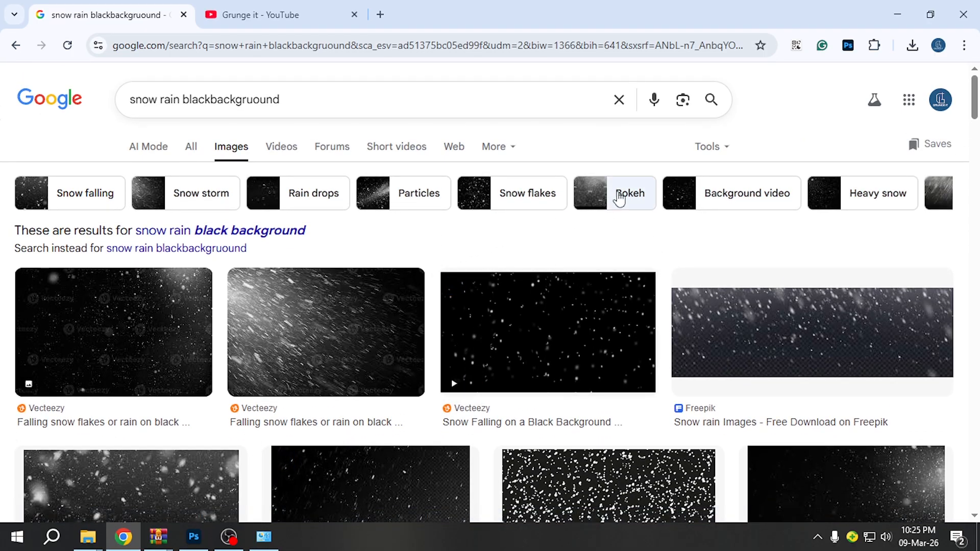
pyautogui.click(708, 150)
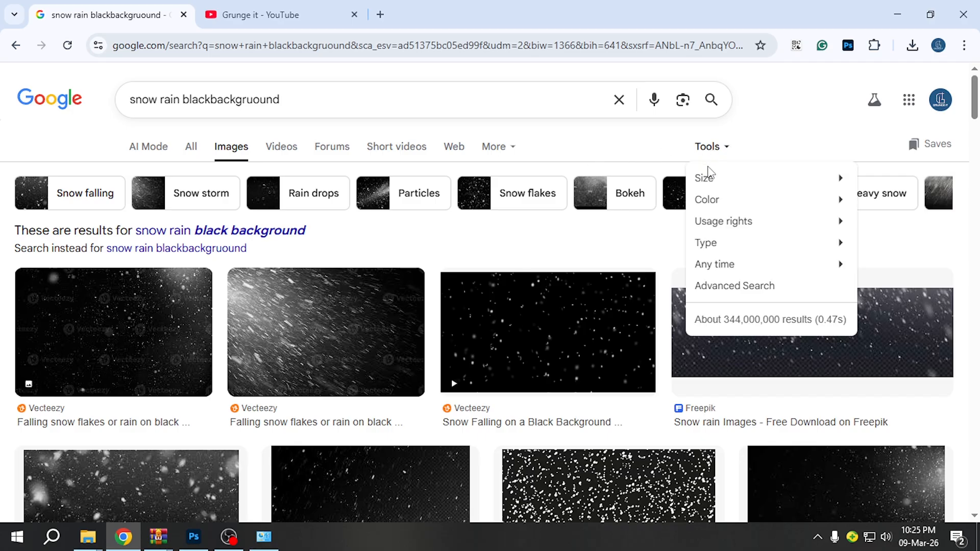
pyautogui.moveTo(709, 177)
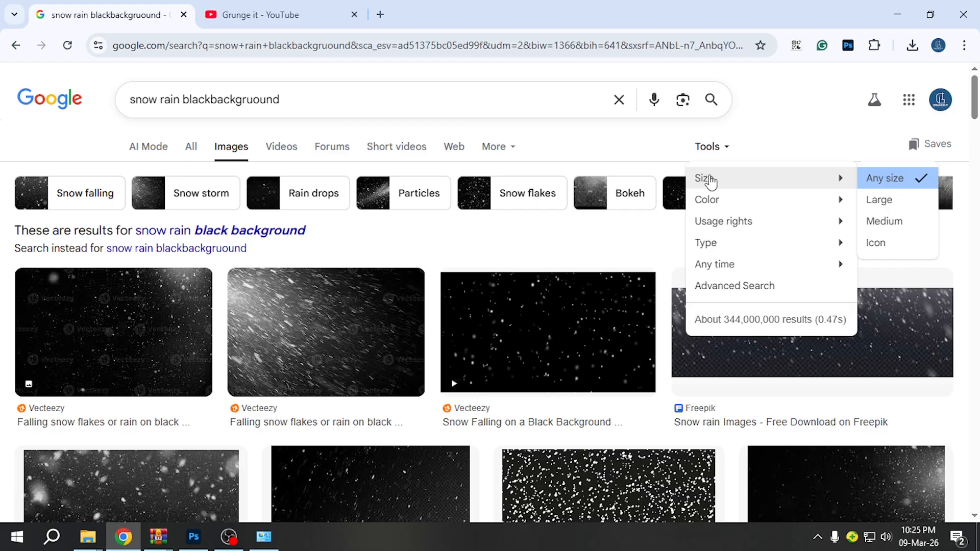
pyautogui.click(886, 205)
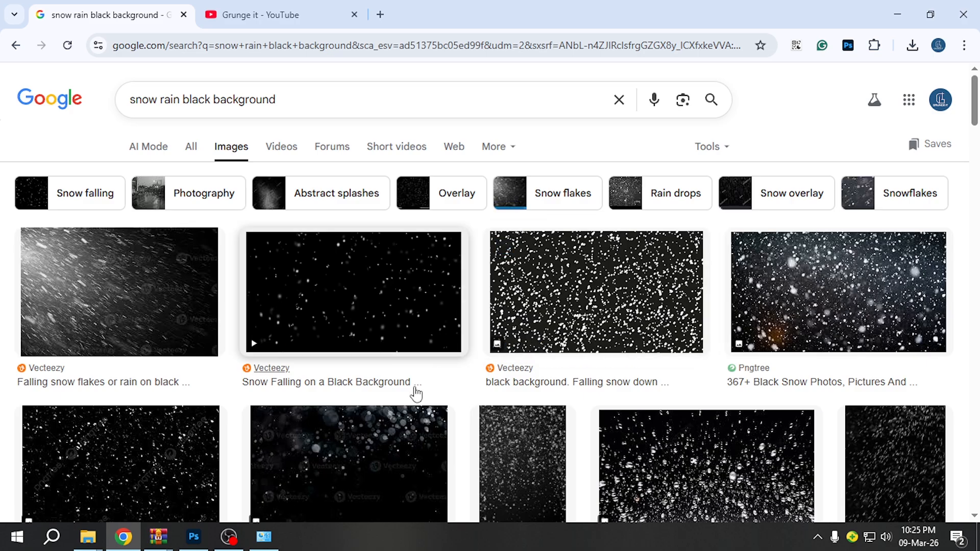
# Step: Open the Pngtree "Enchanting Snowflakes Descending On Black Background" result and copy its preview image
pyautogui.scroll(-3, 403, 398)
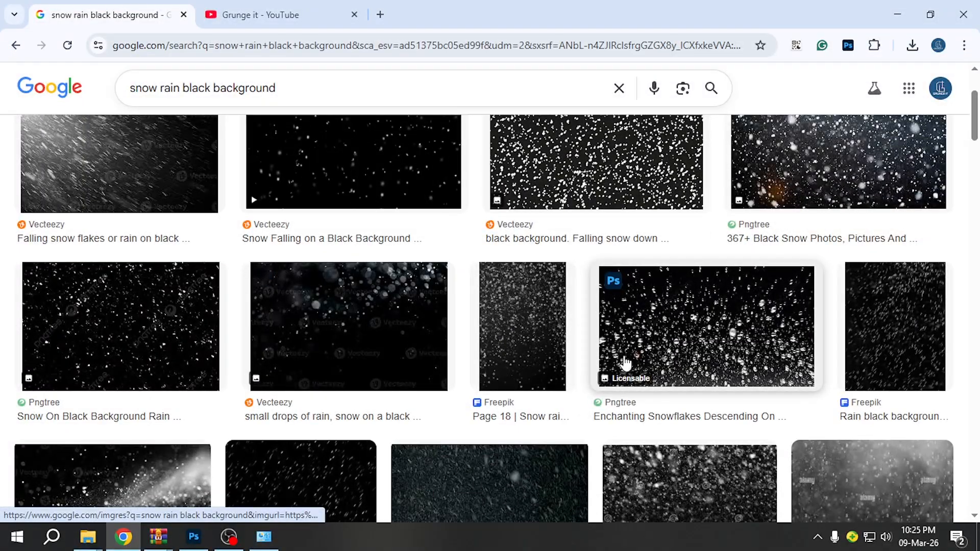
pyautogui.scroll(-3, 532, 321)
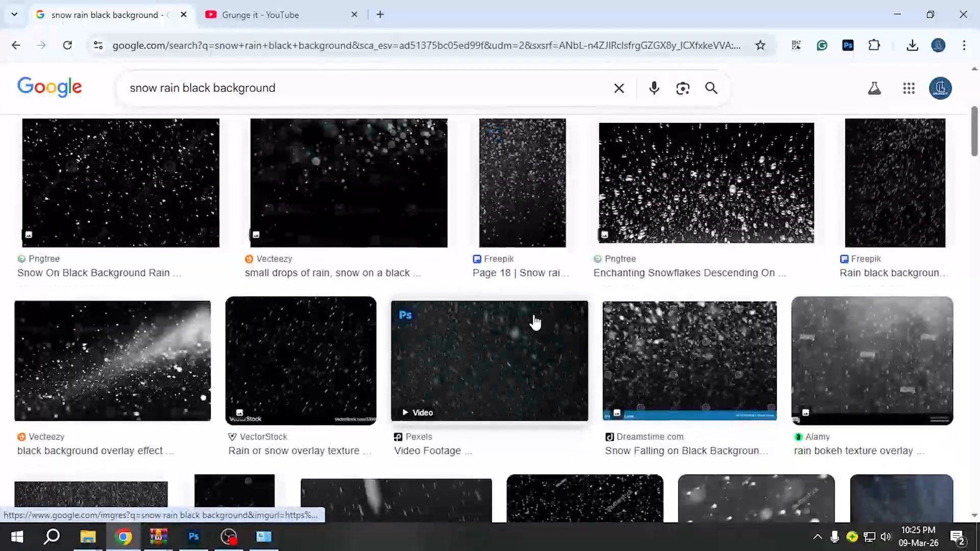
pyautogui.scroll(4, 535, 322)
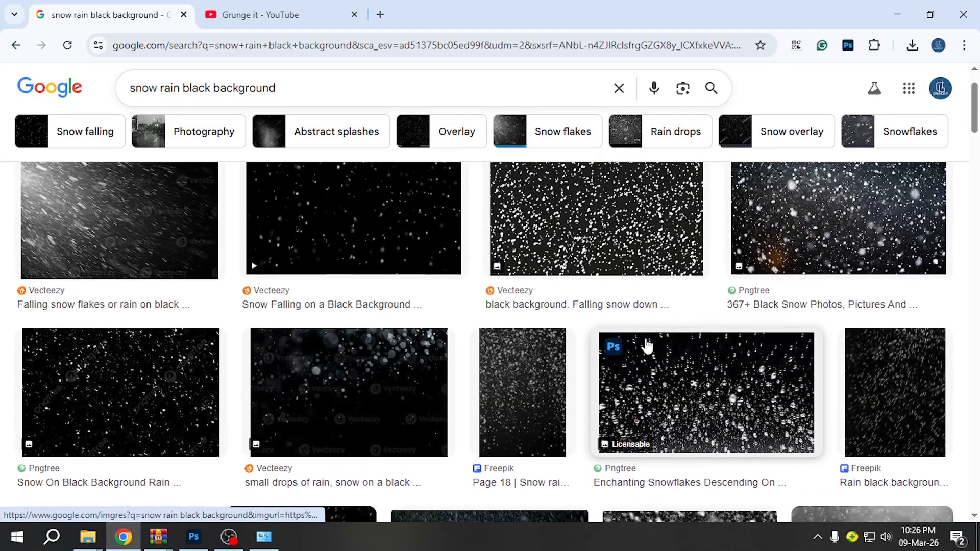
pyautogui.click(687, 384)
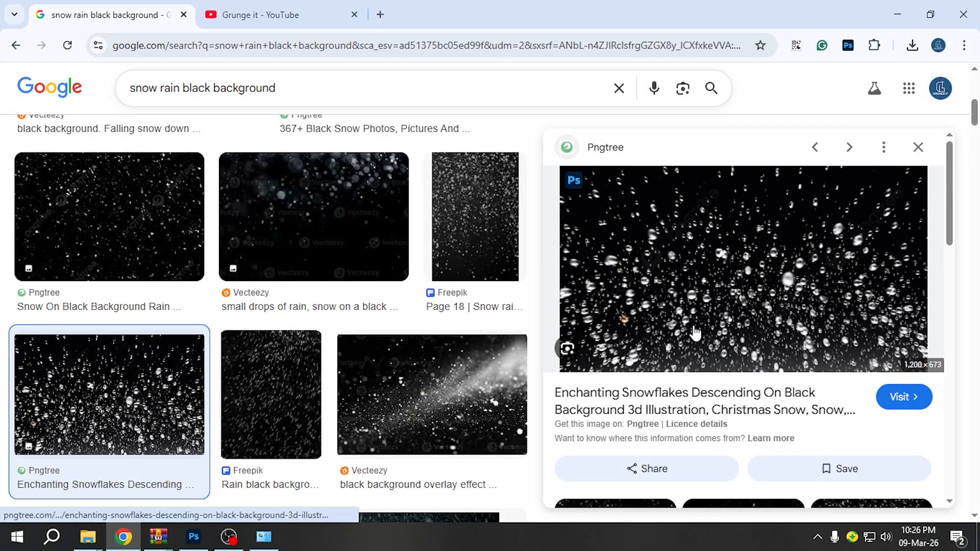
pyautogui.scroll(-3, 693, 332)
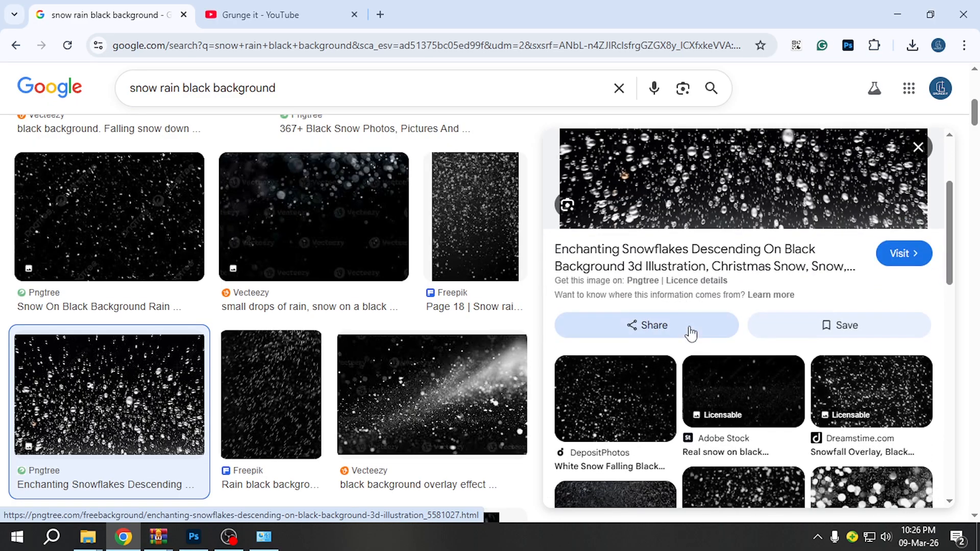
pyautogui.scroll(-3, 690, 331)
pyautogui.scroll(5, 806, 295)
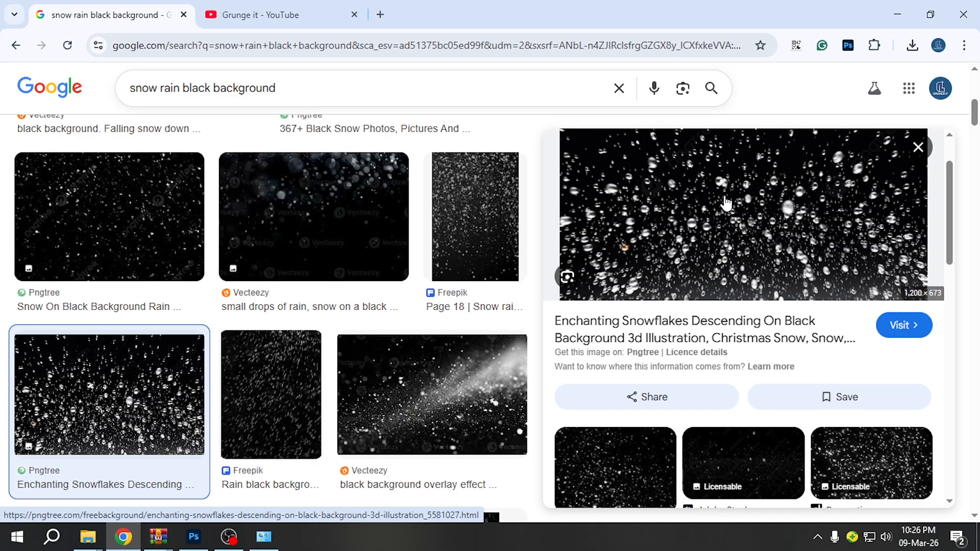
pyautogui.rightClick(712, 209)
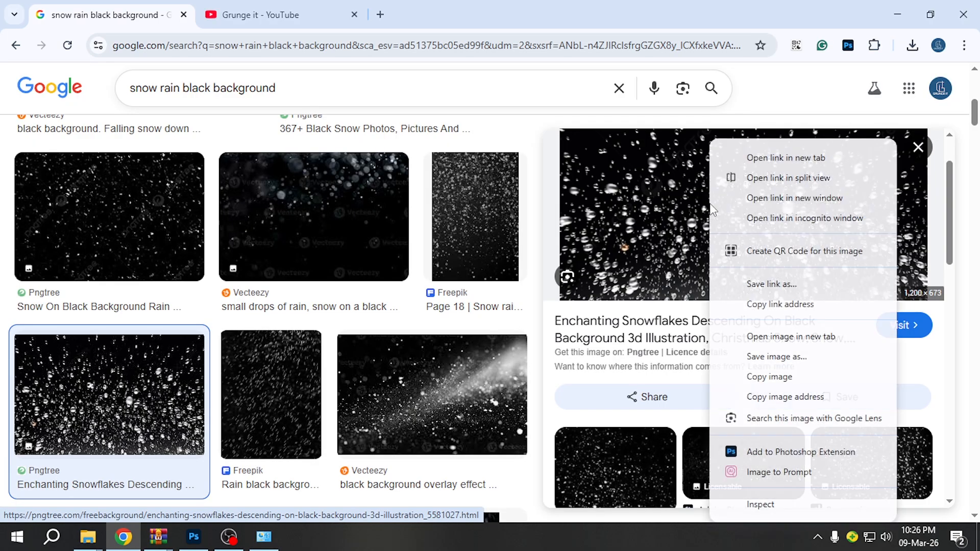
pyautogui.click(765, 377)
# Step: Paste the snowflake image into the Photoshop scene, positioned over the upper canvas, and convert its layer to a smart object
pyautogui.click(194, 537)
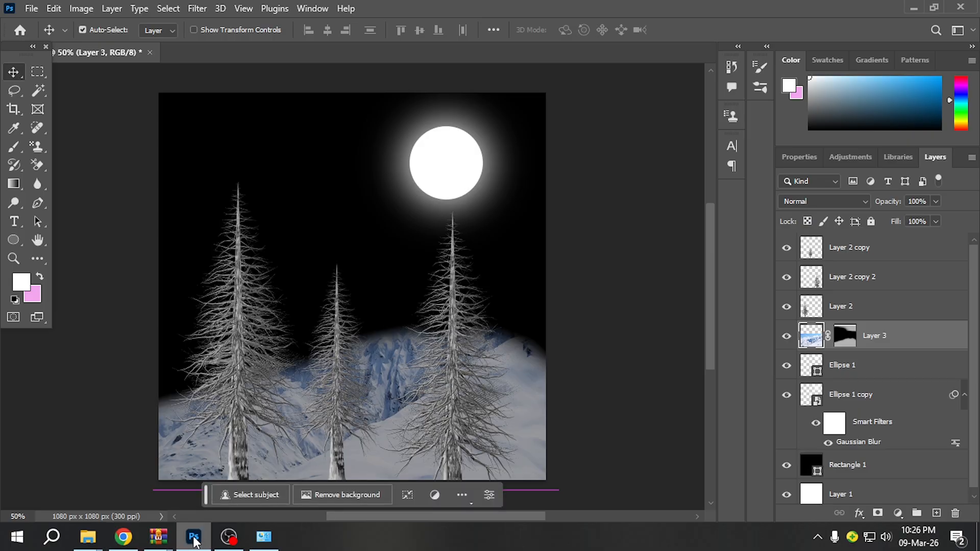
pyautogui.hotkey('ctrl', 'v')
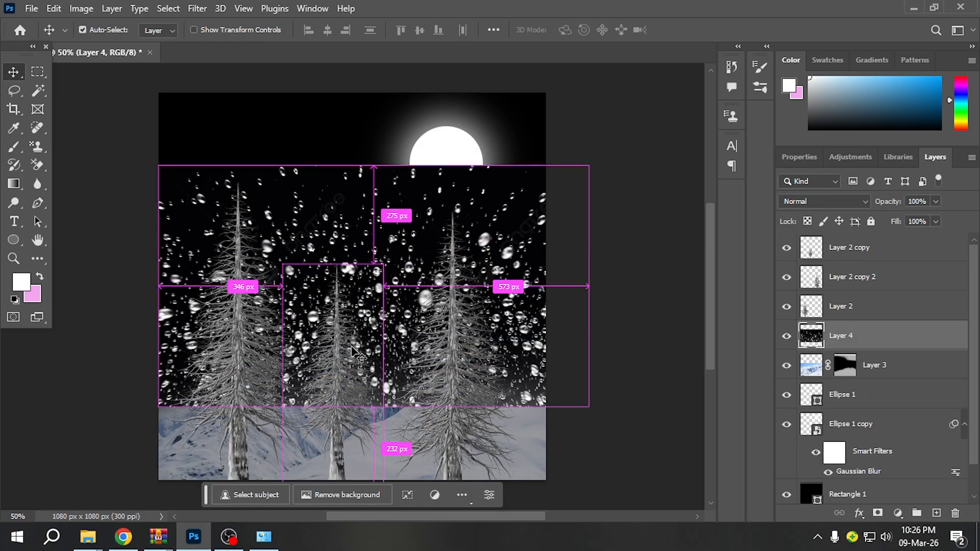
pyautogui.moveTo(398, 296); pyautogui.dragTo(376, 243)
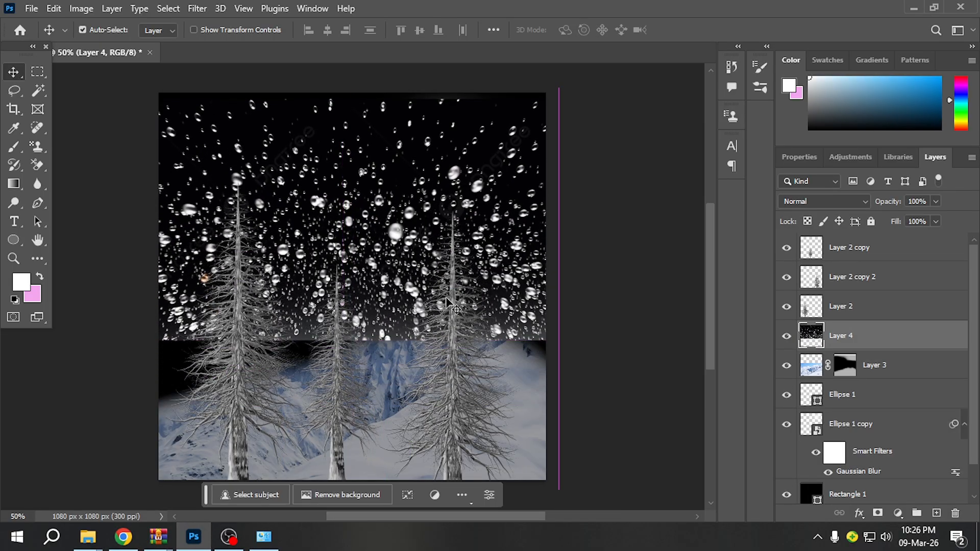
pyautogui.rightClick(869, 345)
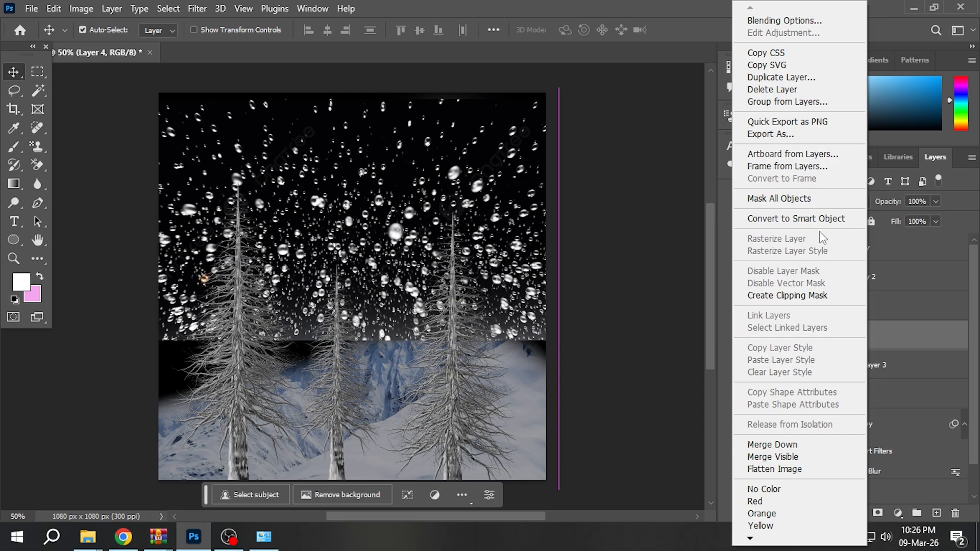
pyautogui.click(796, 218)
# Step: Stretch Layer 4 to about 1368 × 1093 px to cover the canvas and set its blend mode to Screen
pyautogui.hotkey('ctrl', 't')
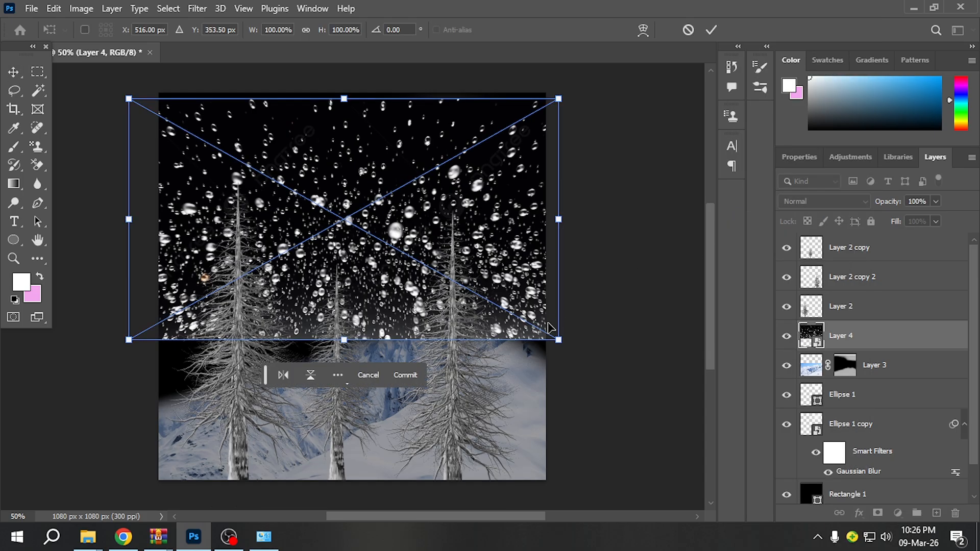
pyautogui.moveTo(558, 340); pyautogui.dragTo(614, 479)
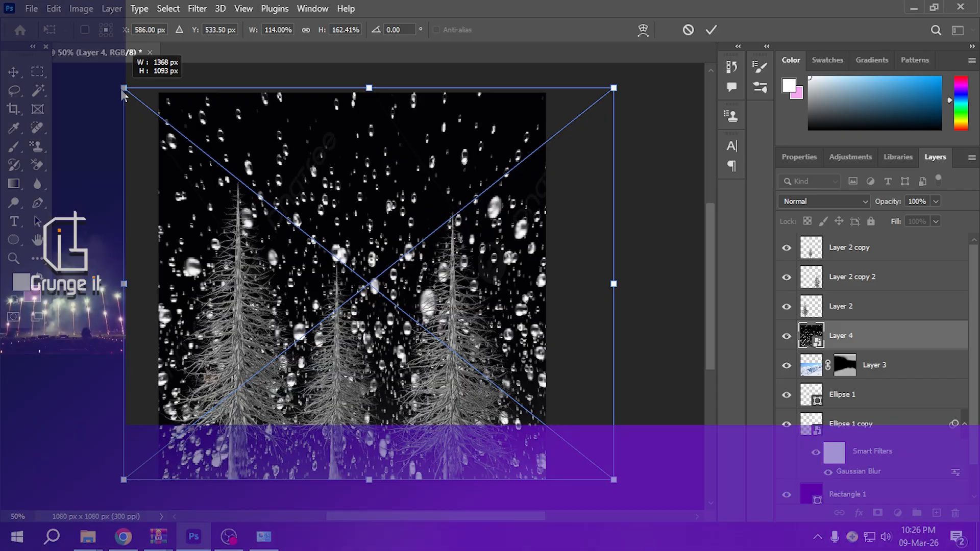
pyautogui.press('Return')
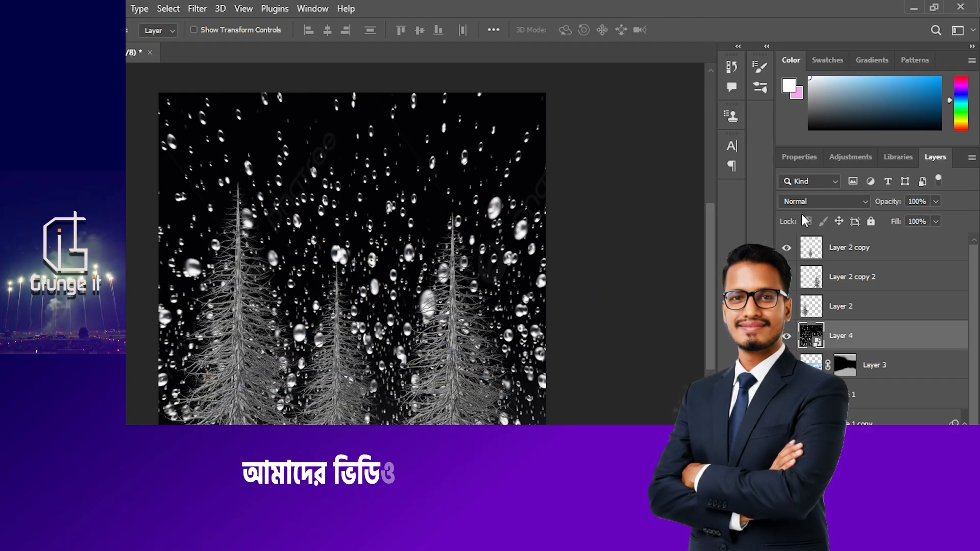
pyautogui.click(819, 203)
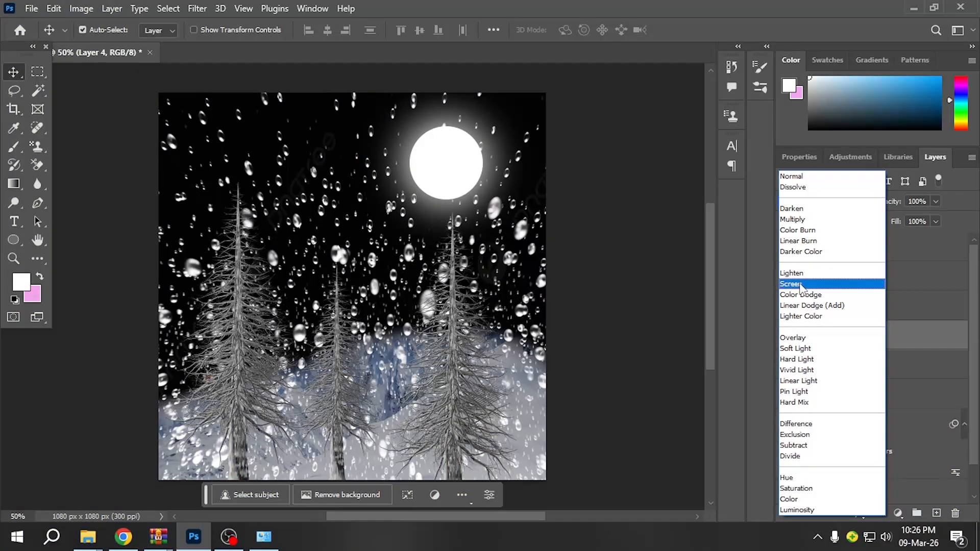
pyautogui.click(802, 284)
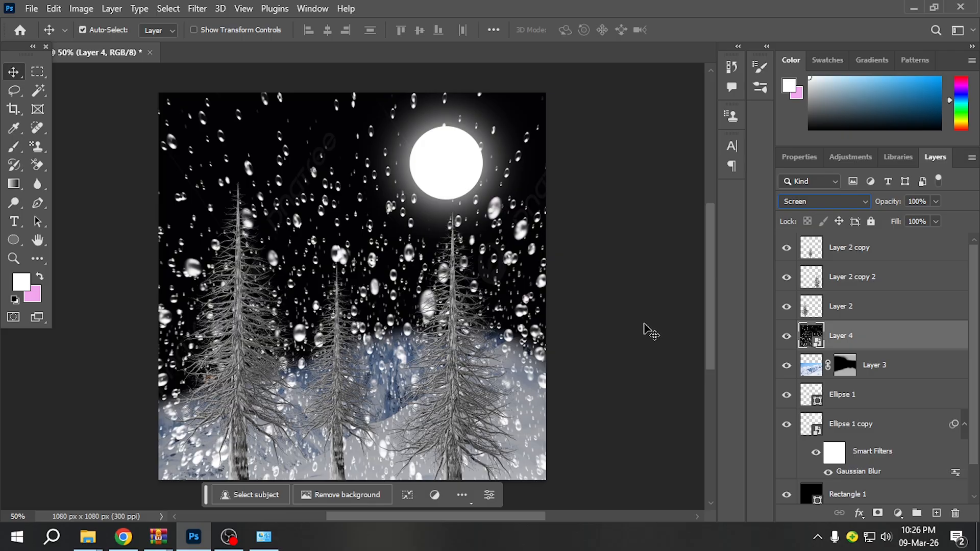
# Step: Delete the snowflake overlay Layer 4 from the scene
pyautogui.click(642, 328)
pyautogui.moveTo(536, 255); pyautogui.dragTo(438, 236)
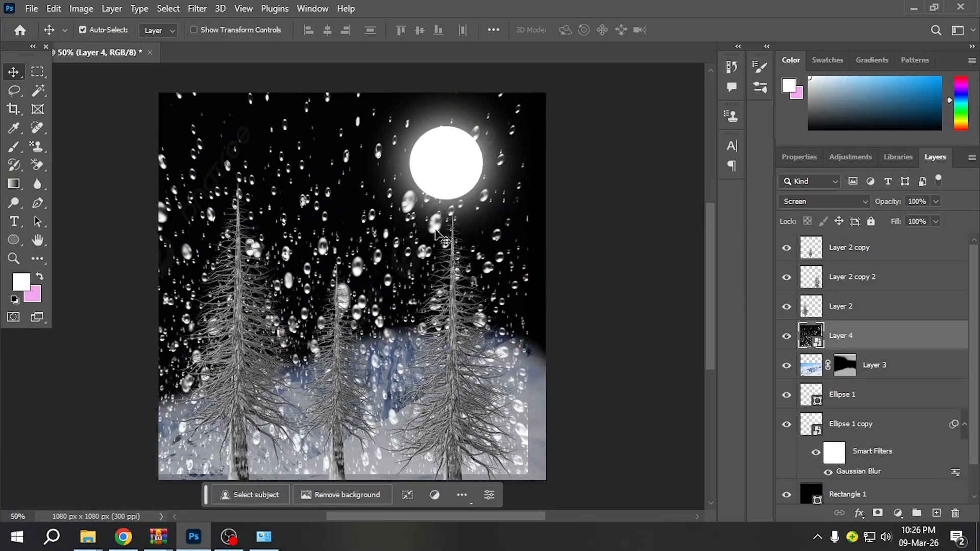
pyautogui.press('Delete')
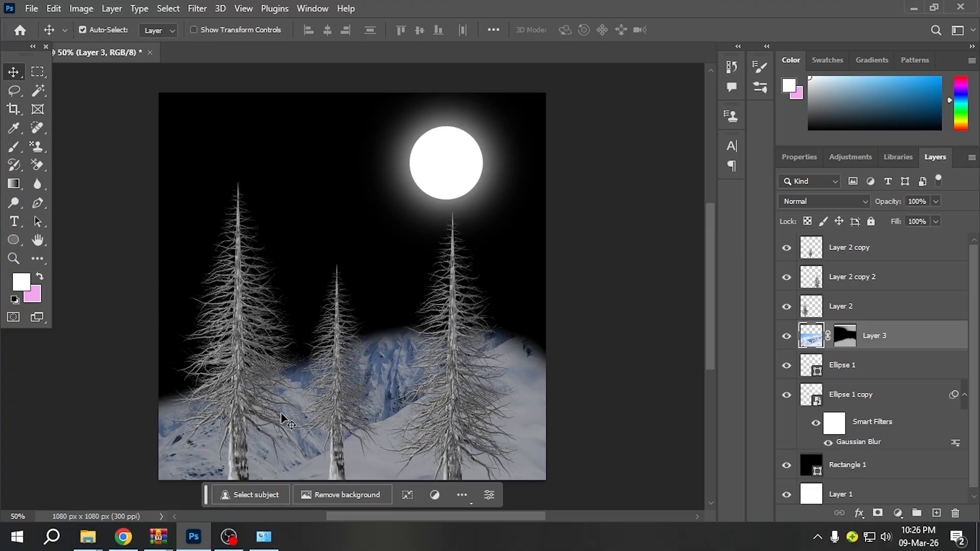
# Step: Switch to Chrome and preview the DepositPhotos white snow image and the Freepik rain black background image
pyautogui.click(123, 537)
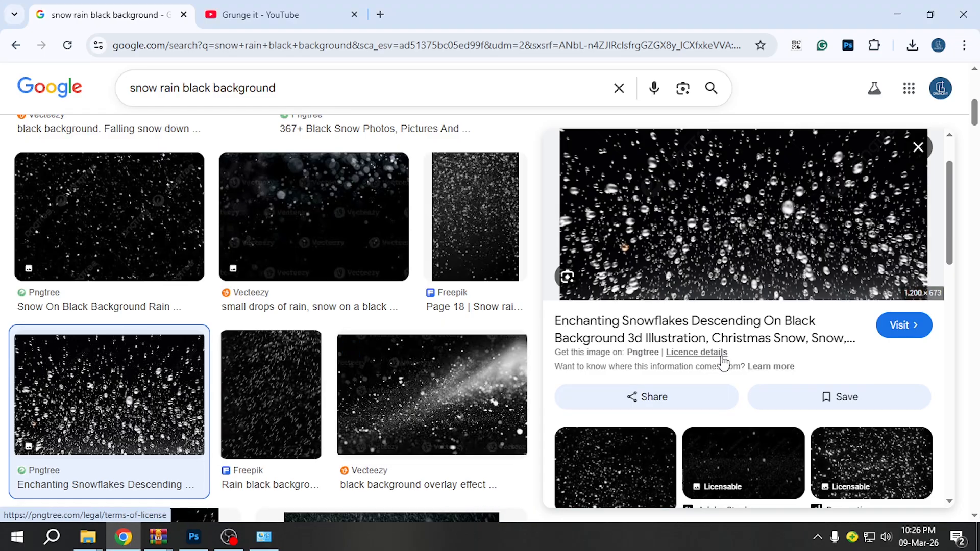
pyautogui.click(663, 400)
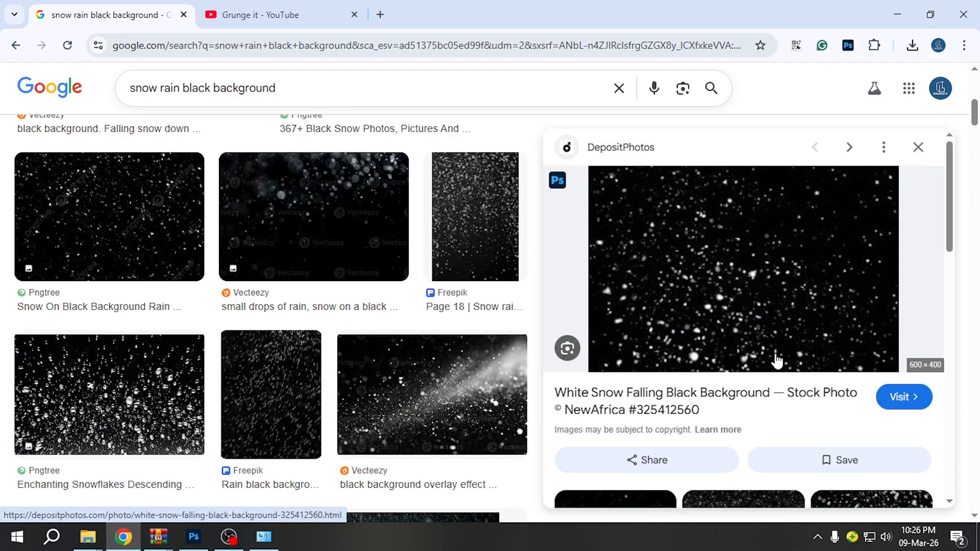
pyautogui.scroll(-5, 801, 311)
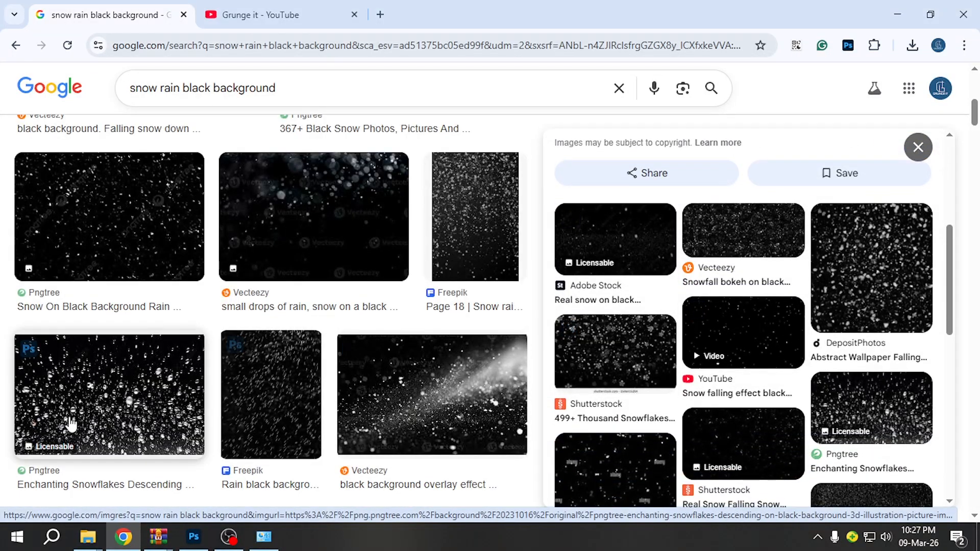
pyautogui.click(268, 414)
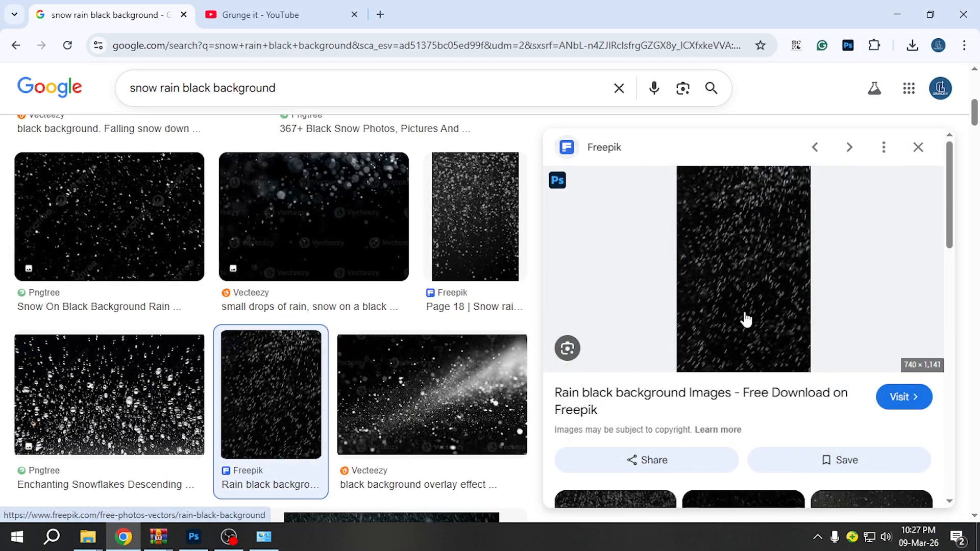
pyautogui.scroll(-4, 745, 321)
pyautogui.scroll(4, 746, 321)
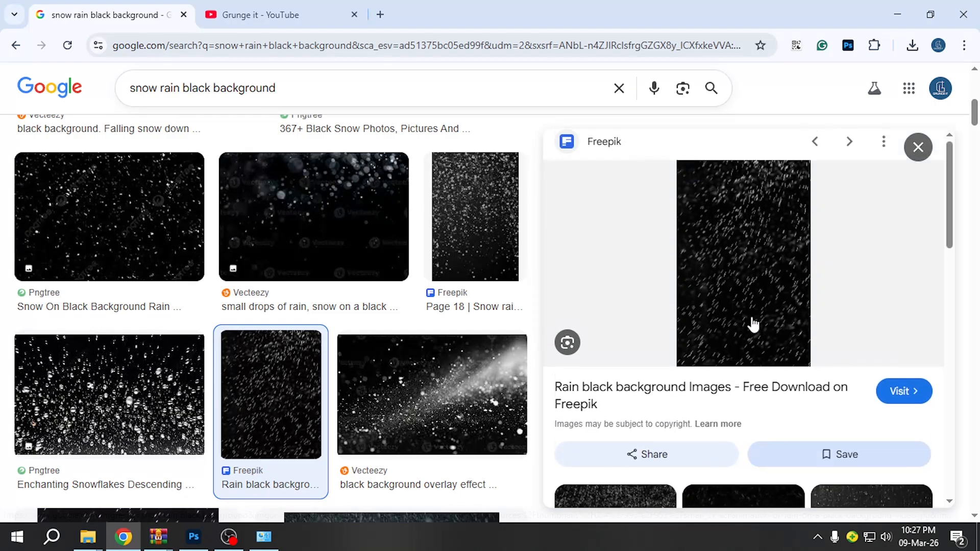
# Step: Open the Freepik "Rain black background" page, look over its images, and close the page
pyautogui.click(757, 301)
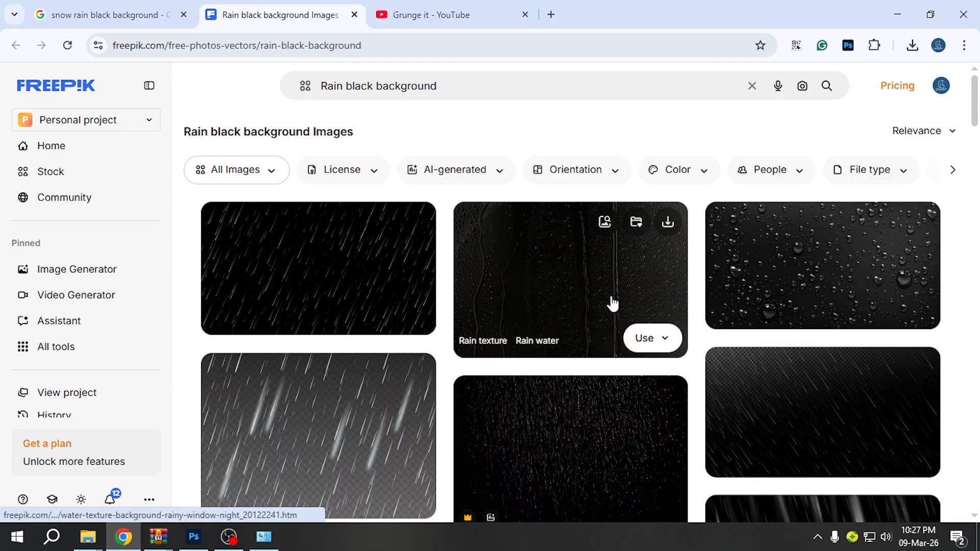
pyautogui.scroll(-5, 612, 304)
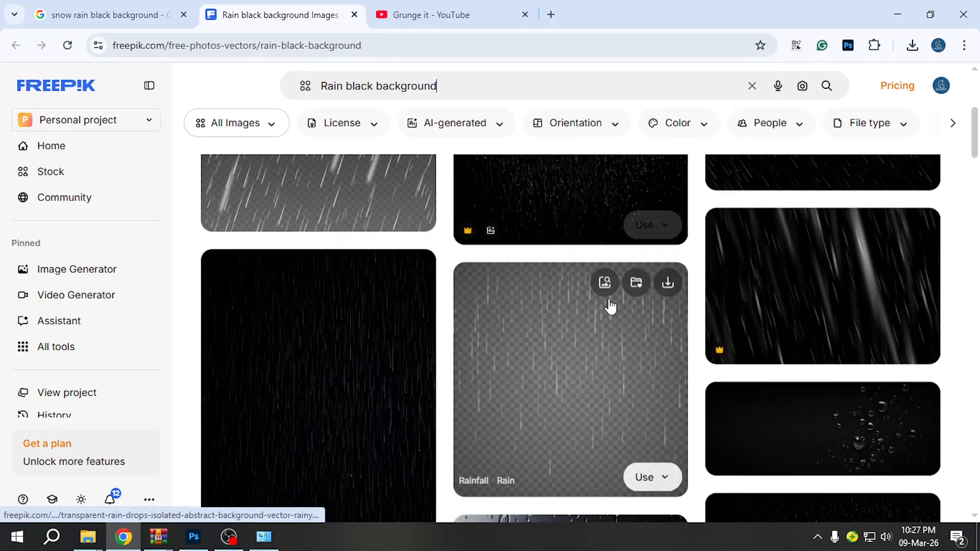
pyautogui.scroll(-1, 611, 306)
pyautogui.scroll(-5, 479, 315)
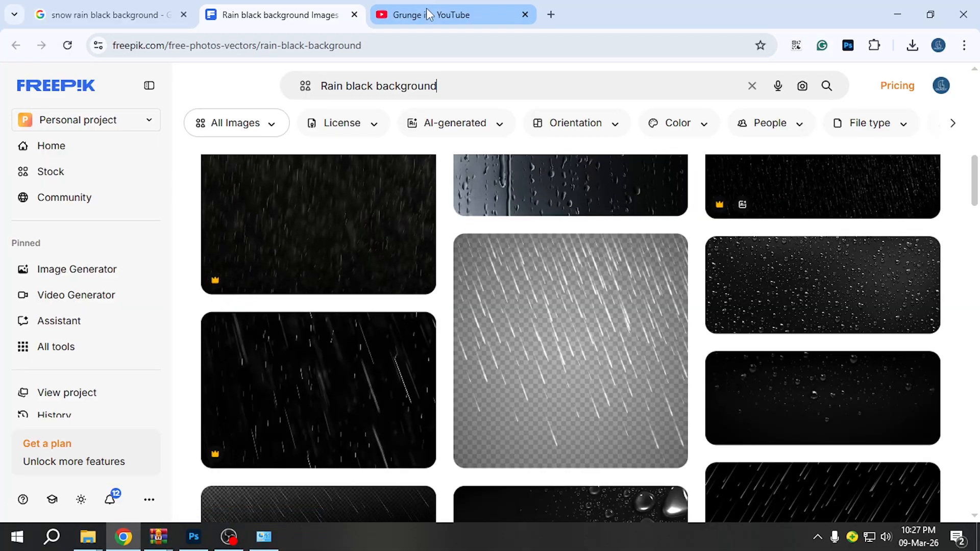
pyautogui.click(354, 14)
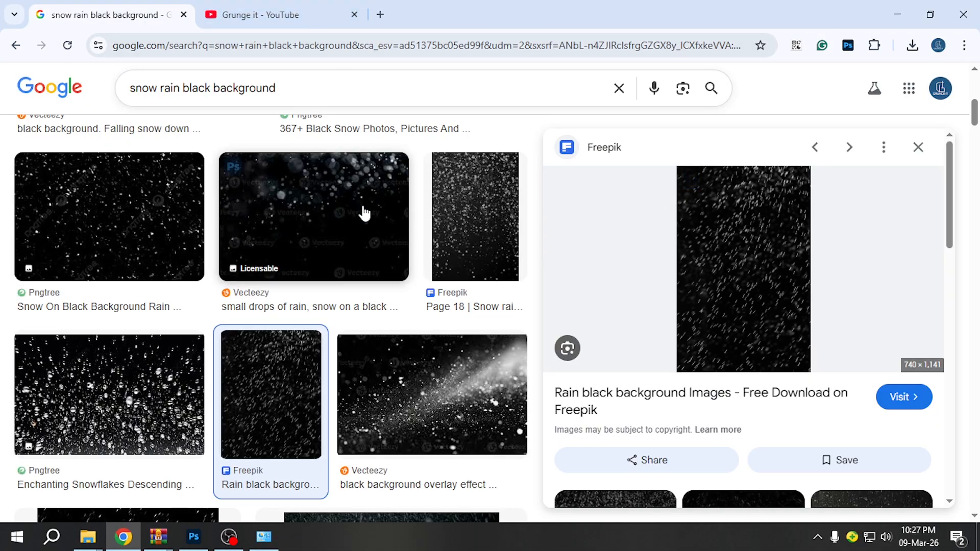
# Step: Look over more snow and rain images on black in the search results and the related images
pyautogui.scroll(-8, 361, 213)
pyautogui.scroll(2, 394, 267)
pyautogui.scroll(-3, 863, 408)
pyautogui.scroll(-5, 863, 408)
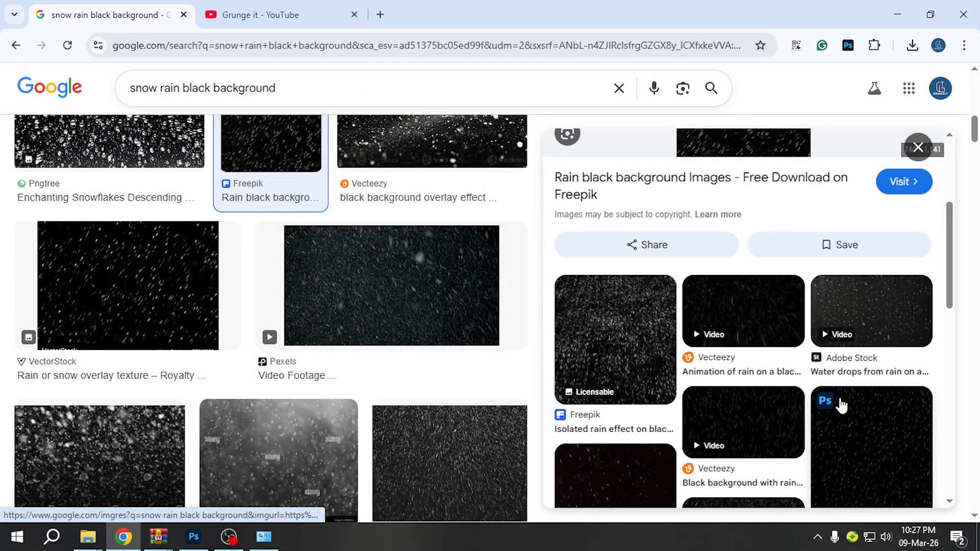
pyautogui.scroll(-3, 869, 317)
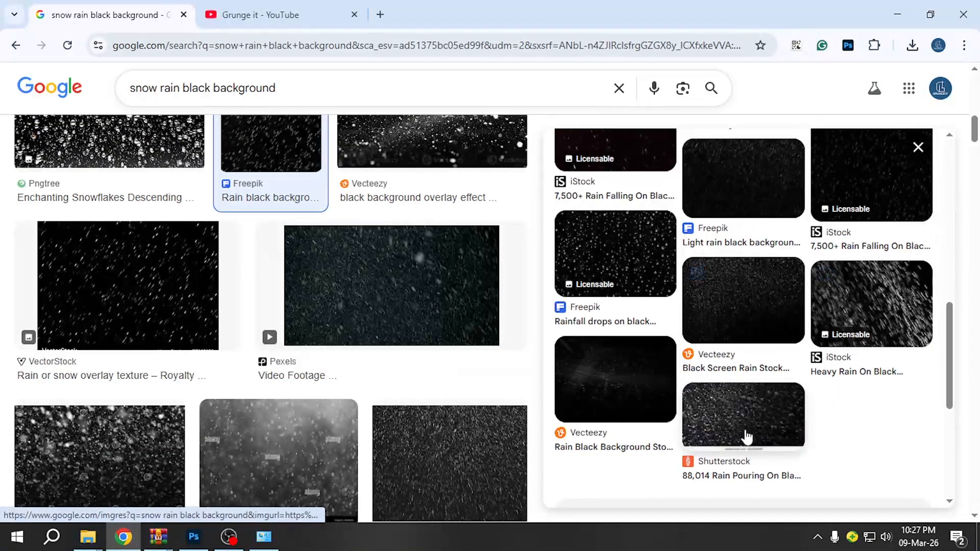
pyautogui.scroll(-4, 746, 434)
pyautogui.scroll(-4, 162, 363)
pyautogui.scroll(-5, 182, 361)
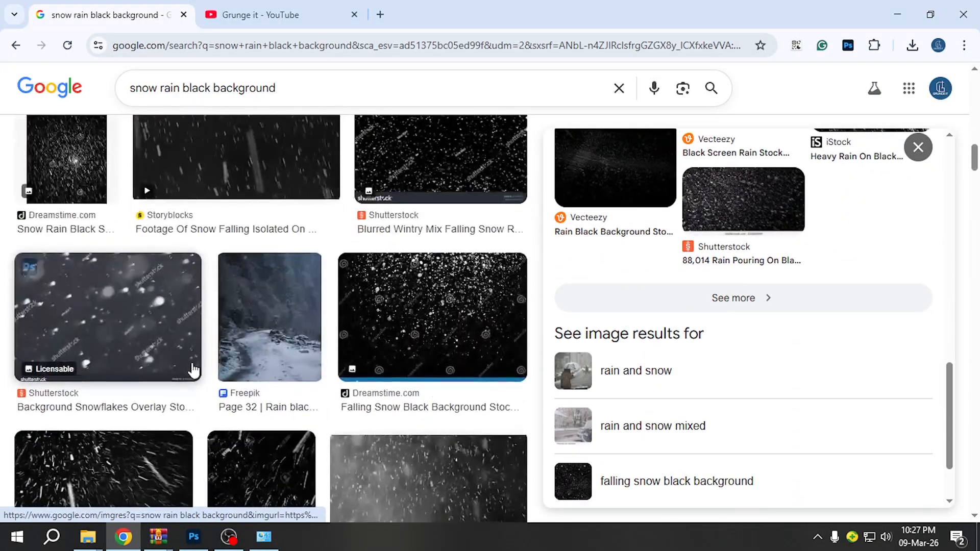
pyautogui.scroll(-5, 220, 367)
pyautogui.scroll(-10, 225, 369)
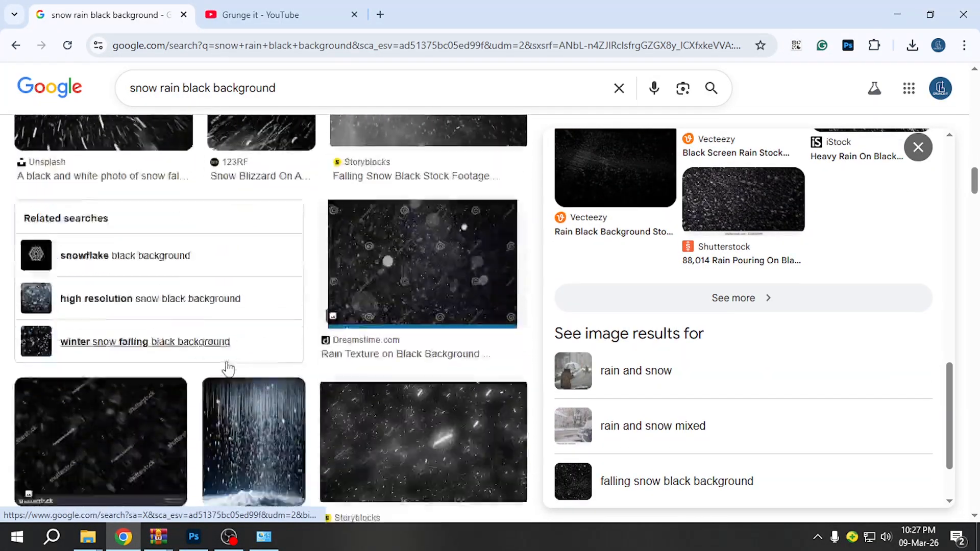
pyautogui.scroll(-4, 230, 368)
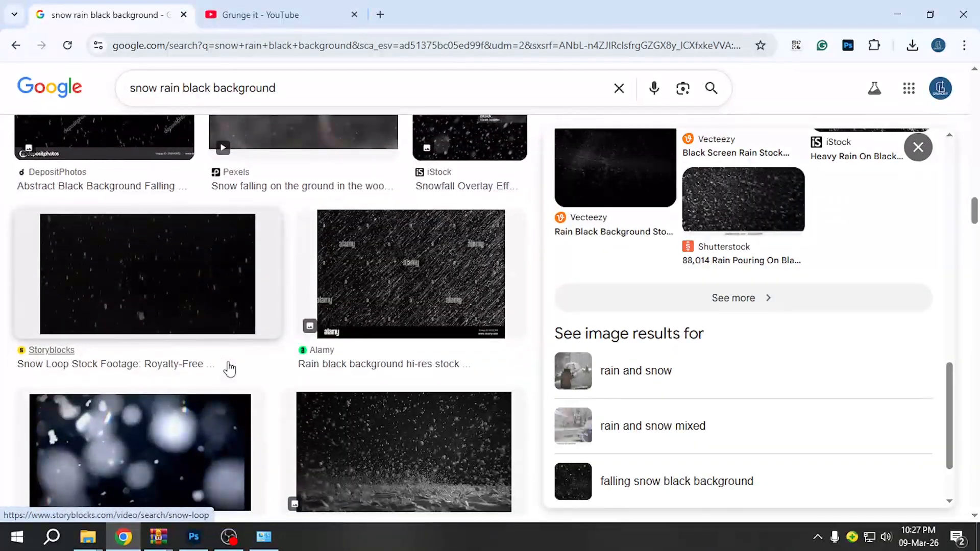
pyautogui.scroll(4, 437, 333)
pyautogui.scroll(5, 706, 300)
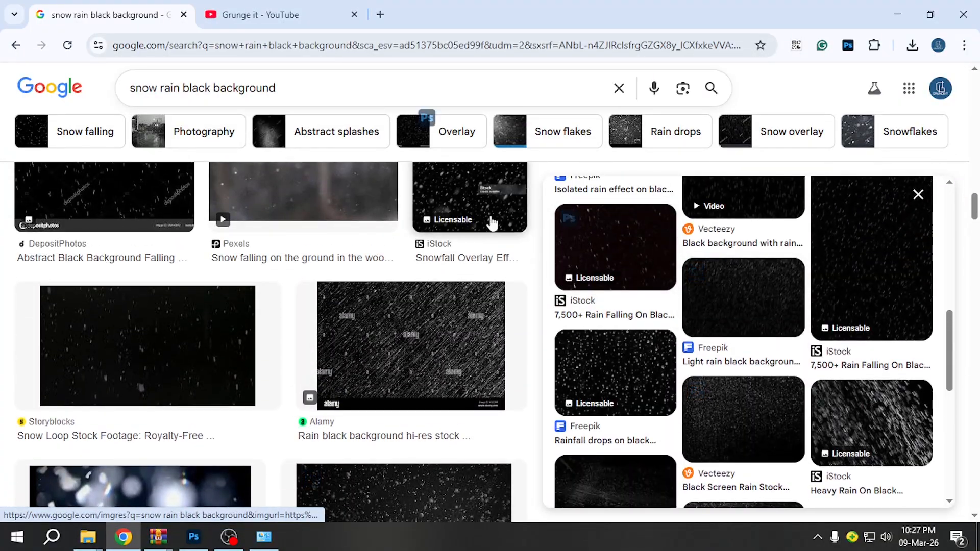
pyautogui.scroll(4, 490, 221)
# Step: Rerun the image search for "snow rain black background" and look over the results for a denser snow overlay
pyautogui.moveTo(294, 92); pyautogui.dragTo(194, 95)
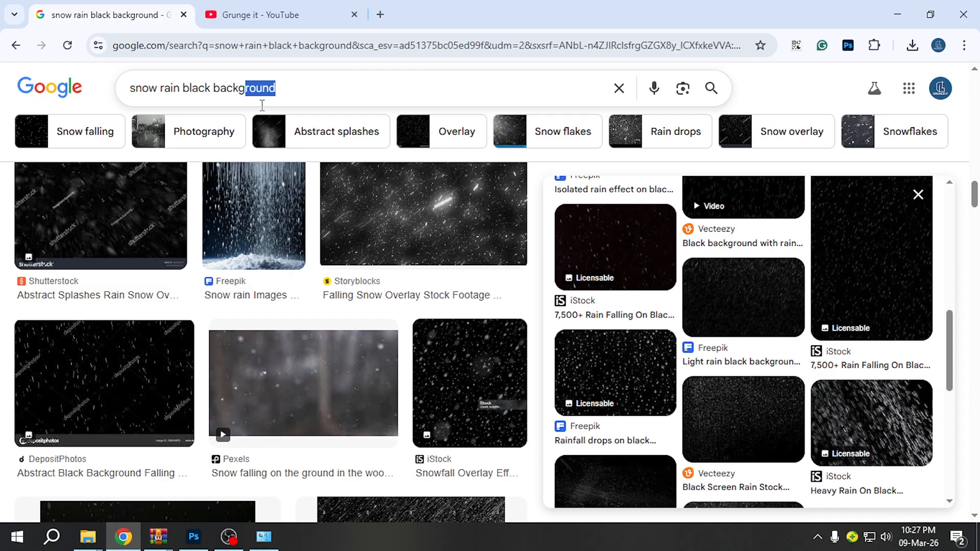
pyautogui.press('Return')
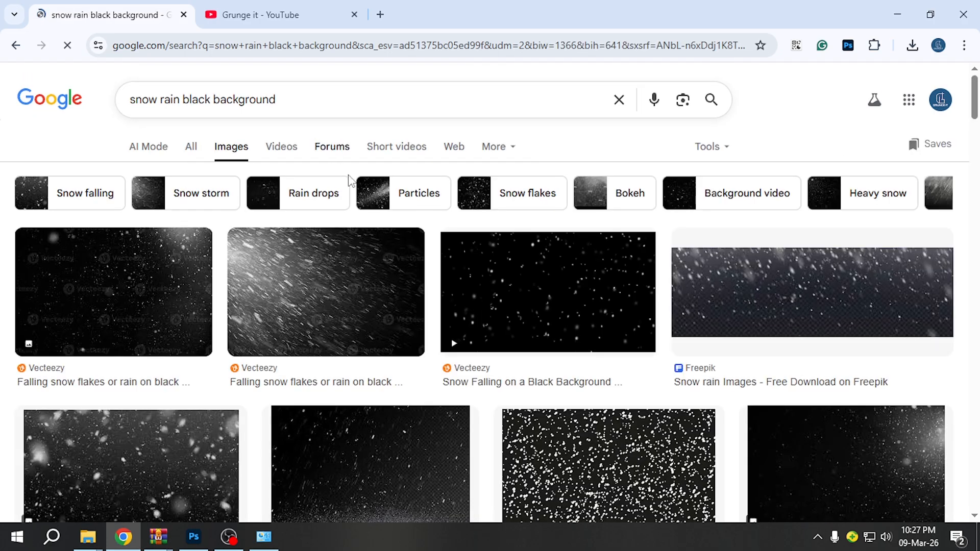
pyautogui.scroll(-1, 530, 305)
pyautogui.scroll(-2, 530, 305)
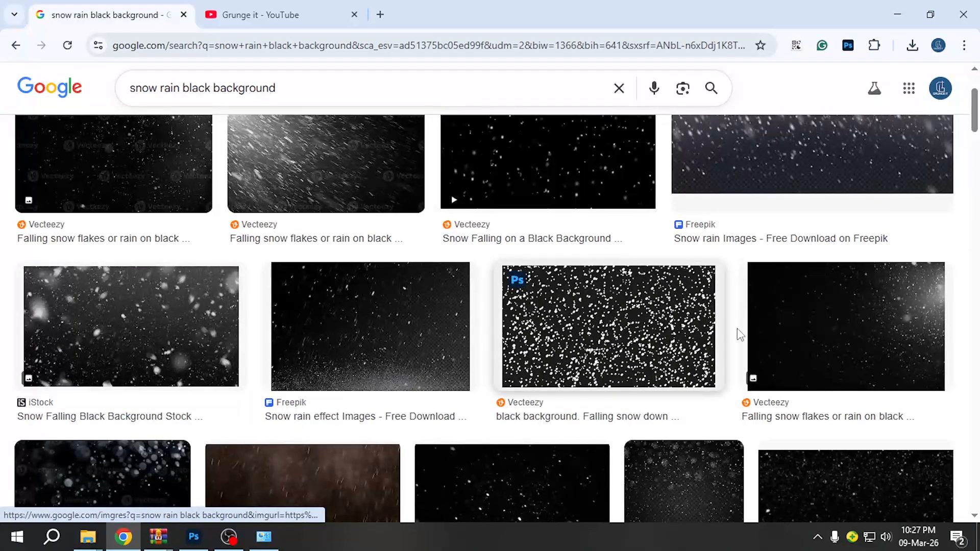
pyautogui.scroll(-5, 835, 336)
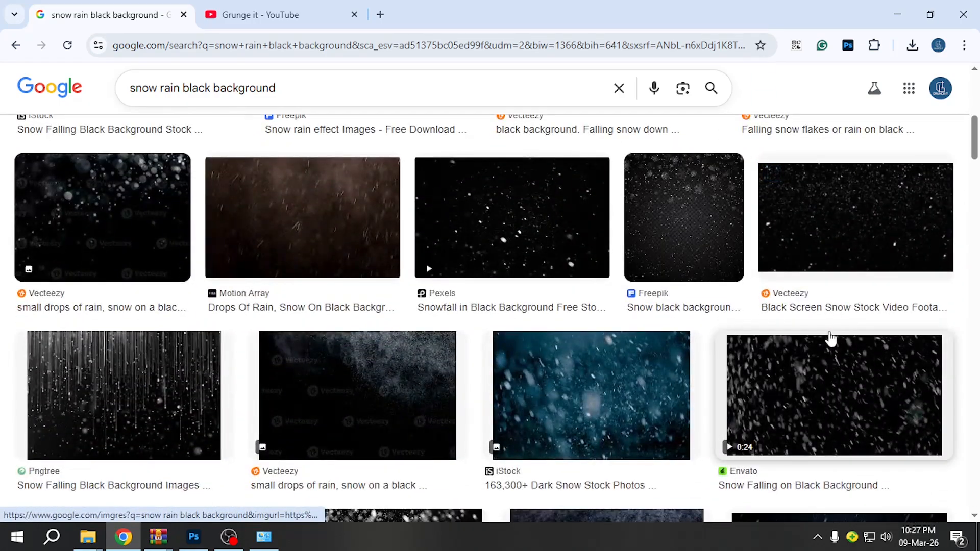
pyautogui.scroll(-2, 525, 346)
pyautogui.scroll(4, 408, 329)
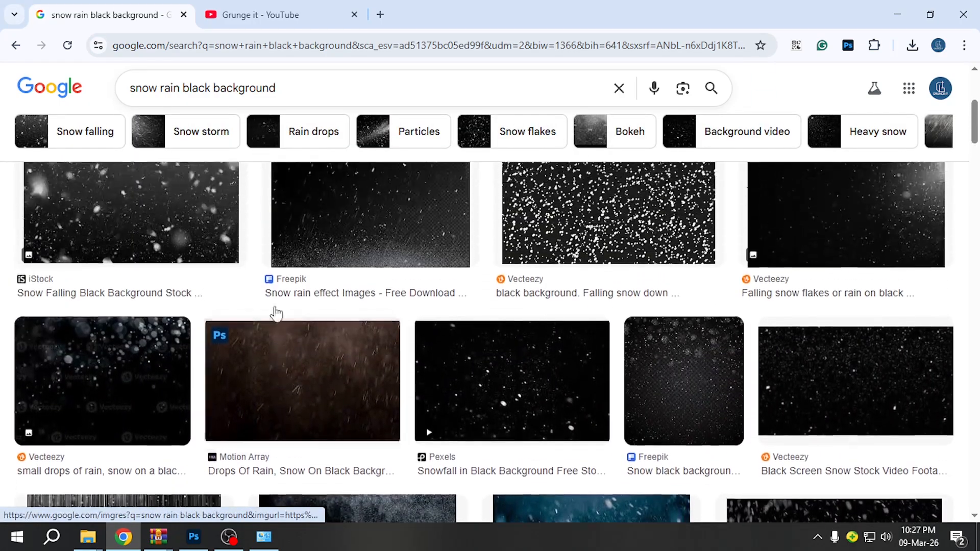
pyautogui.scroll(4, 275, 314)
pyautogui.scroll(-1, 306, 322)
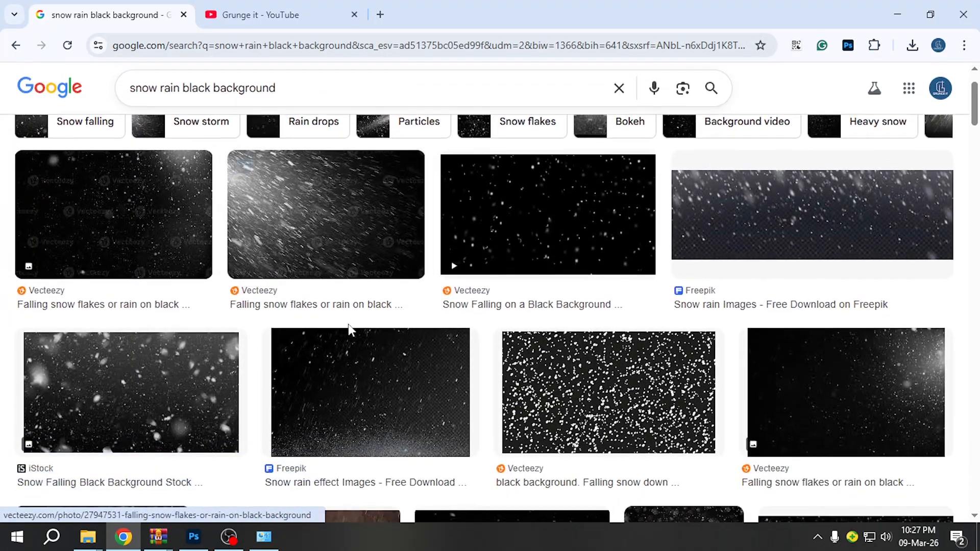
# Step: Open the Vecteezy "Flying rain or snow on black background" result and copy its preview image
pyautogui.click(572, 372)
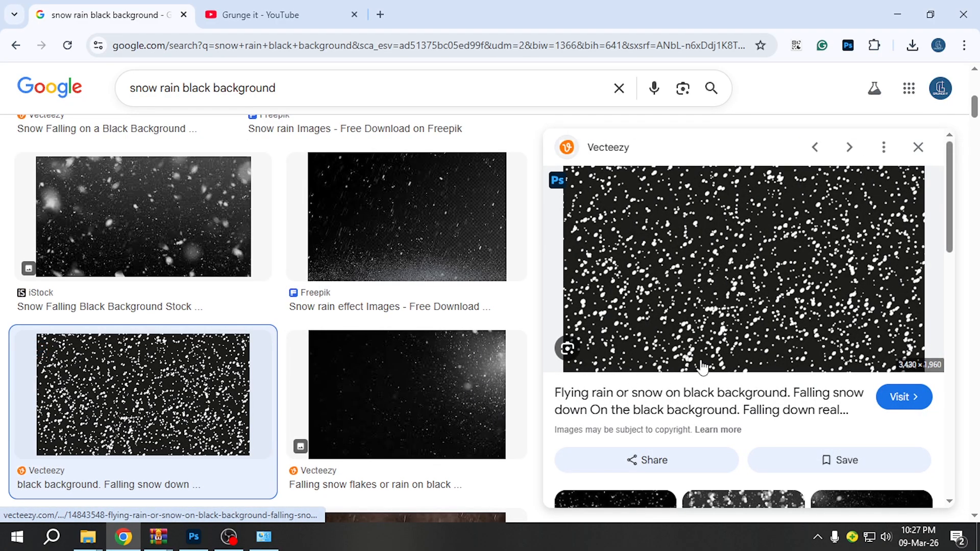
pyautogui.scroll(-4, 699, 373)
pyautogui.scroll(4, 693, 272)
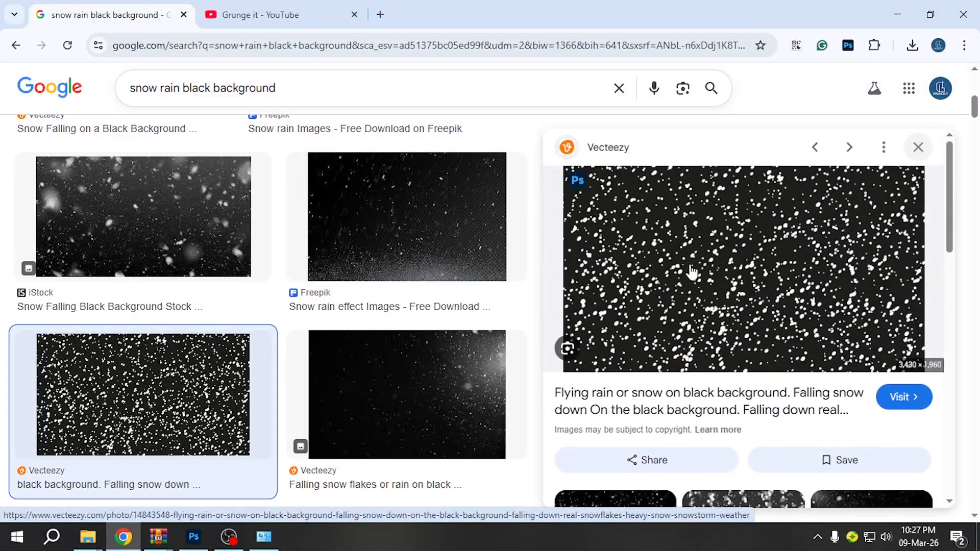
pyautogui.rightClick(689, 270)
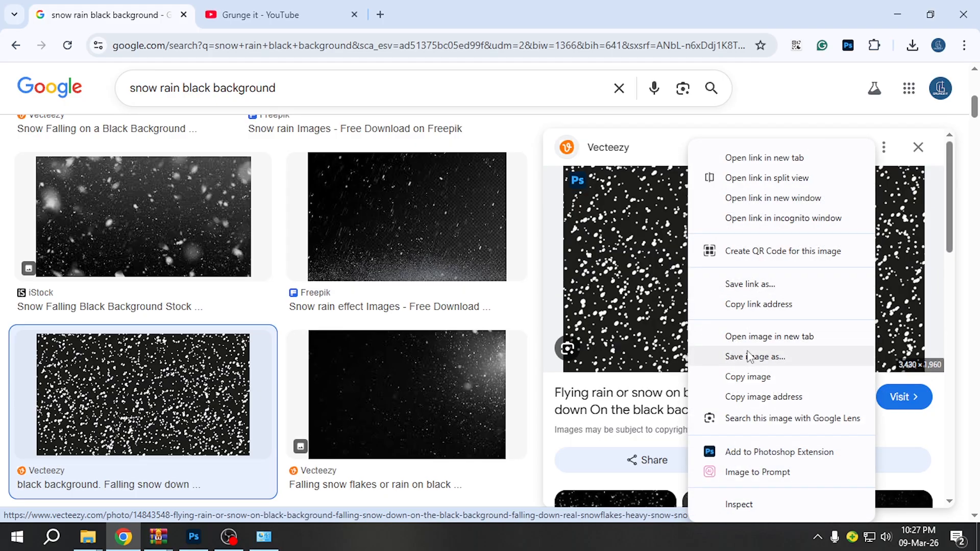
pyautogui.click(746, 378)
pyautogui.press('ctrl')
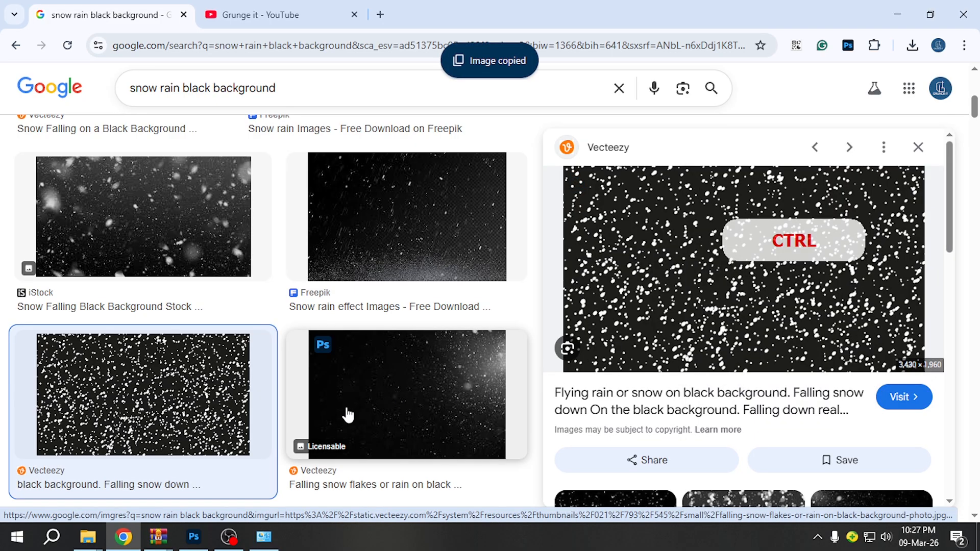
# Step: Paste the snow image into the Photoshop scene above Layer 3 and scale it to about 46.6% width and 41.5% height
pyautogui.click(194, 537)
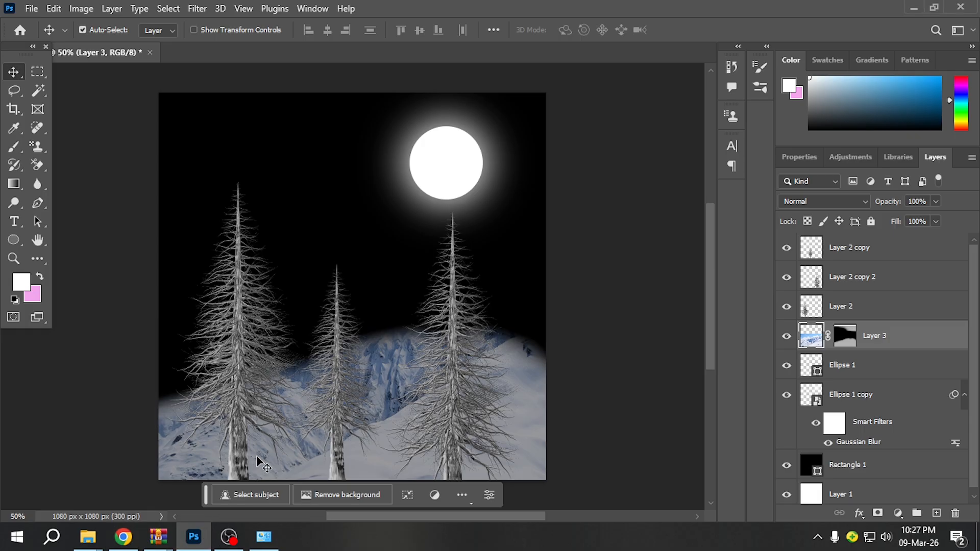
pyautogui.hotkey('ctrl', 'v')
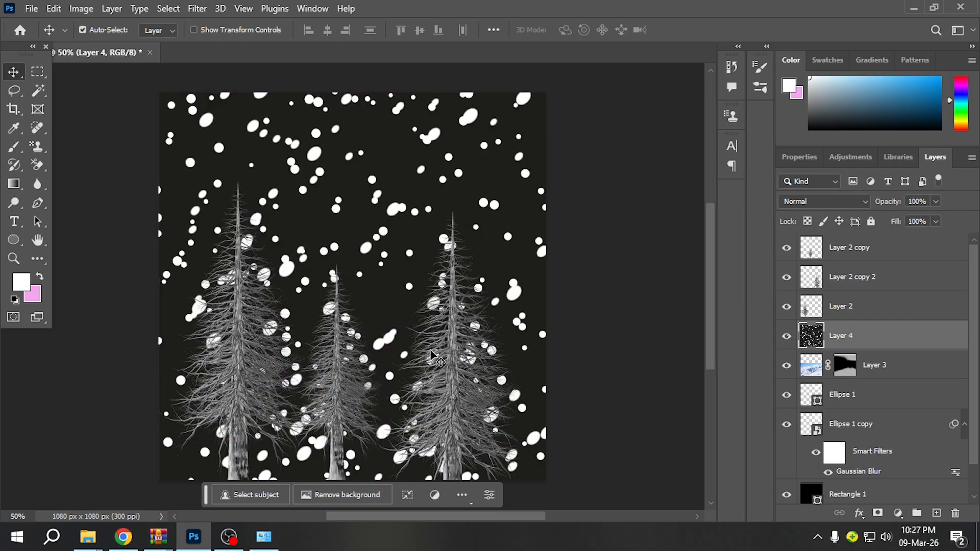
pyautogui.hotkey('ctrl', 't')
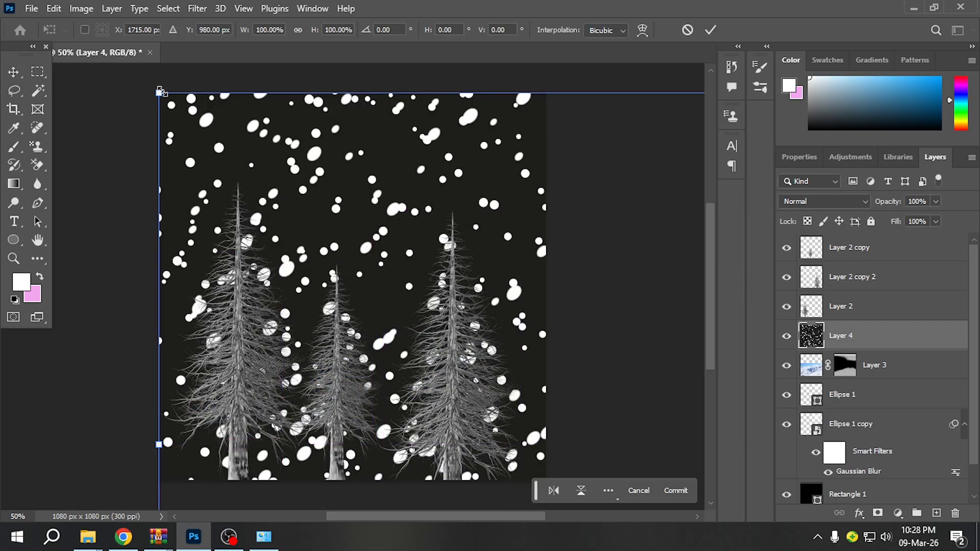
pyautogui.moveTo(160, 90)
pyautogui.mouseDown()
pyautogui.moveTo(332, 252)
pyautogui.moveTo(470, 306)
pyautogui.moveTo(168, 134)
pyautogui.moveTo(162, 77)
pyautogui.mouseUp()
pyautogui.scroll(1, 200, 135)
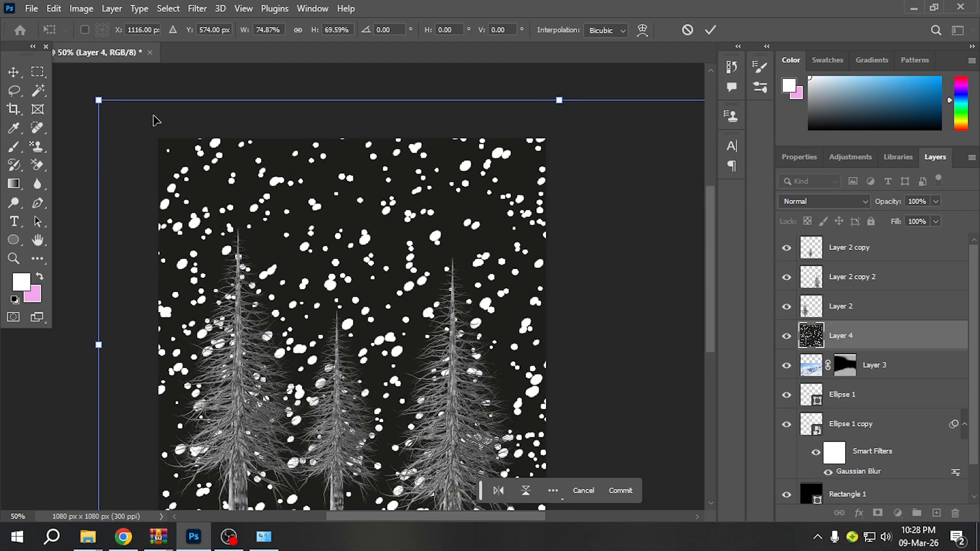
pyautogui.moveTo(104, 100); pyautogui.dragTo(174, 163)
pyautogui.scroll(-1, 309, 222)
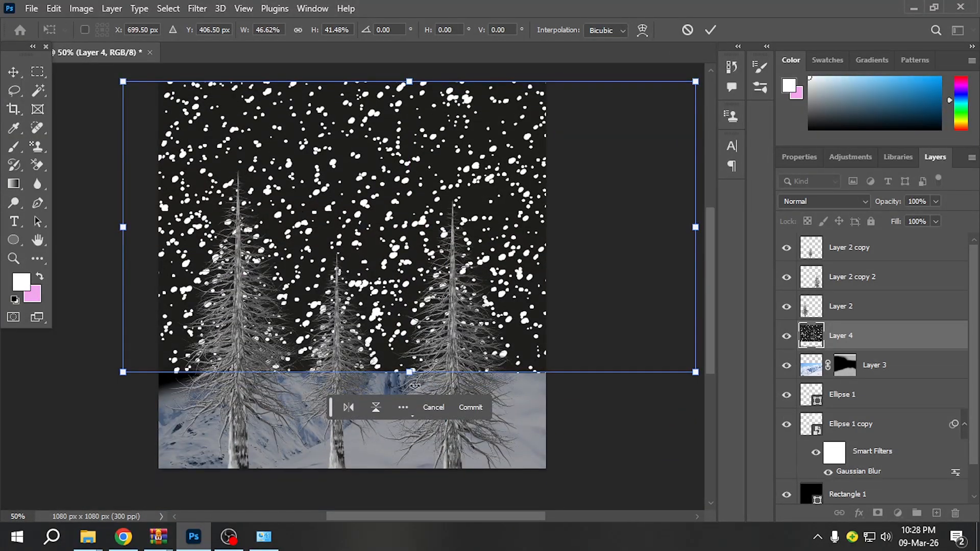
# Step: Stretch the snow layer to about 42.8% height, position it over the lower canvas, and set its blend mode to Screen
pyautogui.moveTo(409, 371)
pyautogui.mouseDown()
pyautogui.moveTo(413, 405)
pyautogui.moveTo(405, 410)
pyautogui.moveTo(399, 382)
pyautogui.mouseUp()
pyautogui.moveTo(379, 308); pyautogui.dragTo(379, 396)
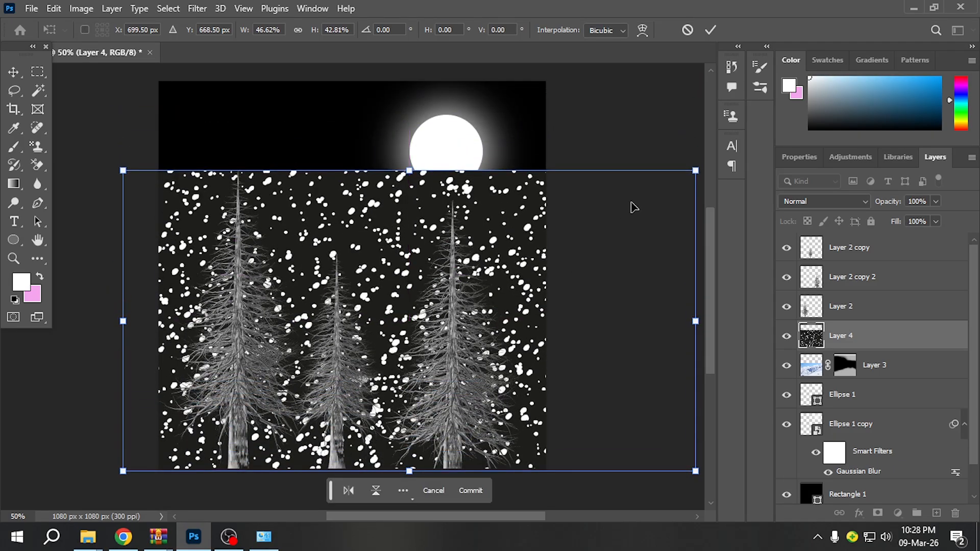
pyautogui.click(820, 202)
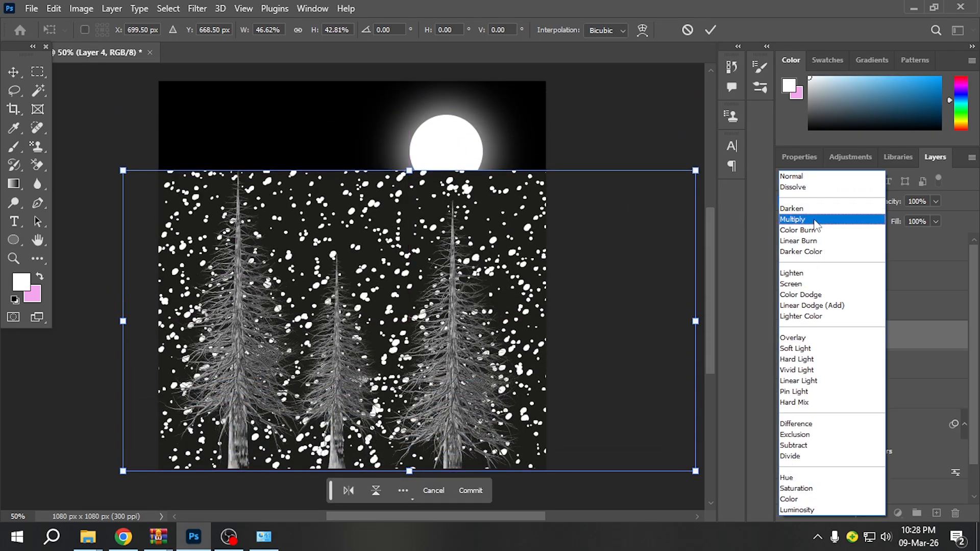
pyautogui.click(793, 283)
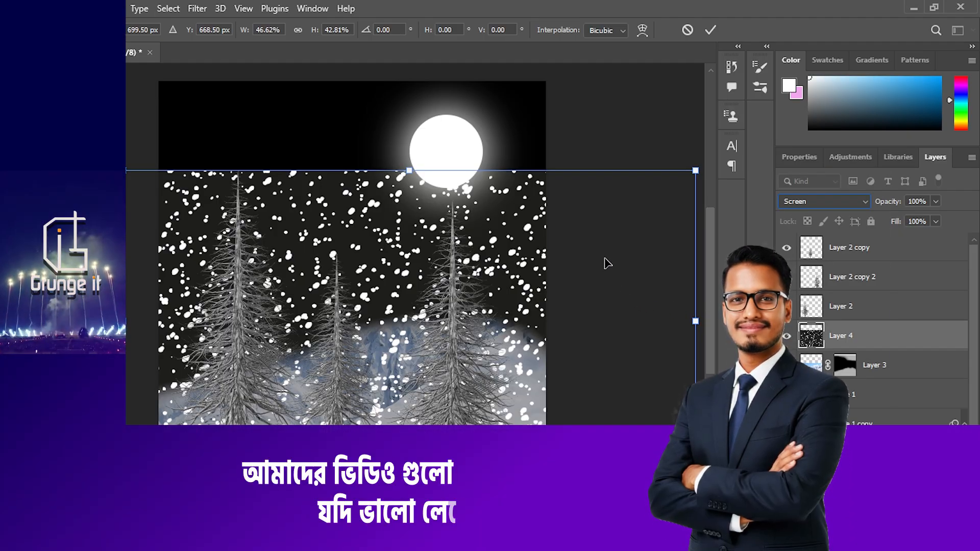
# Step: Lower the snow layer's opacity to 32% and commit its transform
pyautogui.moveTo(936, 201); pyautogui.dragTo(913, 230)
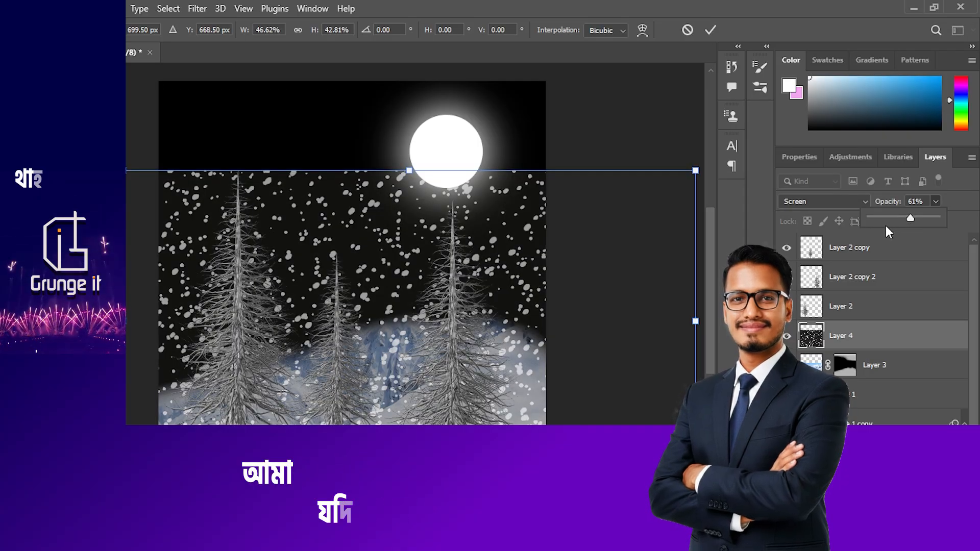
pyautogui.moveTo(910, 218); pyautogui.dragTo(891, 220)
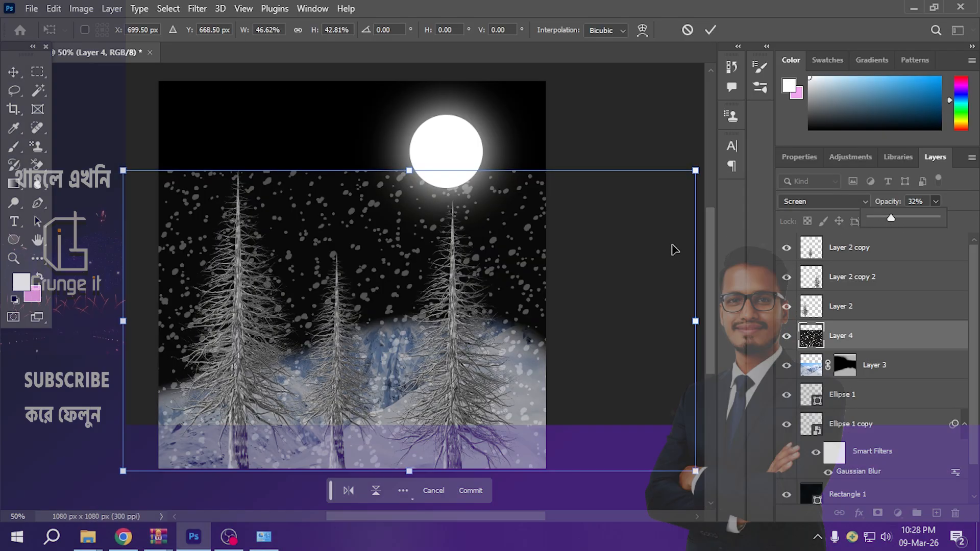
pyautogui.click(672, 249)
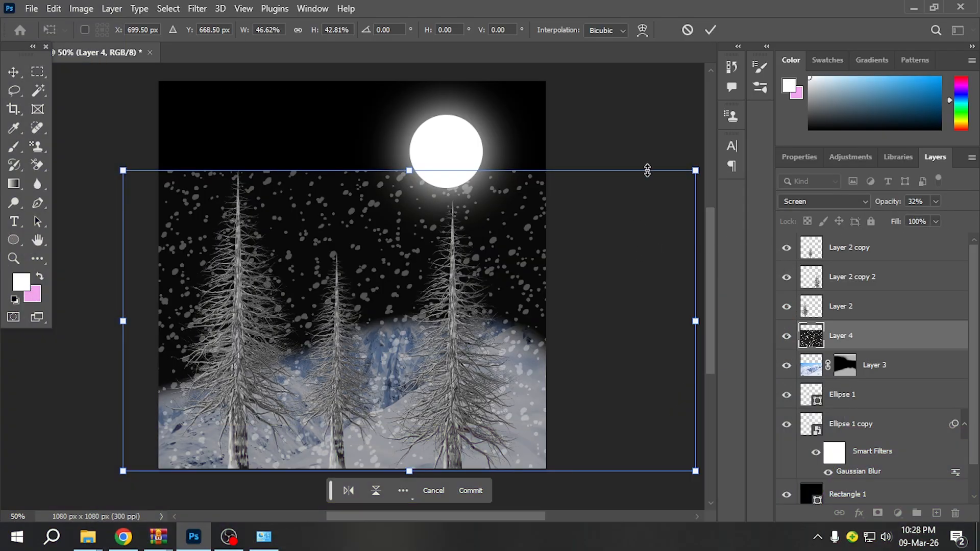
pyautogui.click(14, 72)
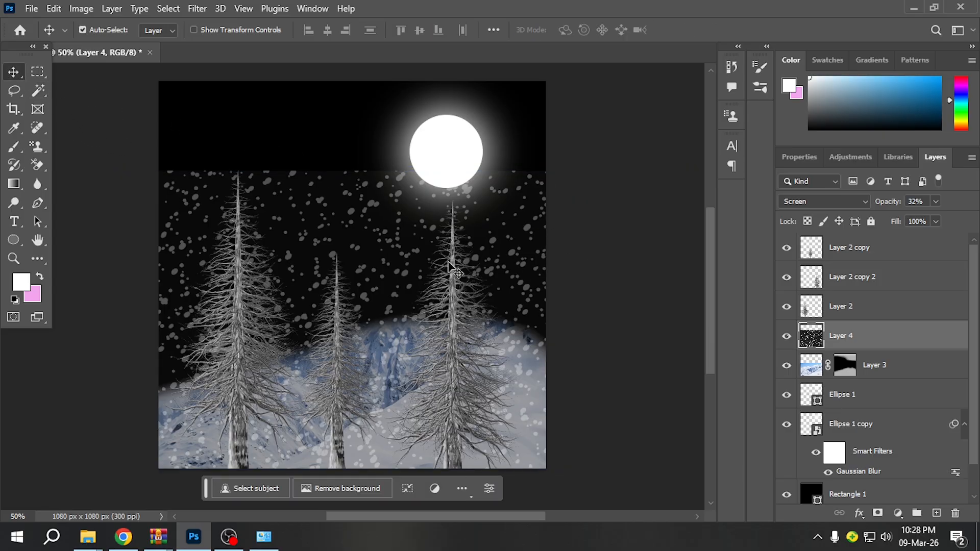
# Step: Undo the snow layer's opacity, Screen blending and scaling changes
pyautogui.hotkey('ctrl', 'z')
pyautogui.hotkey('ctrl', 'z')
pyautogui.hotkey('ctrl', 'z')
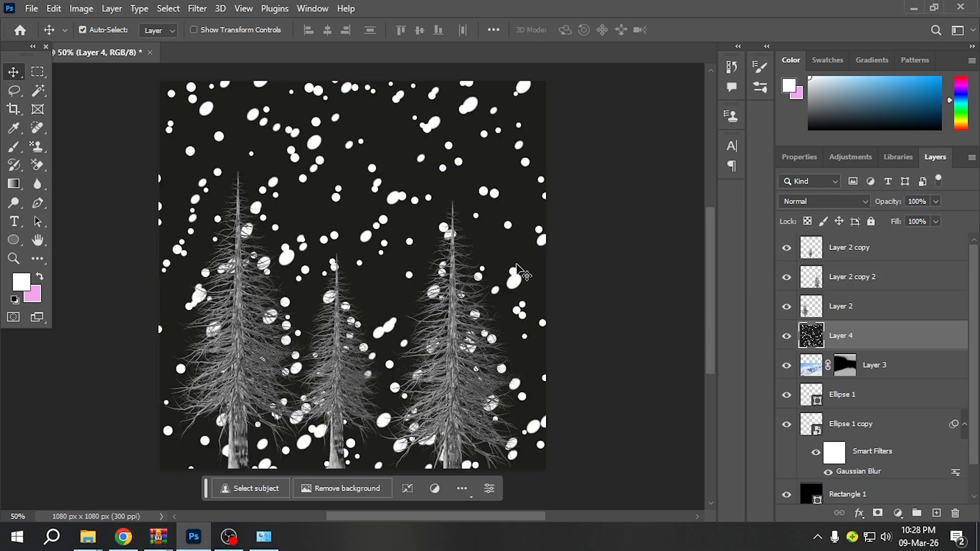
# Step: Scale the snow layer to about 37.96% width and 35.46% height and place it across the lower canvas
pyautogui.hotkey('ctrl', 't')
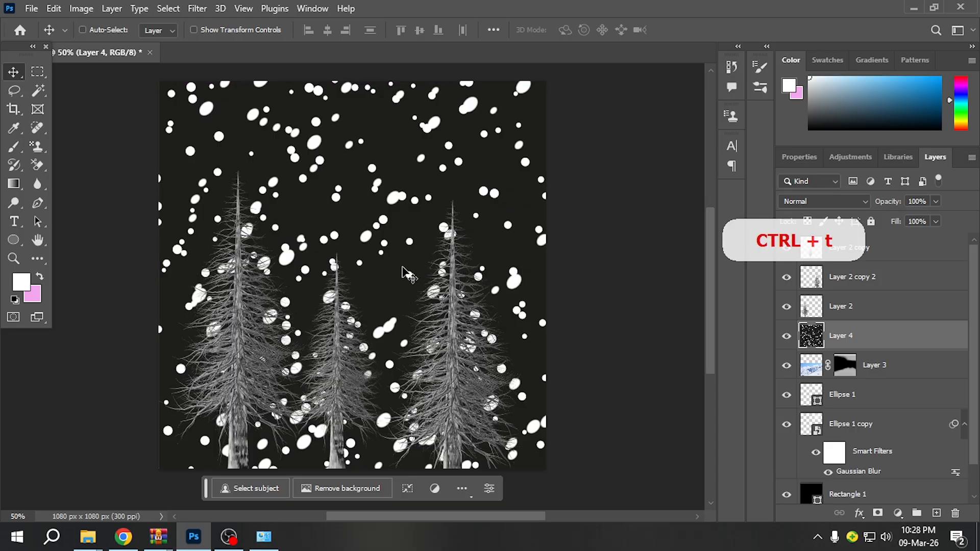
pyautogui.moveTo(157, 78); pyautogui.dragTo(155, 162)
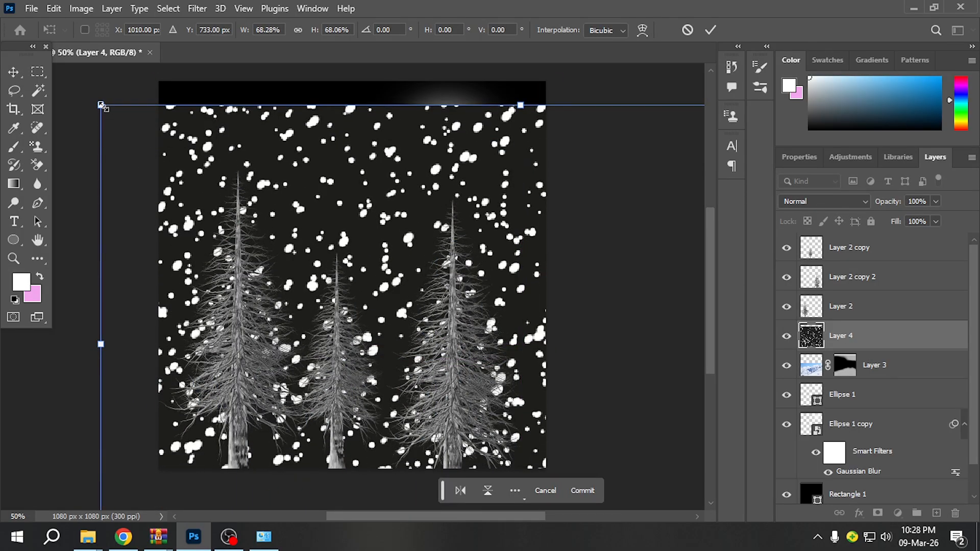
pyautogui.moveTo(102, 108); pyautogui.dragTo(426, 293)
pyautogui.moveTo(532, 331); pyautogui.dragTo(229, 166)
pyautogui.moveTo(126, 125); pyautogui.dragTo(173, 171)
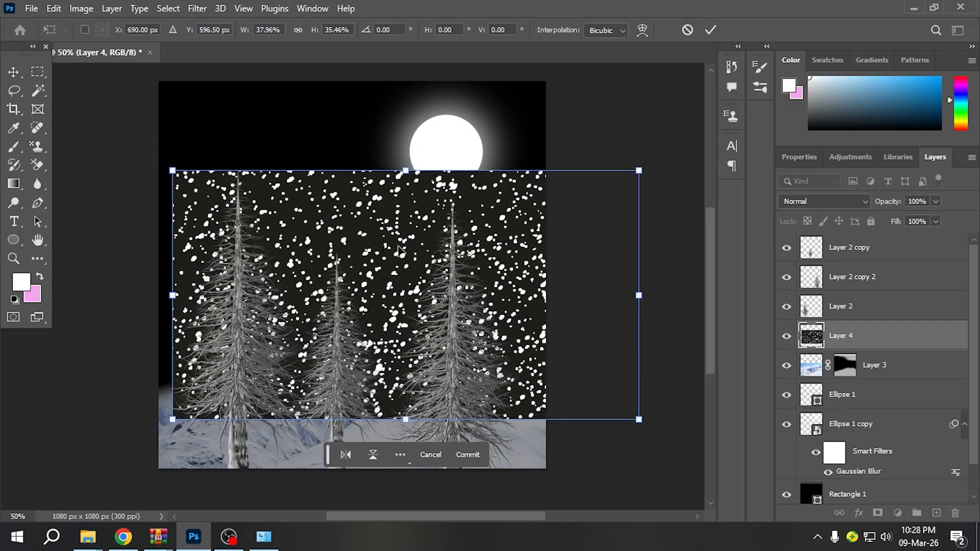
pyautogui.moveTo(531, 219); pyautogui.dragTo(491, 269)
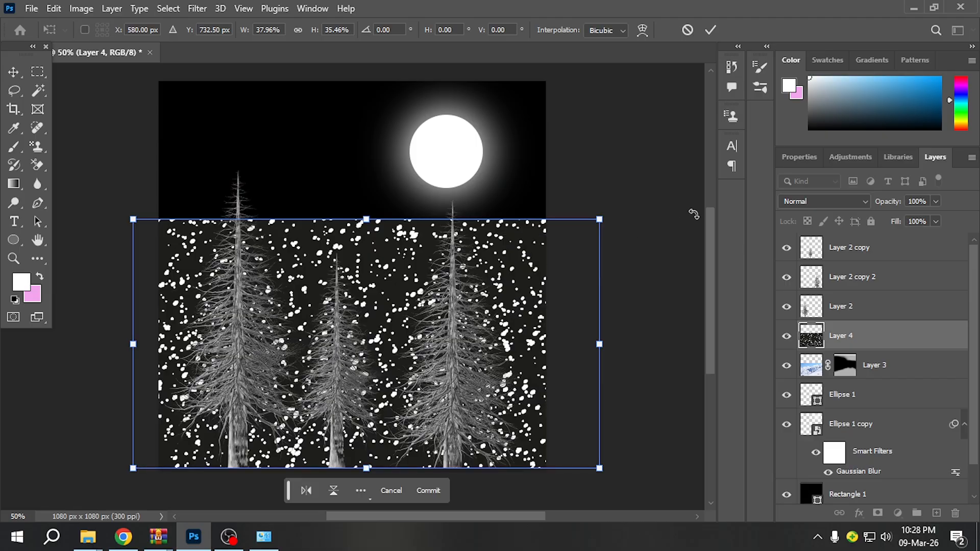
# Step: Set the snow layer's blend mode to Screen and commit the transform
pyautogui.click(831, 203)
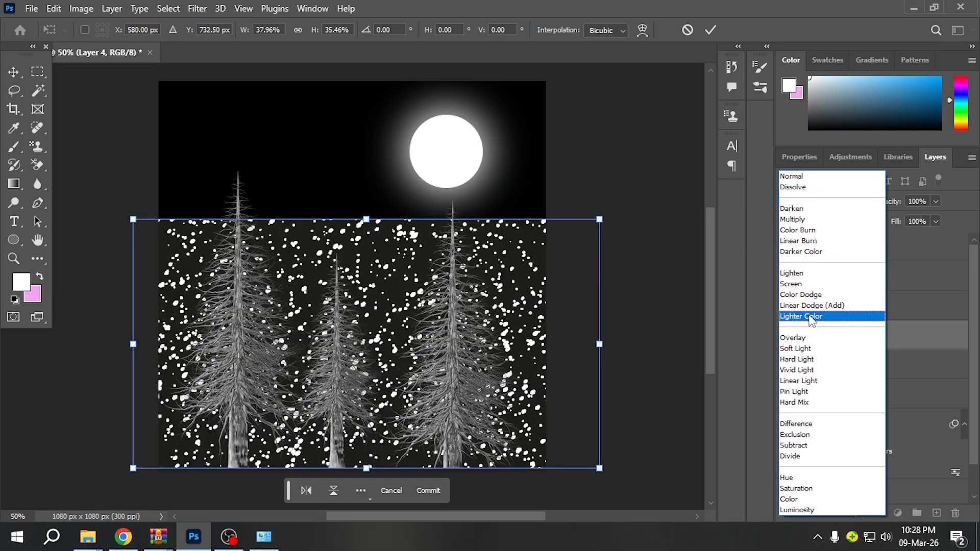
pyautogui.click(794, 285)
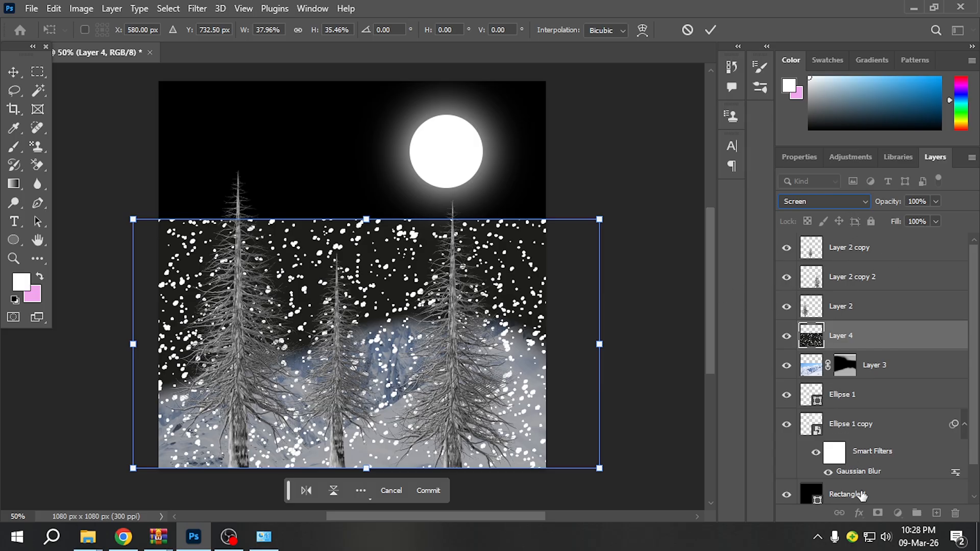
pyautogui.press('Return')
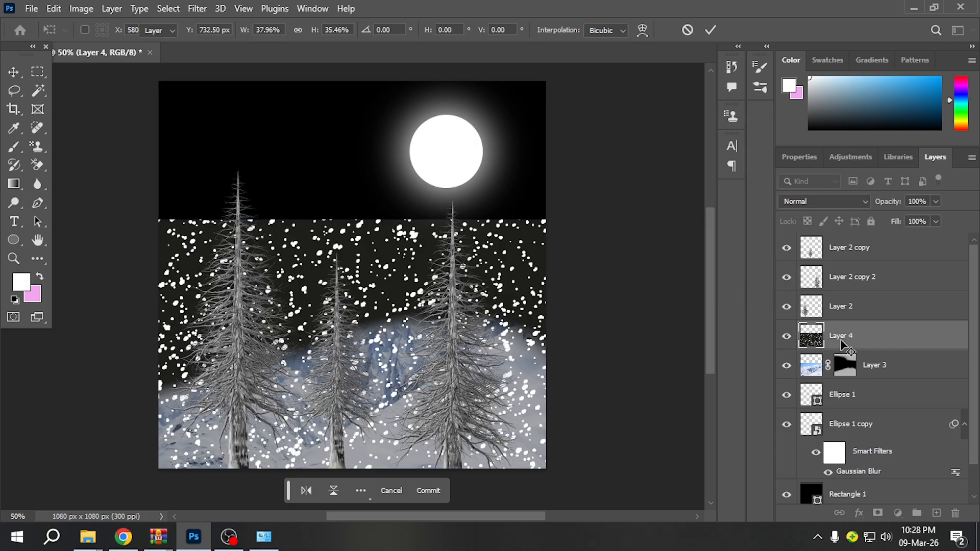
# Step: Add a layer mask to Layer 4 and paint it black with the 250 px soft brush along the snow's upper edge and left side
pyautogui.click(879, 513)
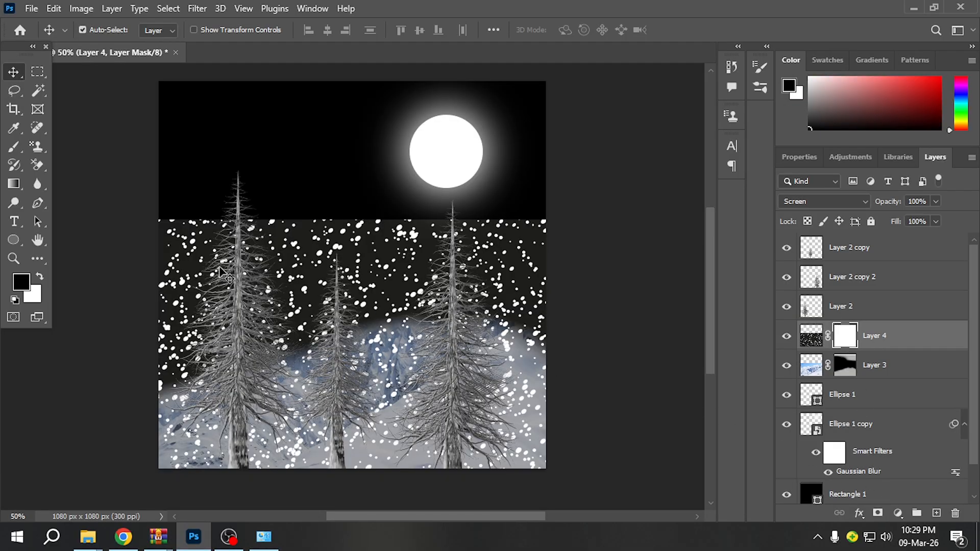
pyautogui.press('b')
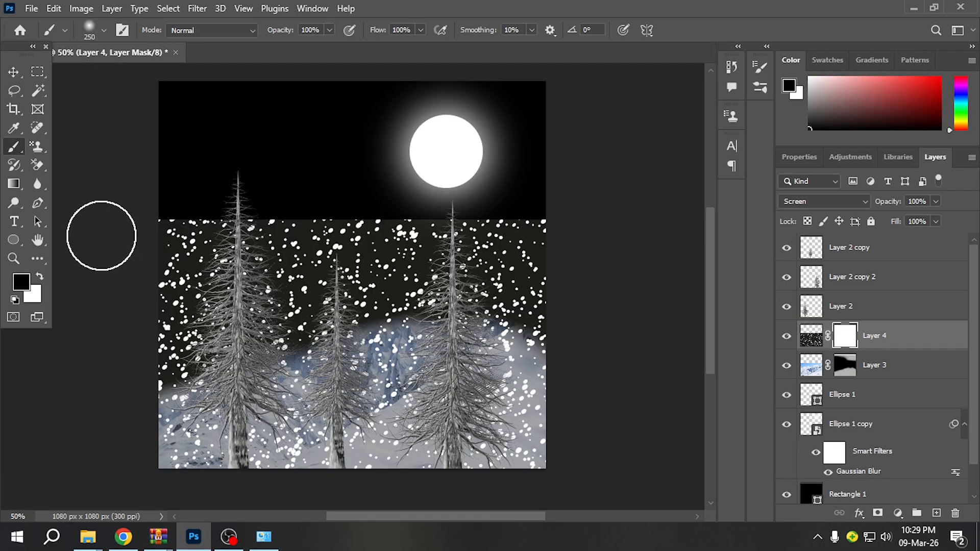
pyautogui.moveTo(176, 225)
pyautogui.mouseDown()
pyautogui.moveTo(195, 217)
pyautogui.moveTo(174, 207)
pyautogui.moveTo(386, 201)
pyautogui.moveTo(247, 223)
pyautogui.moveTo(397, 232)
pyautogui.moveTo(588, 222)
pyautogui.moveTo(636, 256)
pyautogui.mouseUp()
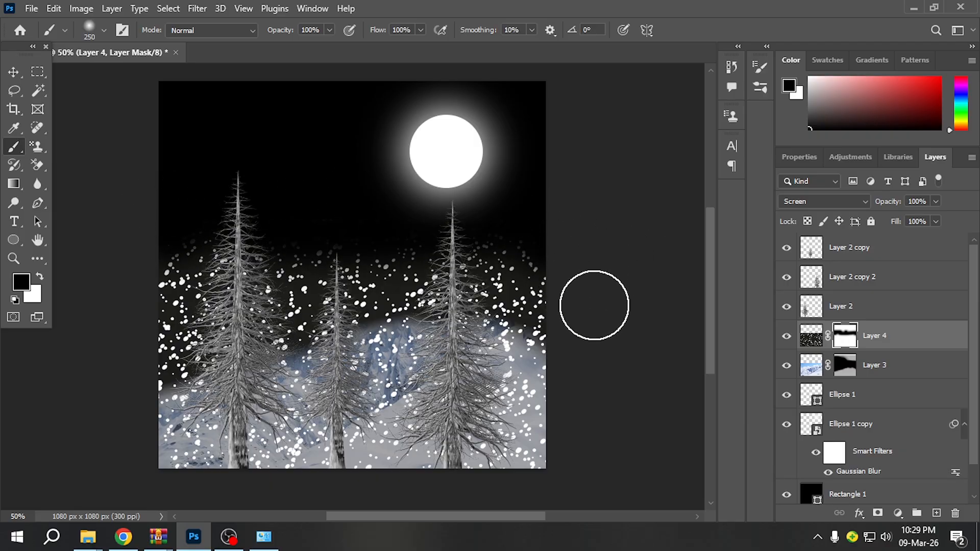
pyautogui.moveTo(190, 278)
pyautogui.mouseDown()
pyautogui.moveTo(170, 267)
pyautogui.moveTo(116, 403)
pyautogui.mouseUp()
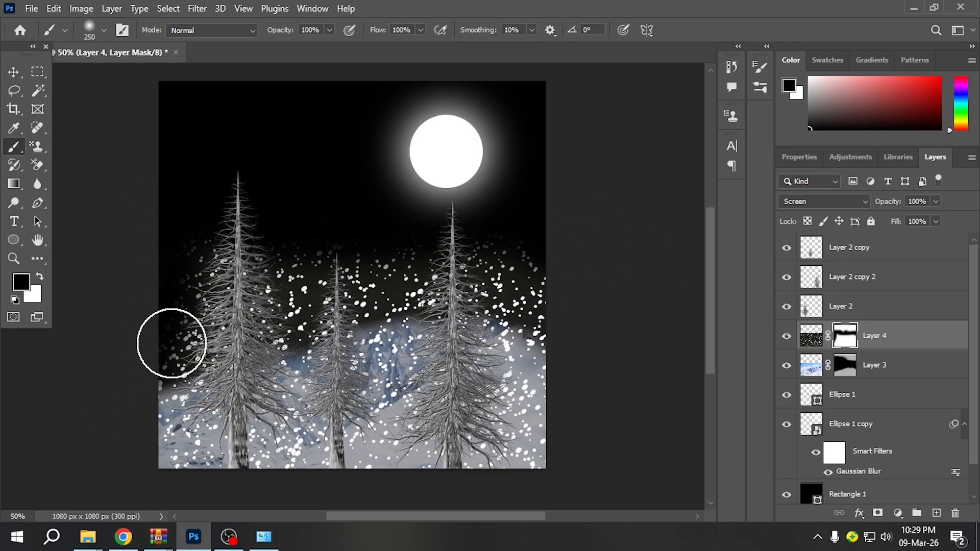
pyautogui.moveTo(172, 343); pyautogui.dragTo(184, 382)
# Step: Paint black on the Layer 4 mask over the mountains and between the trees to thin out the snow
pyautogui.click(518, 355)
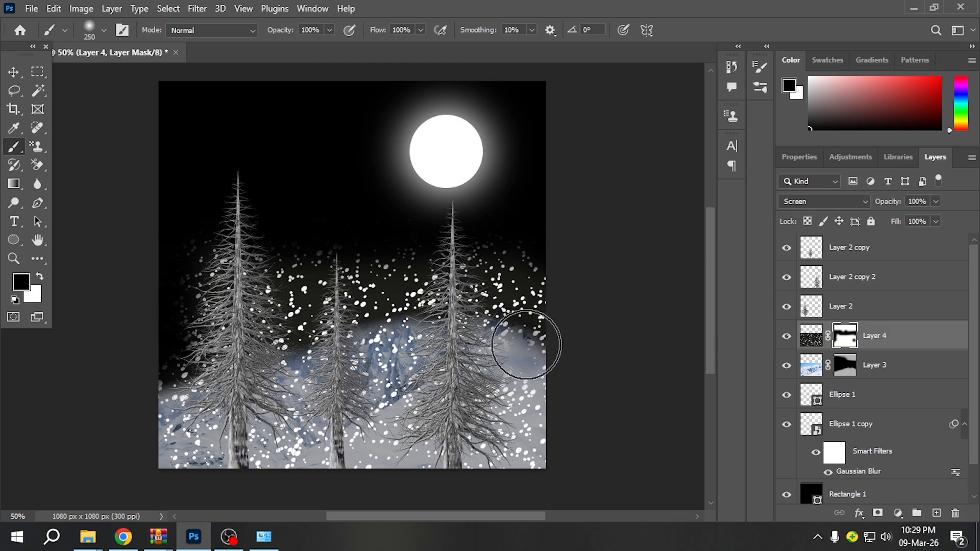
pyautogui.click(525, 334)
pyautogui.click(435, 325)
pyautogui.moveTo(393, 363)
pyautogui.mouseDown()
pyautogui.moveTo(315, 368)
pyautogui.moveTo(298, 327)
pyautogui.moveTo(416, 394)
pyautogui.mouseUp()
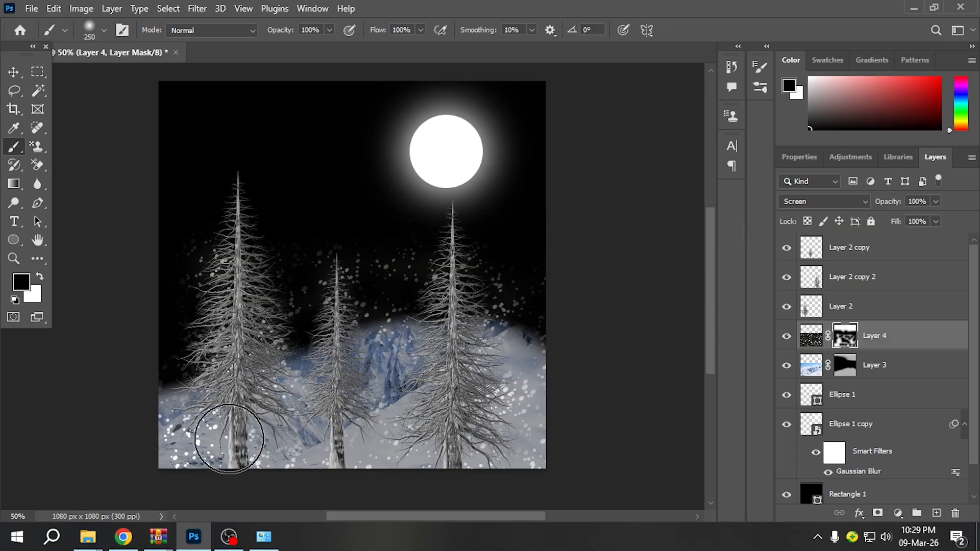
pyautogui.click(210, 430)
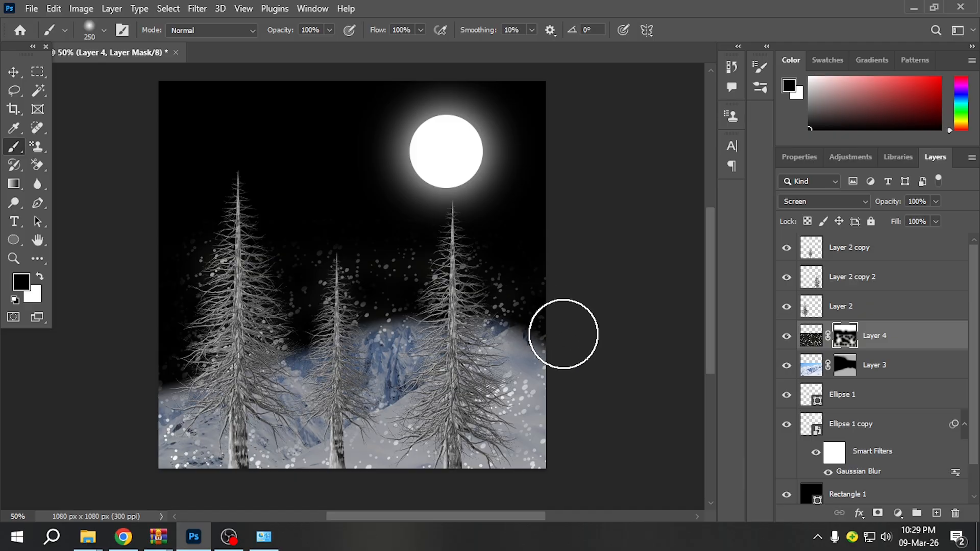
pyautogui.click(14, 72)
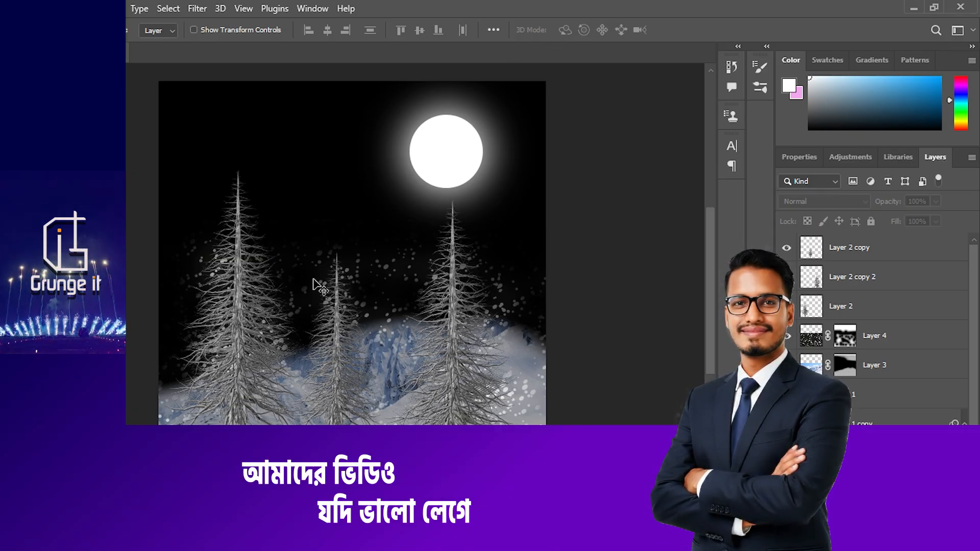
pyautogui.scroll(-1, 307, 292)
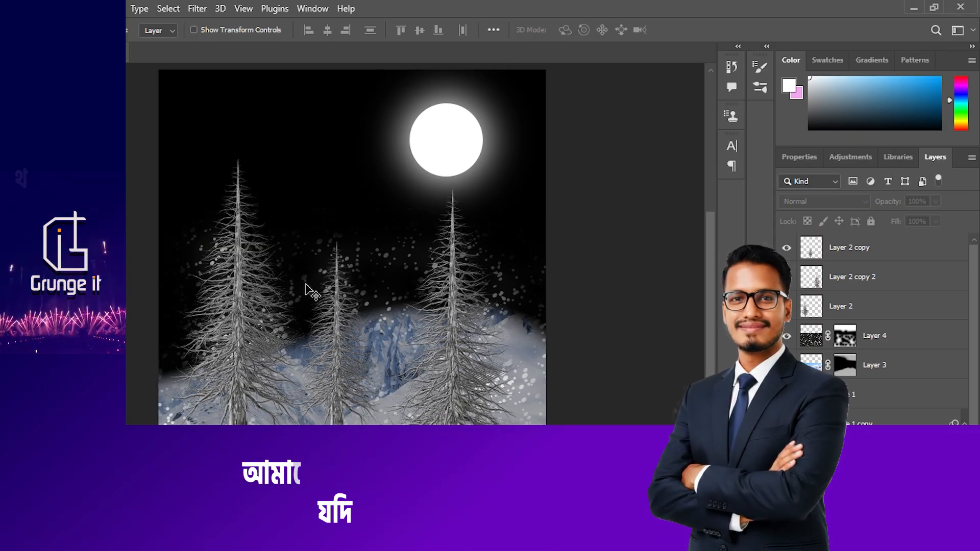
pyautogui.scroll(1, 312, 291)
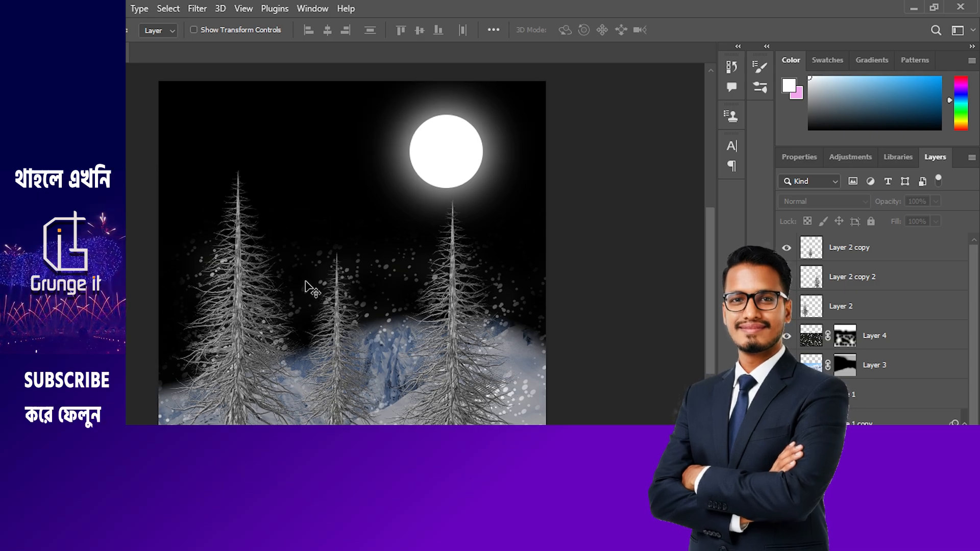